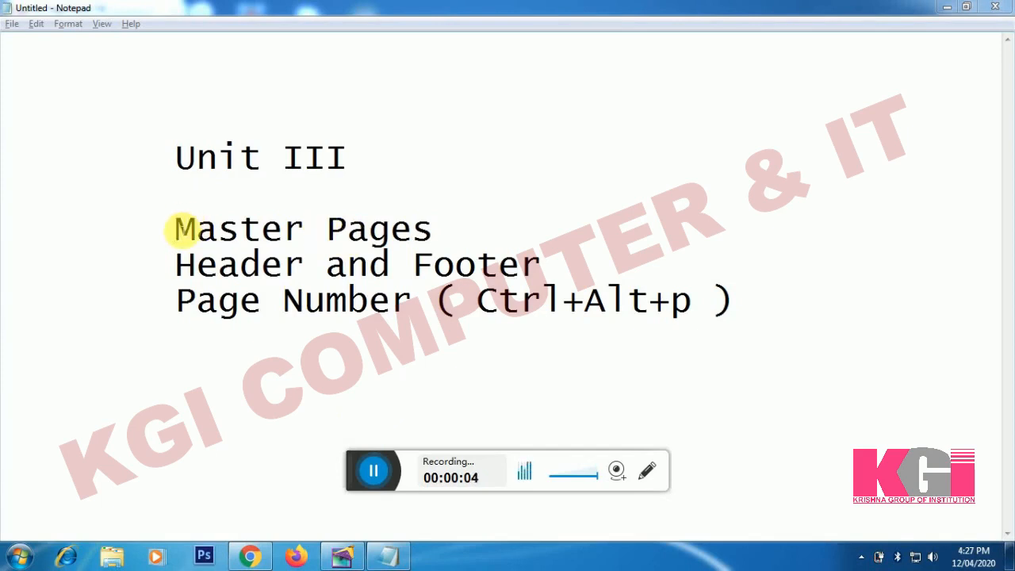
- Highlight the Master Pages, Header and Footer, and Page Number topics in the Unit III notes
left_click_drag(176, 230, 440, 230)
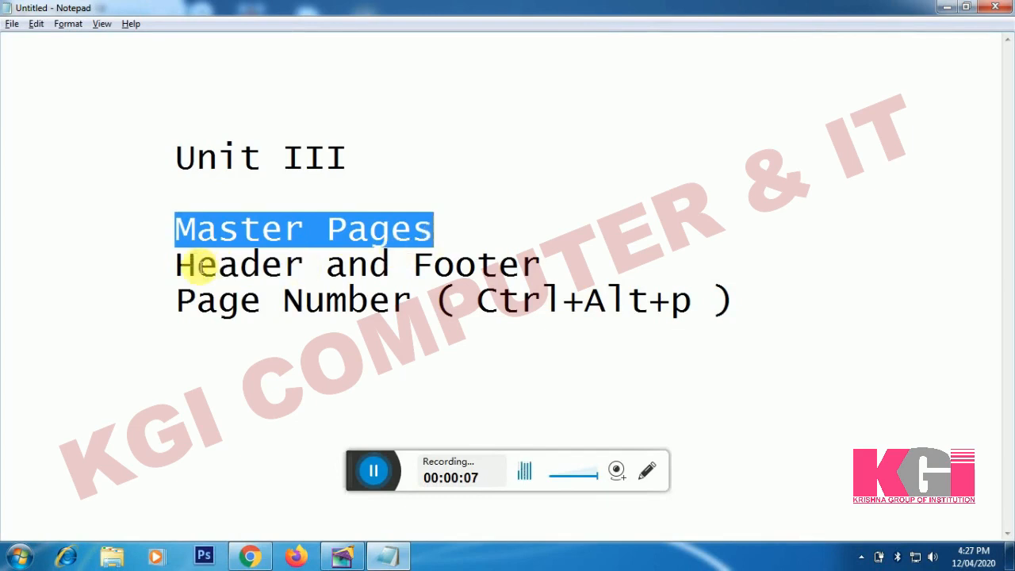
left_click_drag(179, 265, 562, 264)
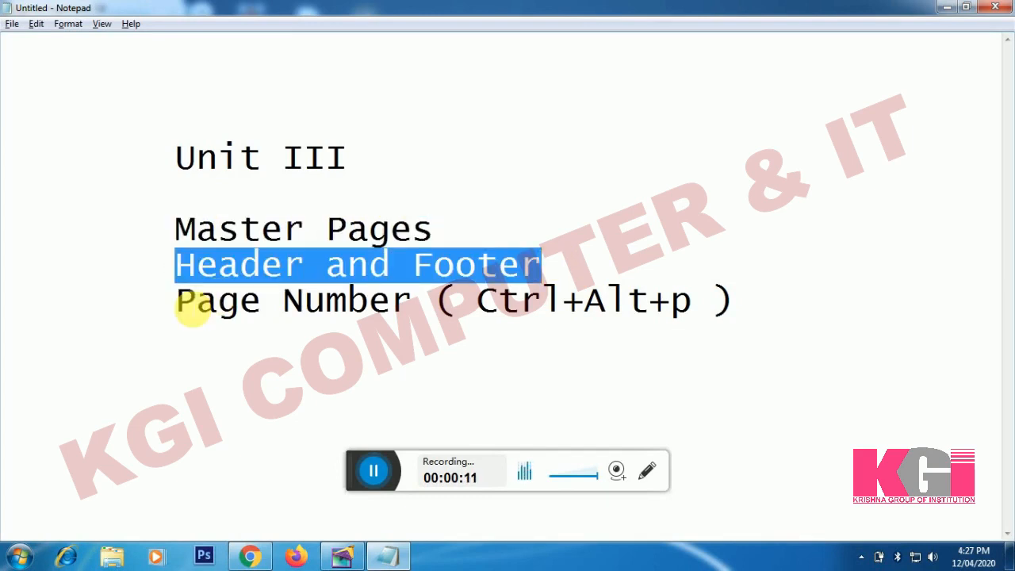
left_click_drag(182, 309, 416, 303)
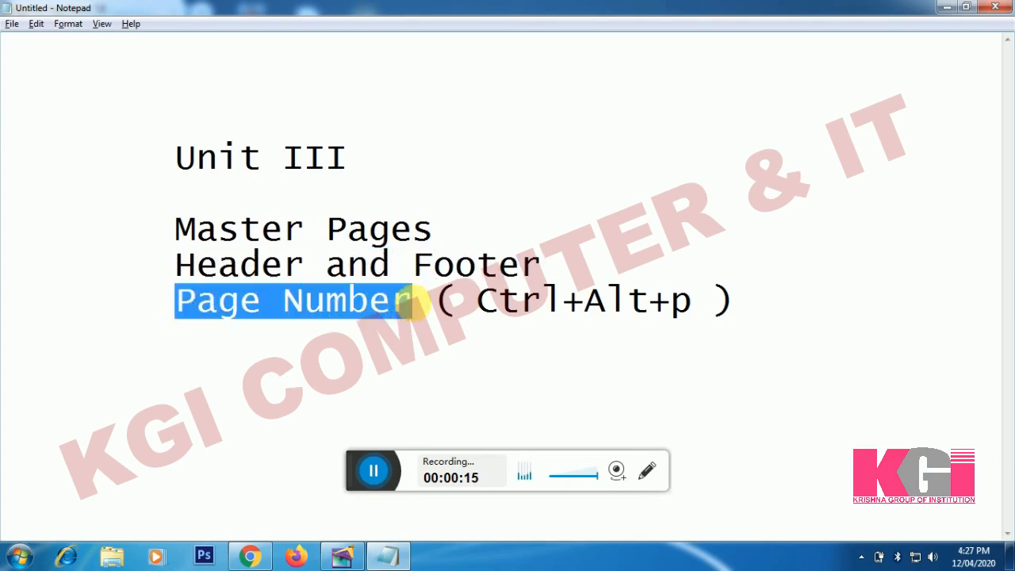
left_click_drag(173, 266, 741, 306)
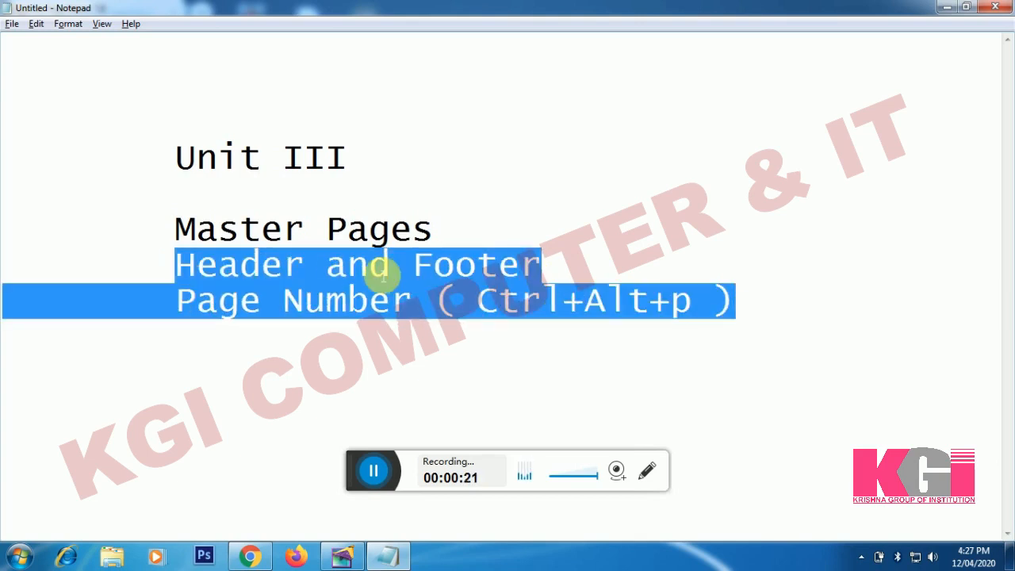
left_click_drag(174, 230, 441, 232)
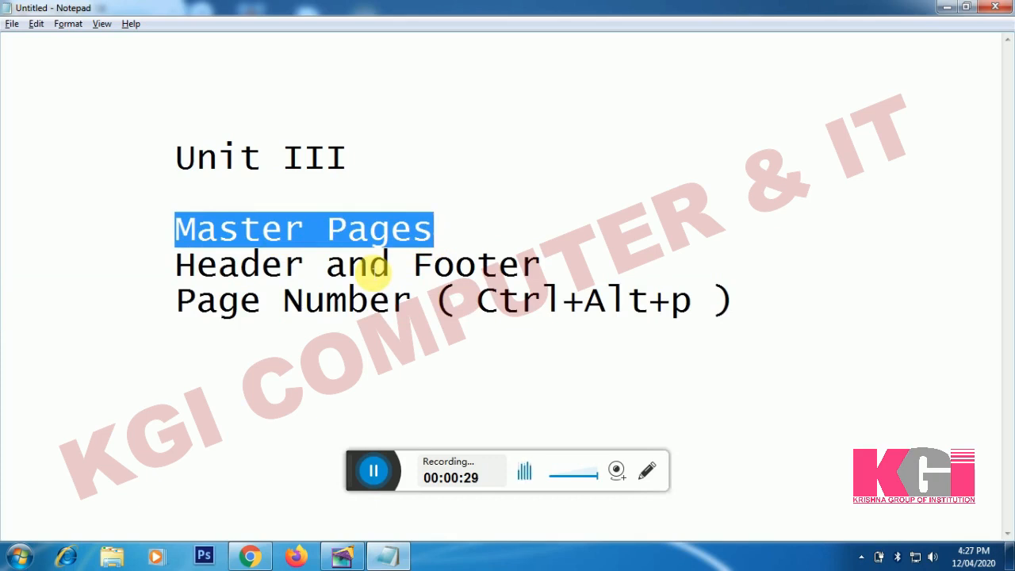
- Switch to Adobe PageMaker, create a new publication with the default Letter document setup, and maximize its window
left_click(343, 557)
left_click(12, 23)
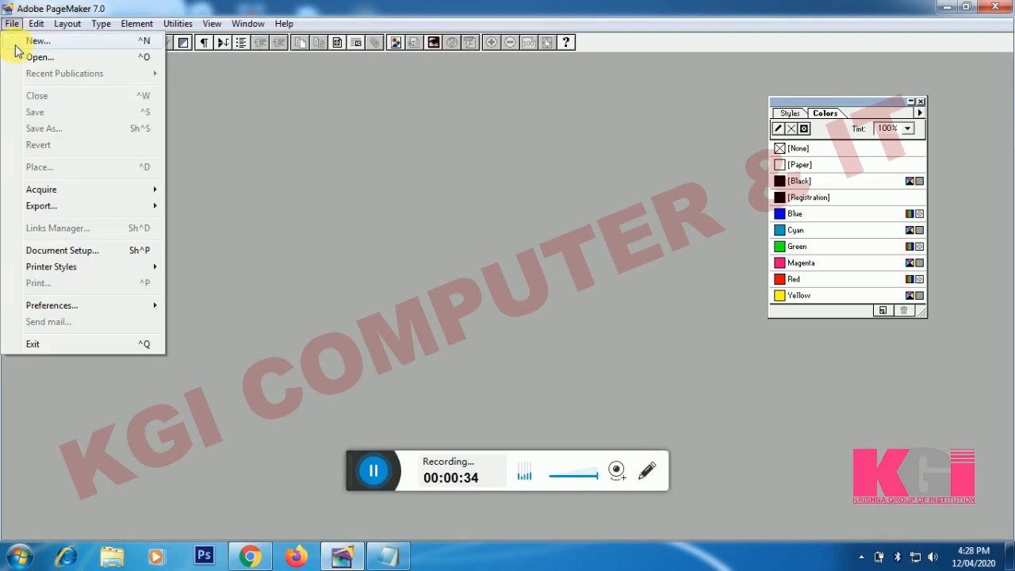
left_click(24, 40)
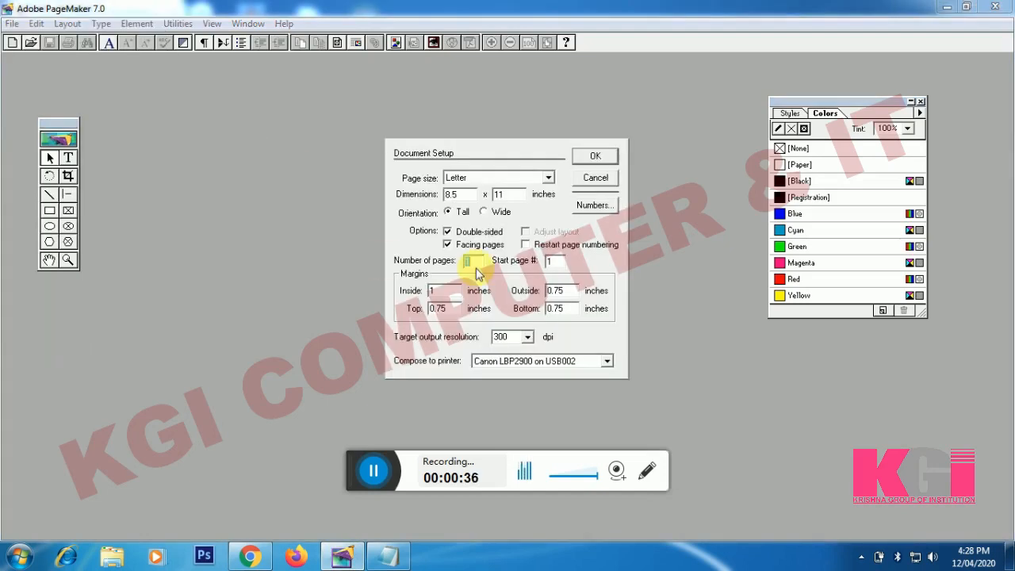
left_click(588, 159)
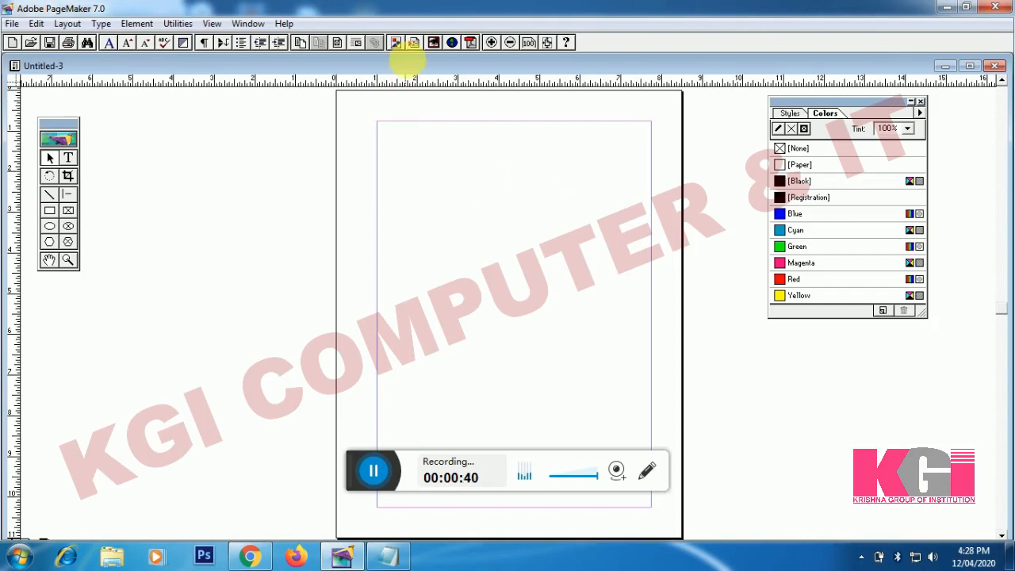
double_click(408, 63)
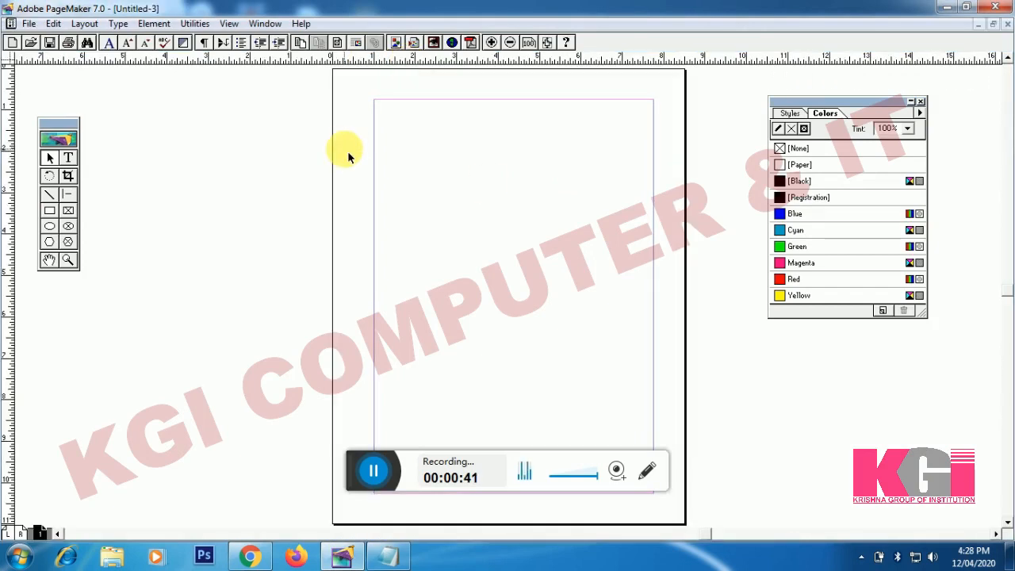
- Magnify the page icons and view the left and right master pages of the publication
key("super+plus")
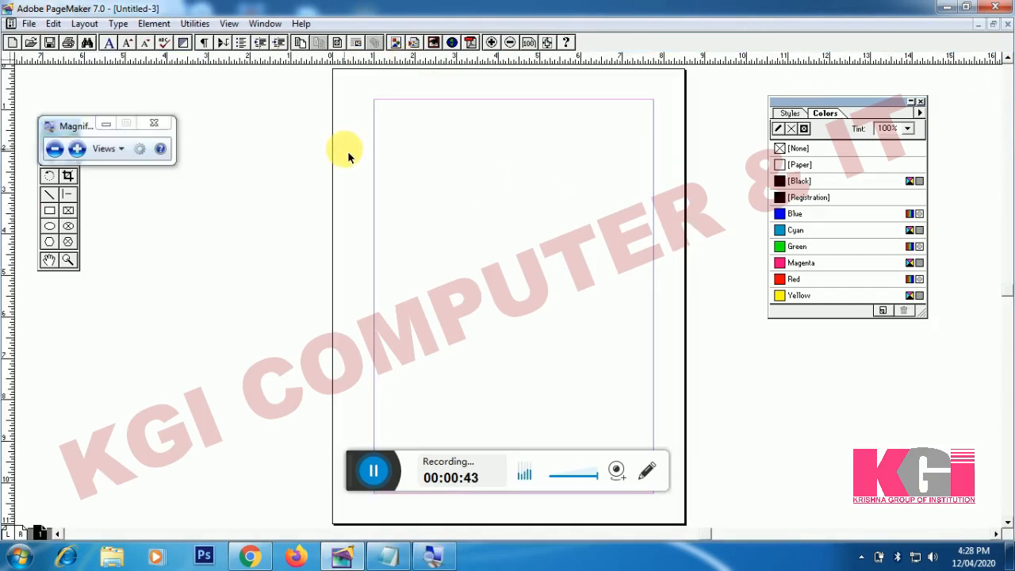
key("super+plus")
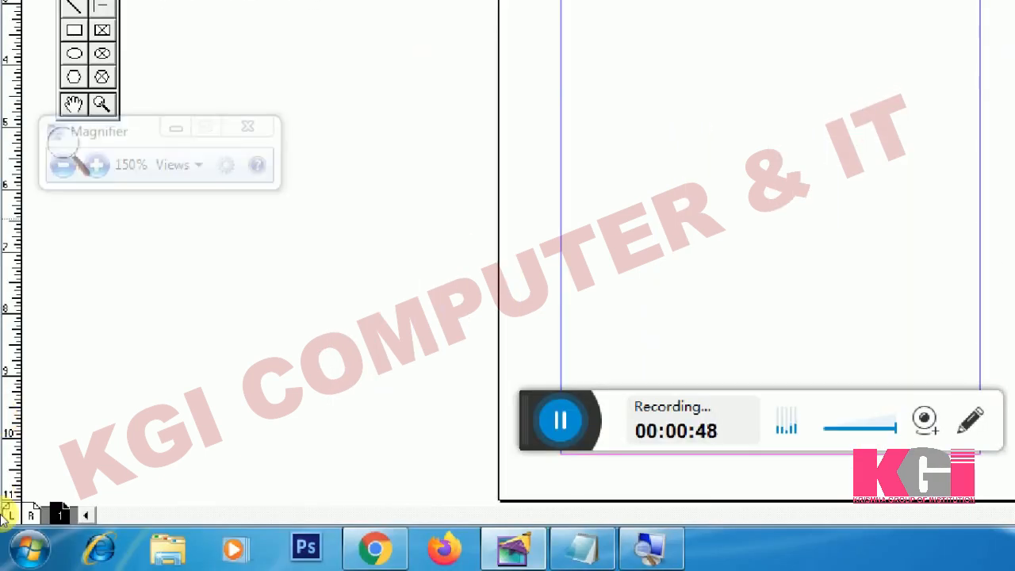
key("super+plus")
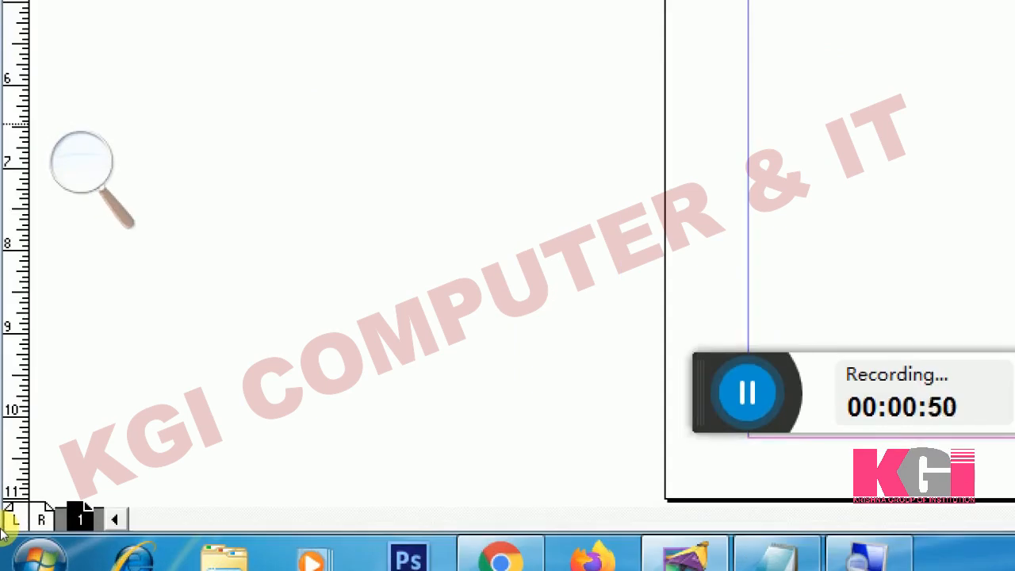
key("super+plus")
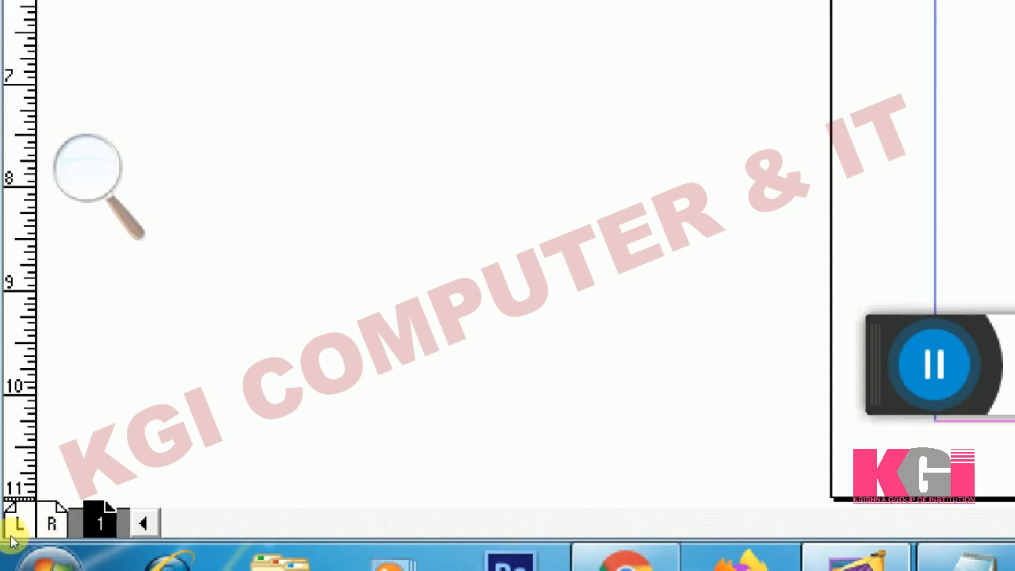
left_click(14, 538)
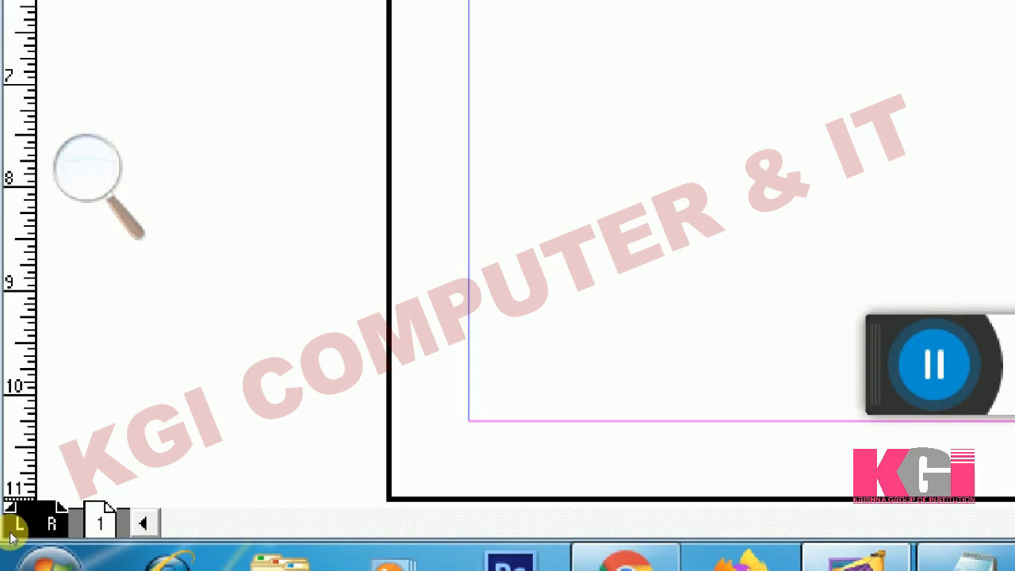
left_click(31, 532)
left_click(34, 534)
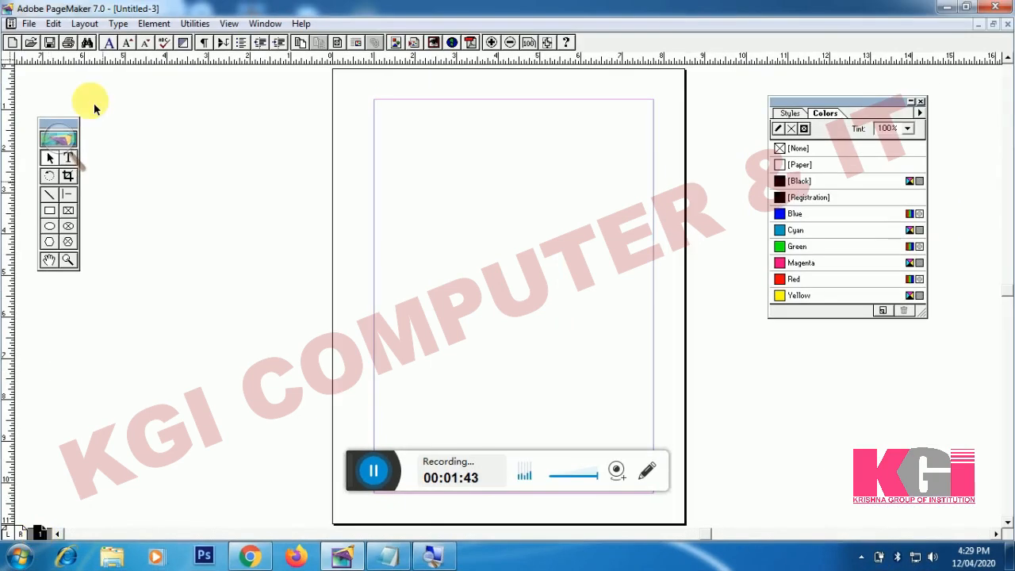
- Insert 5 pages after the current page using the Document Master
left_click(86, 25)
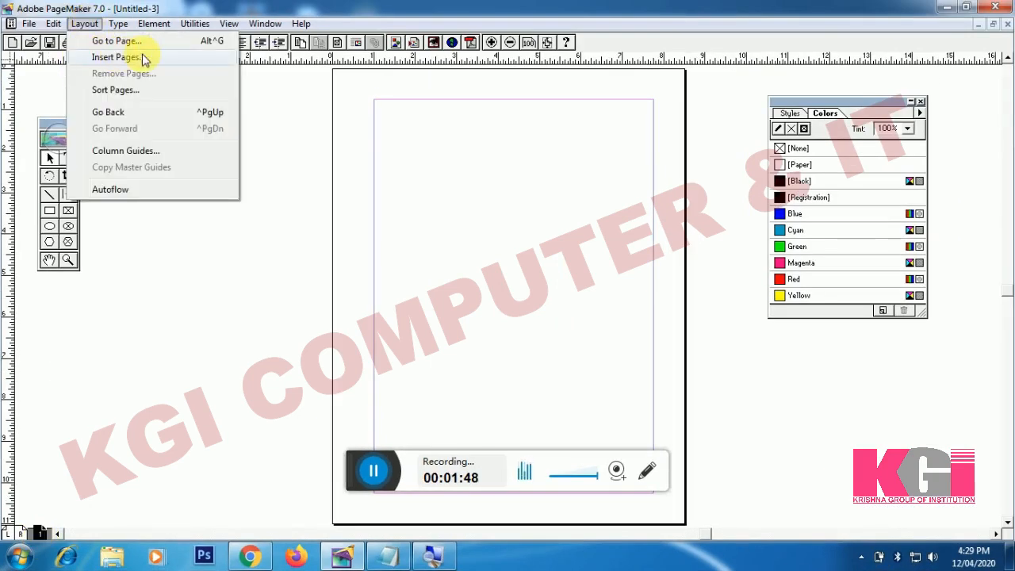
left_click(155, 60)
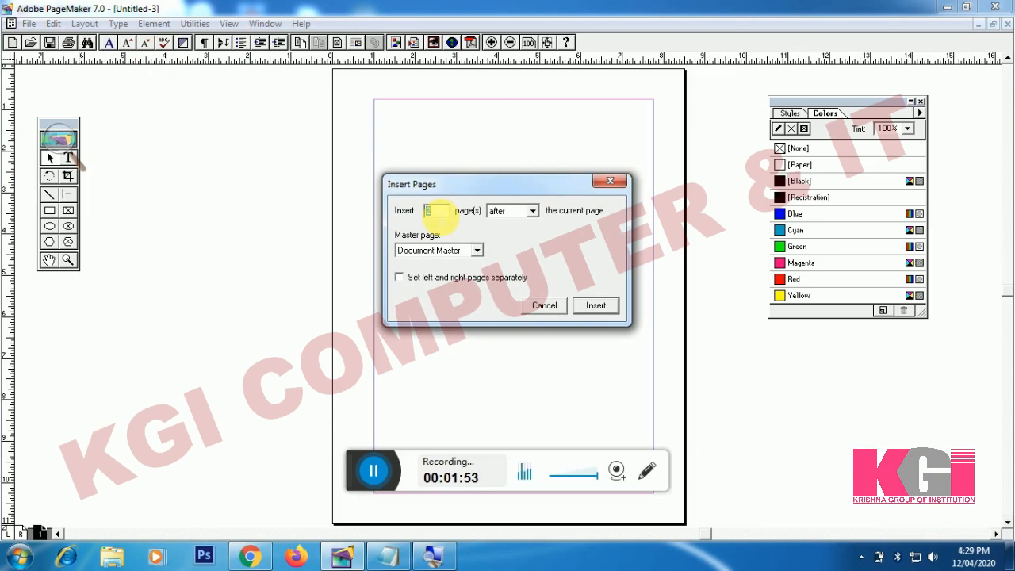
type("5")
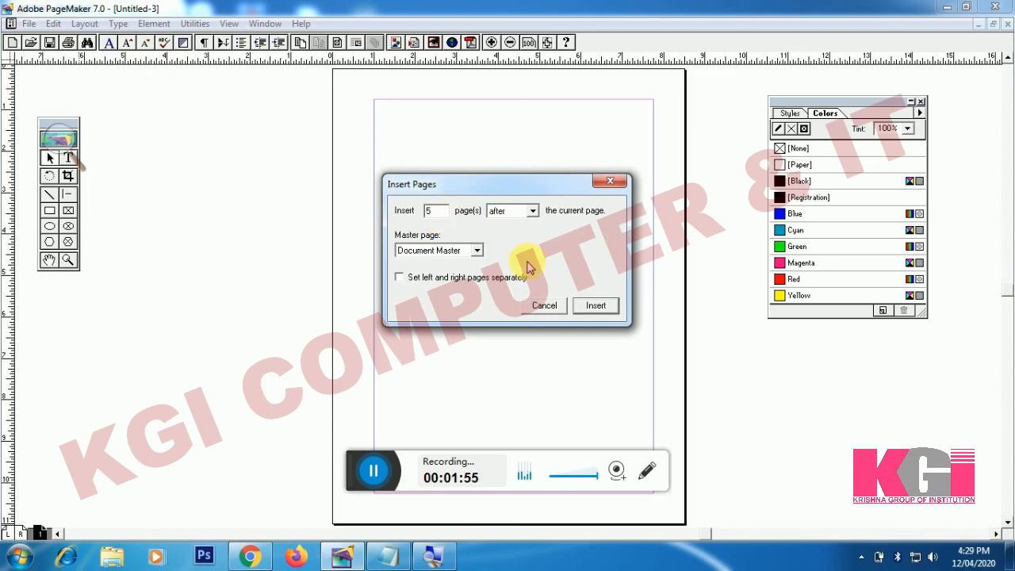
left_click(595, 306)
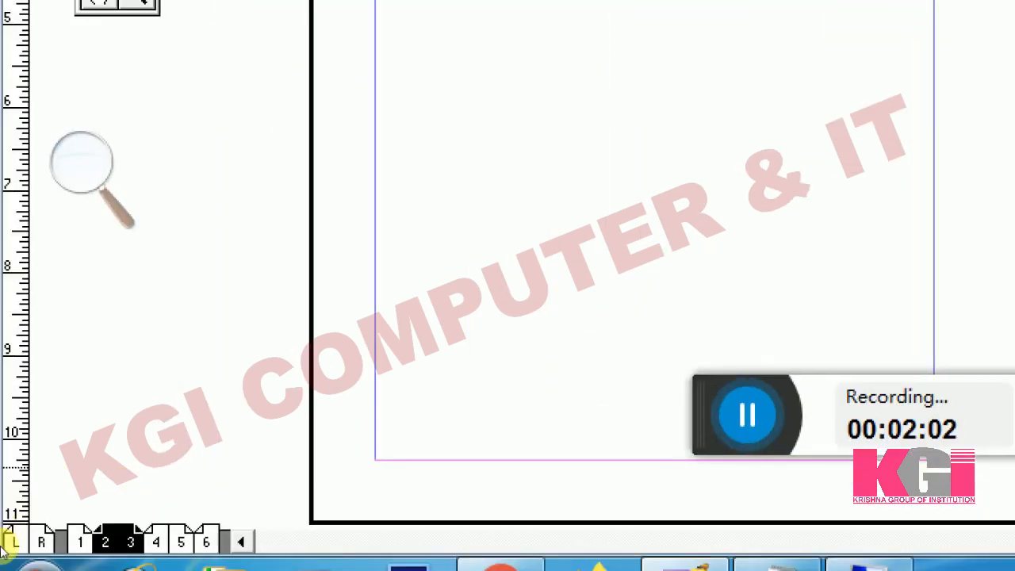
- Browse the publication's pages from page 1 through the facing spreads to page 6, and put the screen magnifier away
left_click(41, 543)
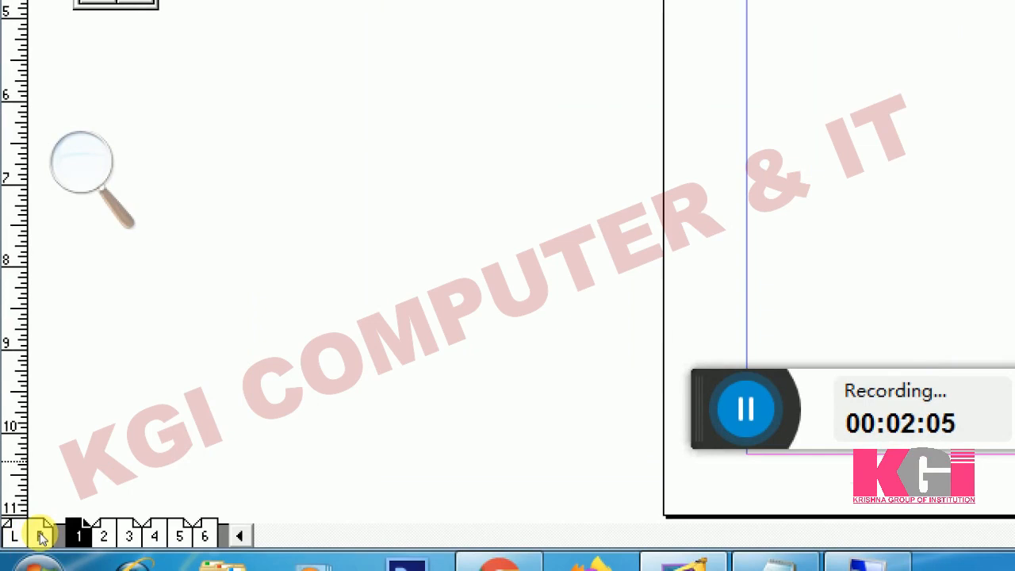
key("Page_Down")
key("Page_Down")
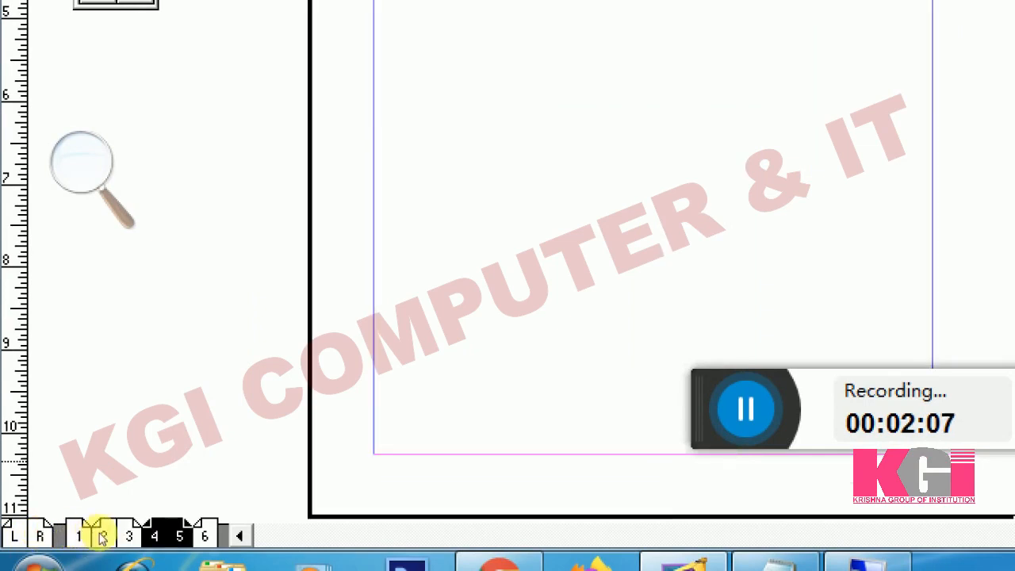
key("Page_Down")
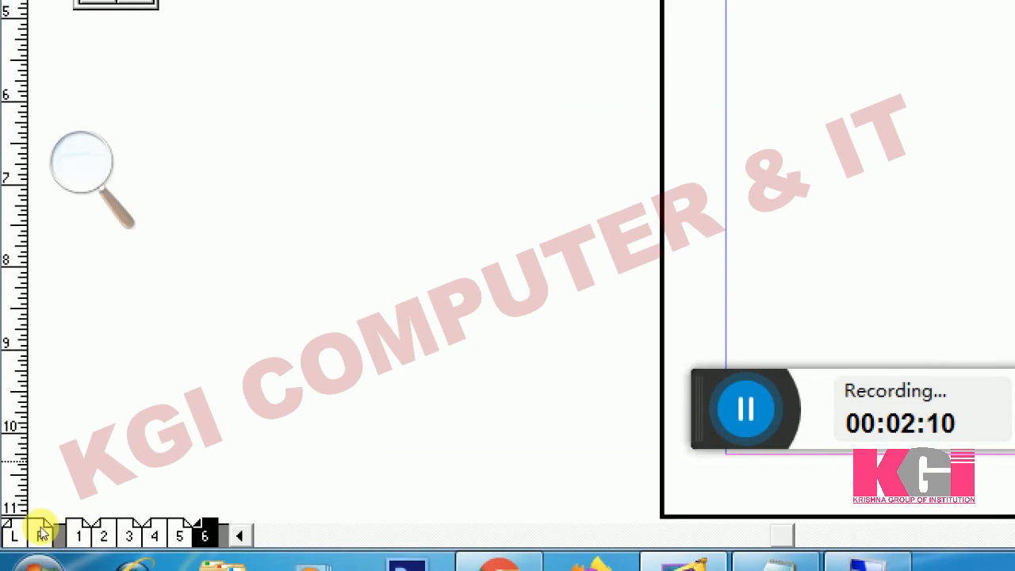
key("Page_Down")
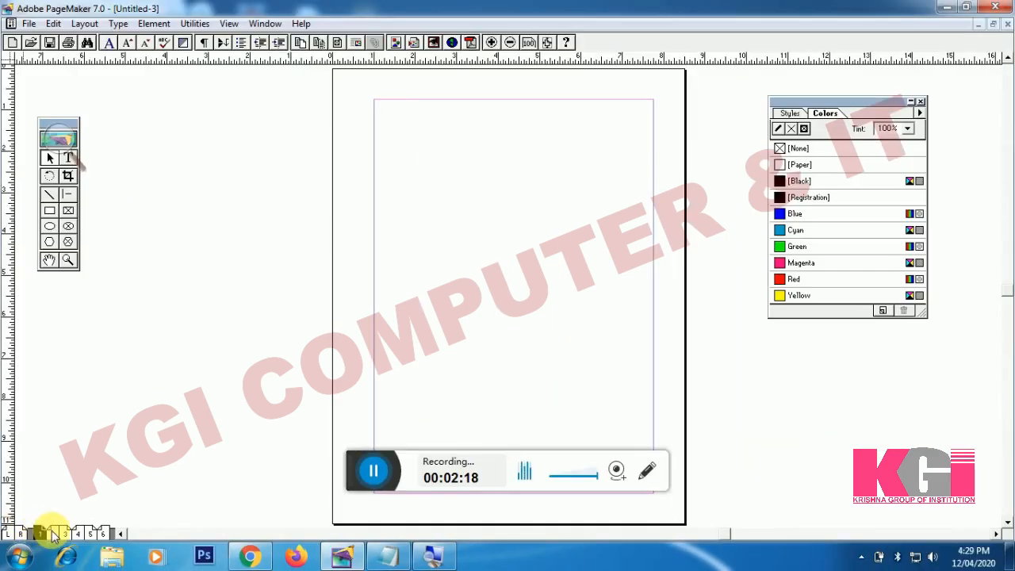
left_click(52, 534)
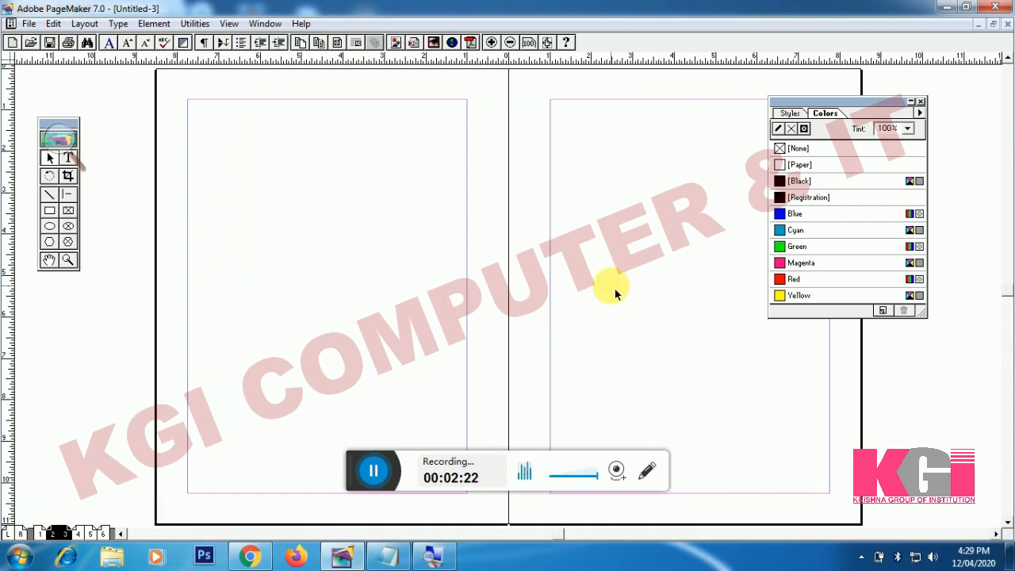
left_click(90, 533)
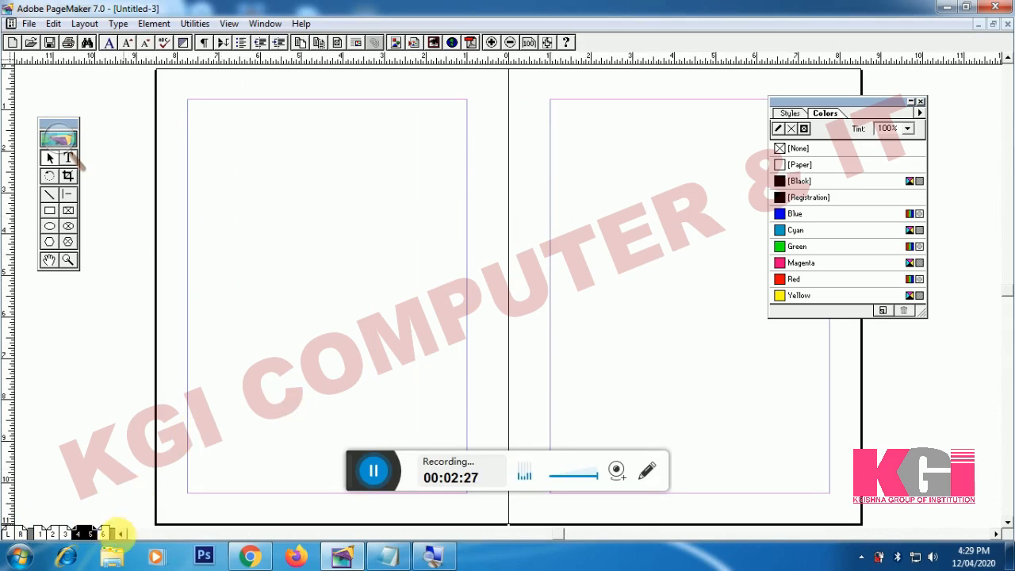
left_click(102, 534)
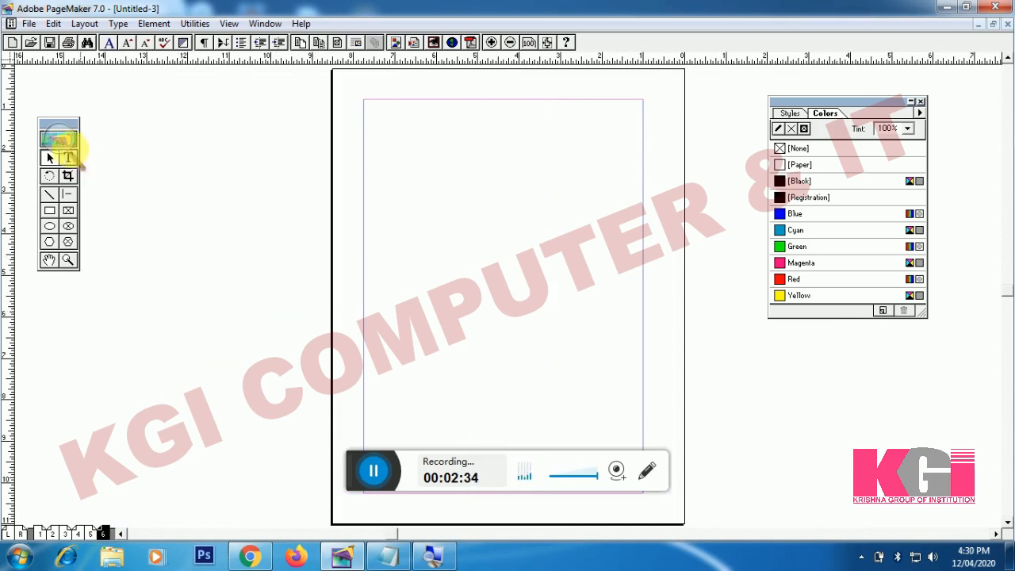
left_click(49, 137)
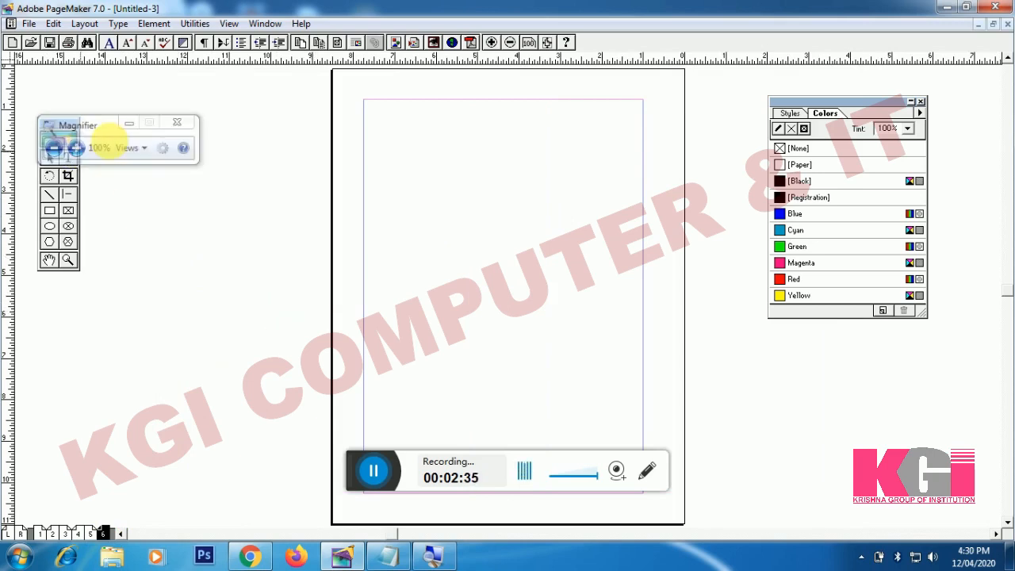
left_click(125, 126)
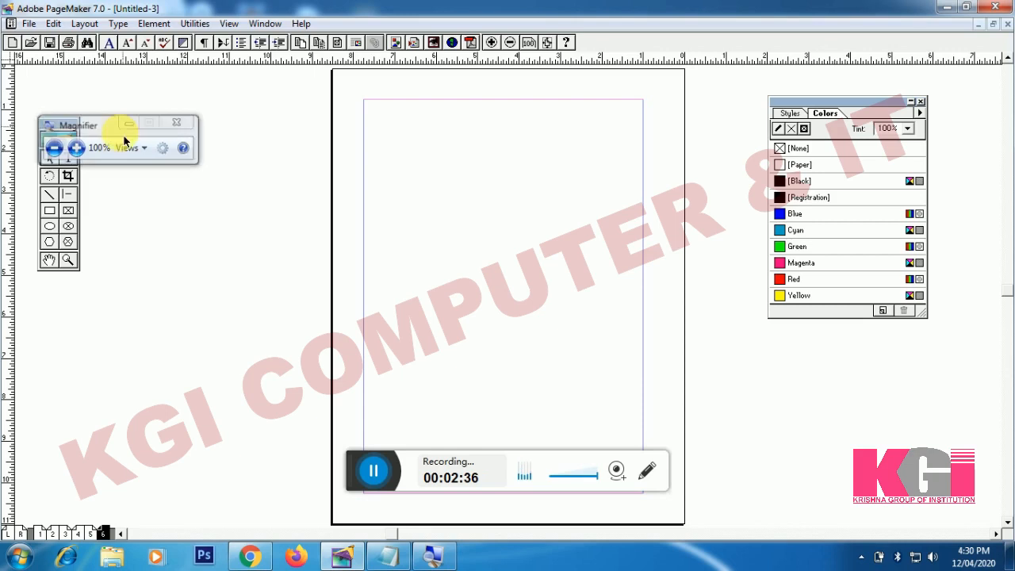
- Draw a Red-filled rectangle of about 1.8 by 1.7 inches and place it inside the upper-right margin corner of page 6
left_click(49, 210)
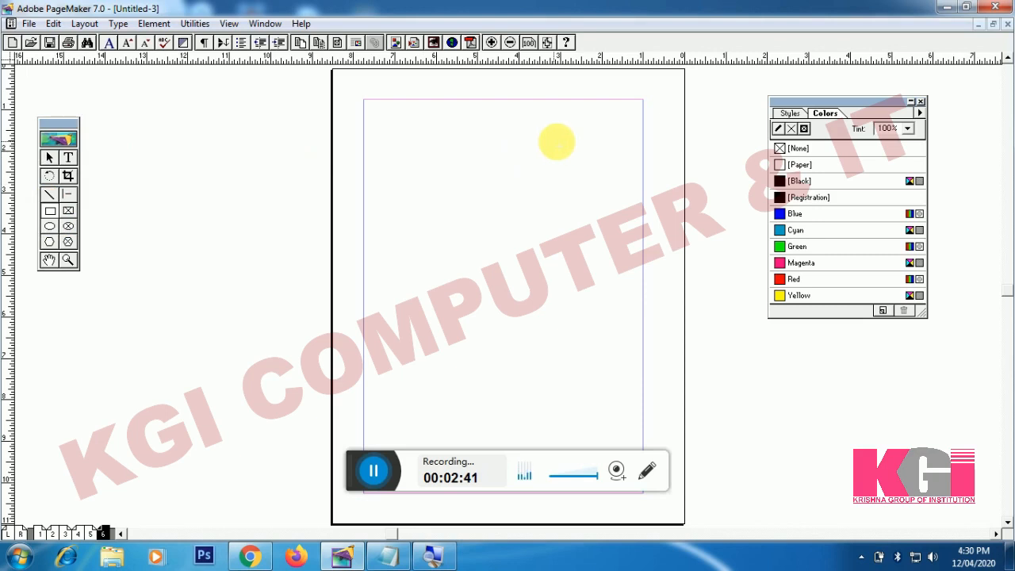
left_click_drag(555, 142, 630, 213)
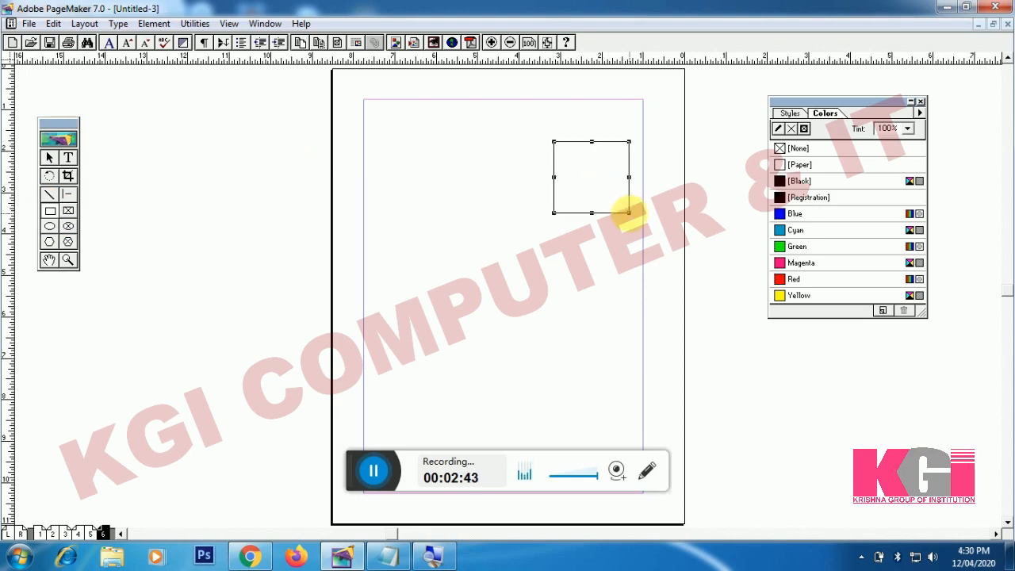
left_click(794, 283)
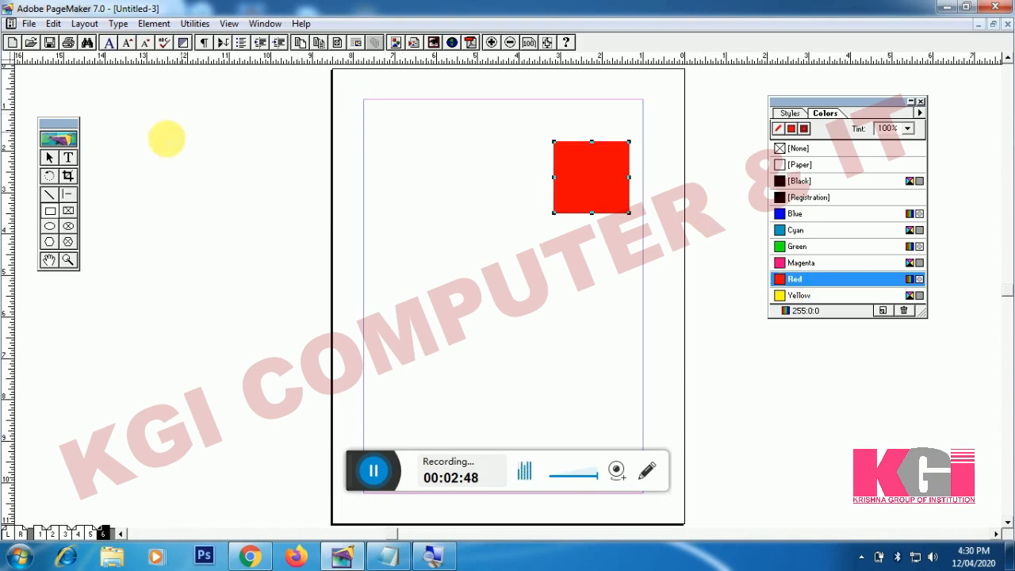
left_click(47, 160)
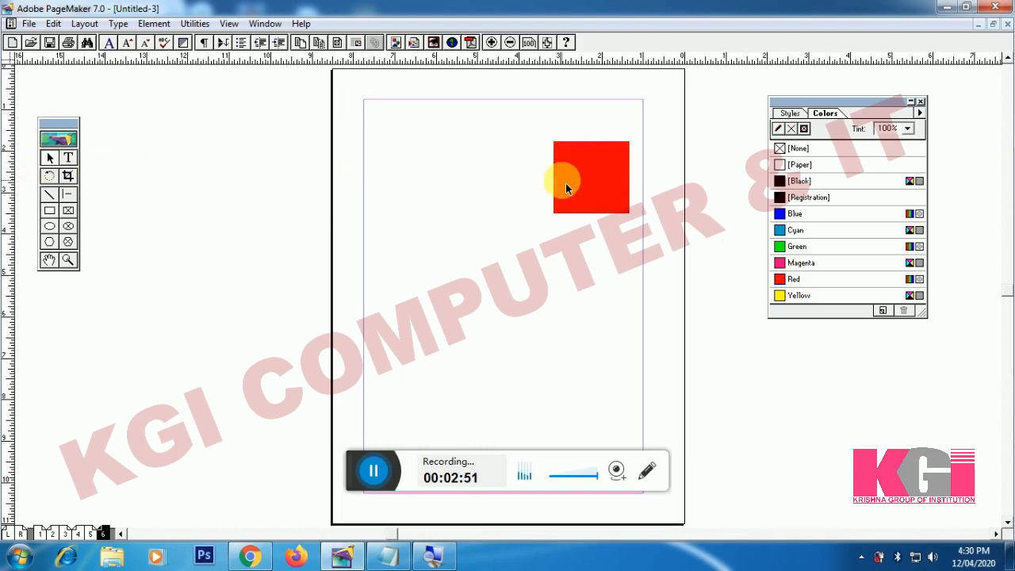
left_click_drag(565, 183, 577, 150)
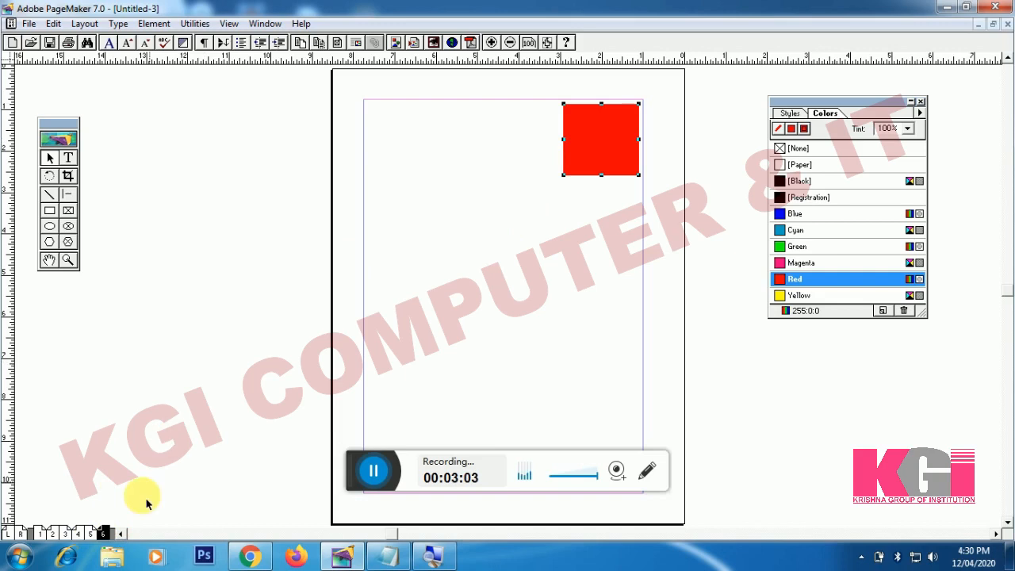
- Draw a Red-filled rectangle of about 1.5 by 1.5 inches inside the upper-right margin corner of page 4
left_click(80, 533)
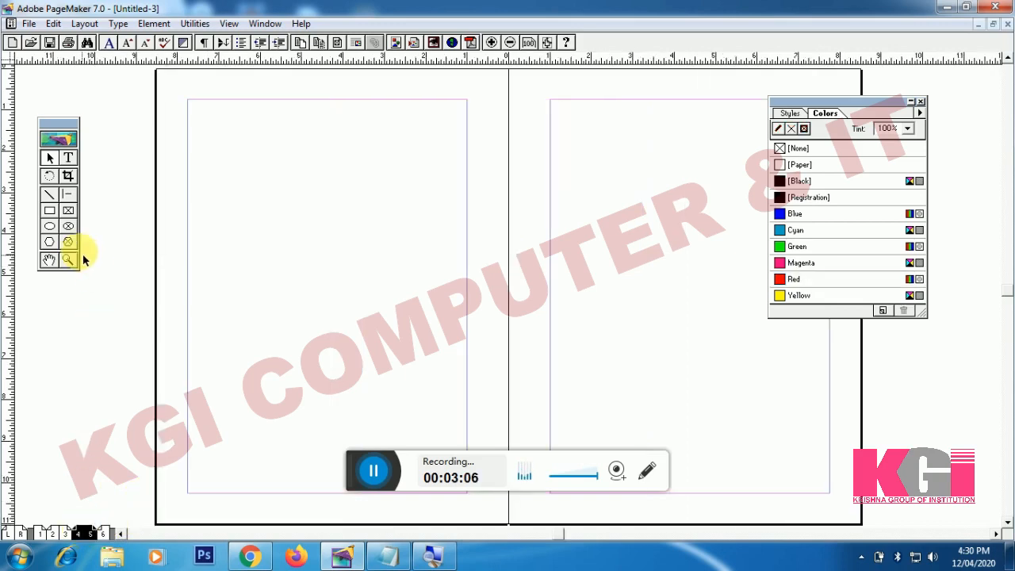
left_click(50, 212)
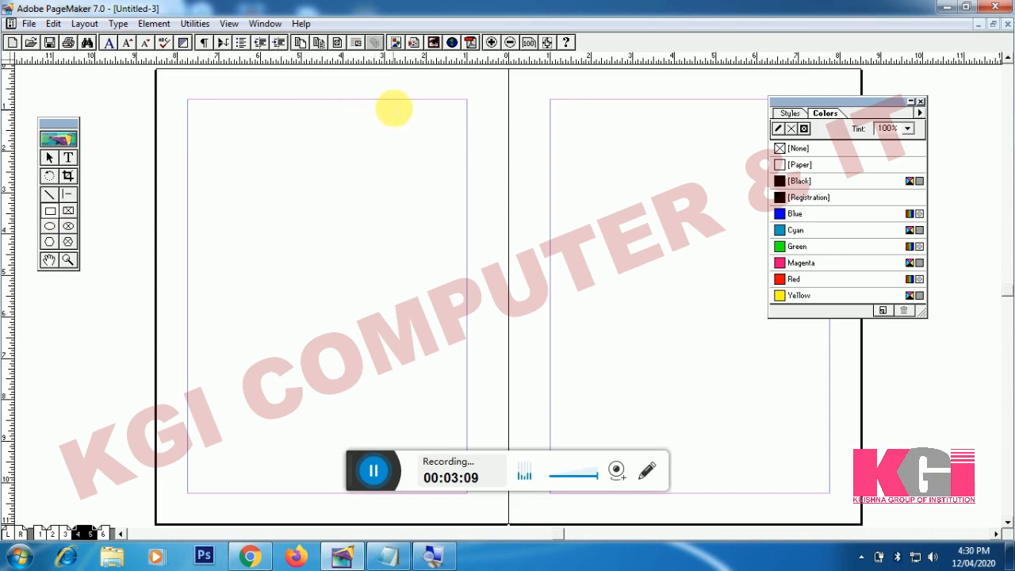
left_click_drag(395, 108, 458, 170)
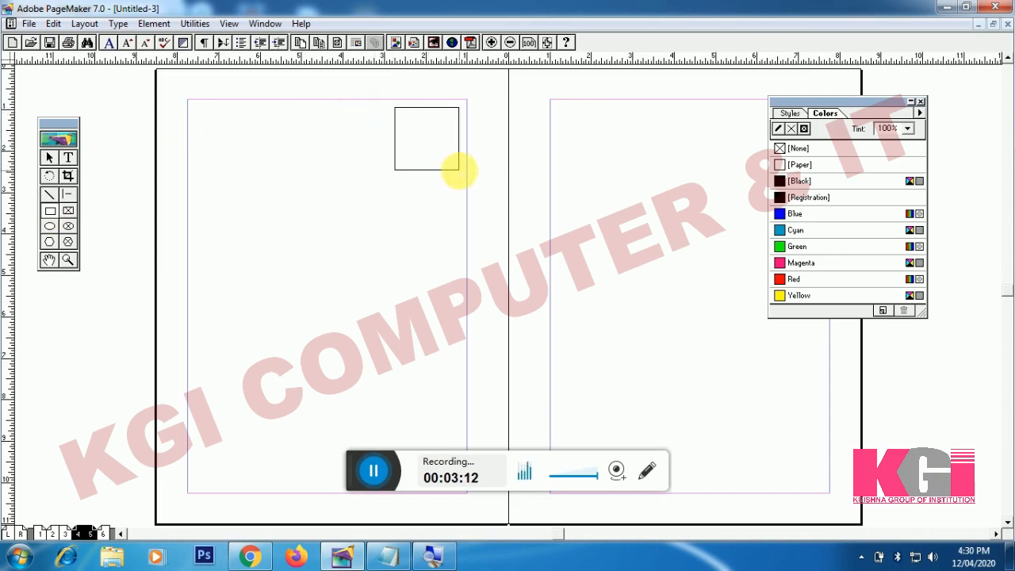
left_click(789, 281)
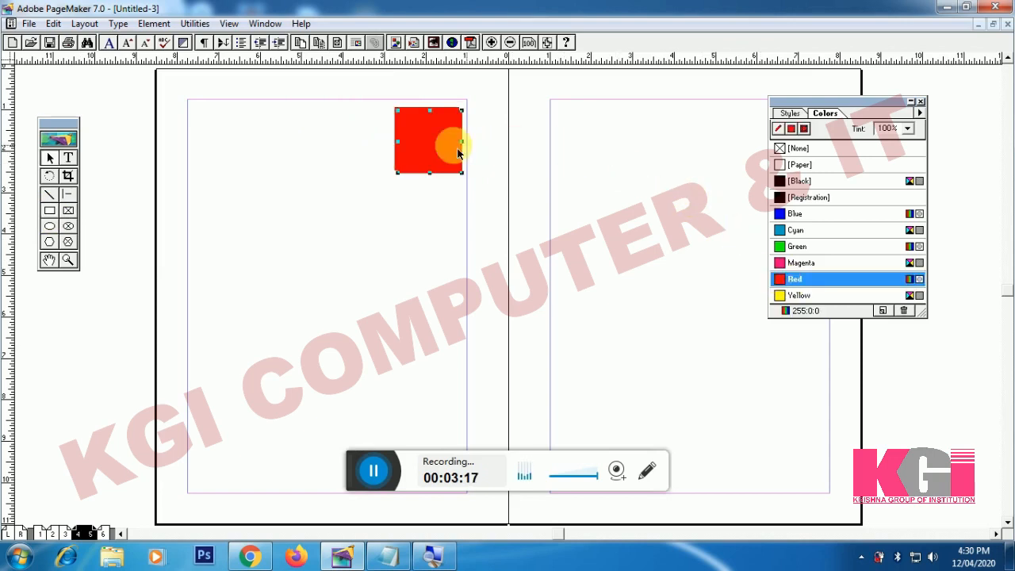
- Copy the red rectangle from page 4 onto page 5 and place it inside that page's upper-right margin corner
left_click_drag(452, 150, 800, 150)
left_click_drag(730, 135, 729, 135)
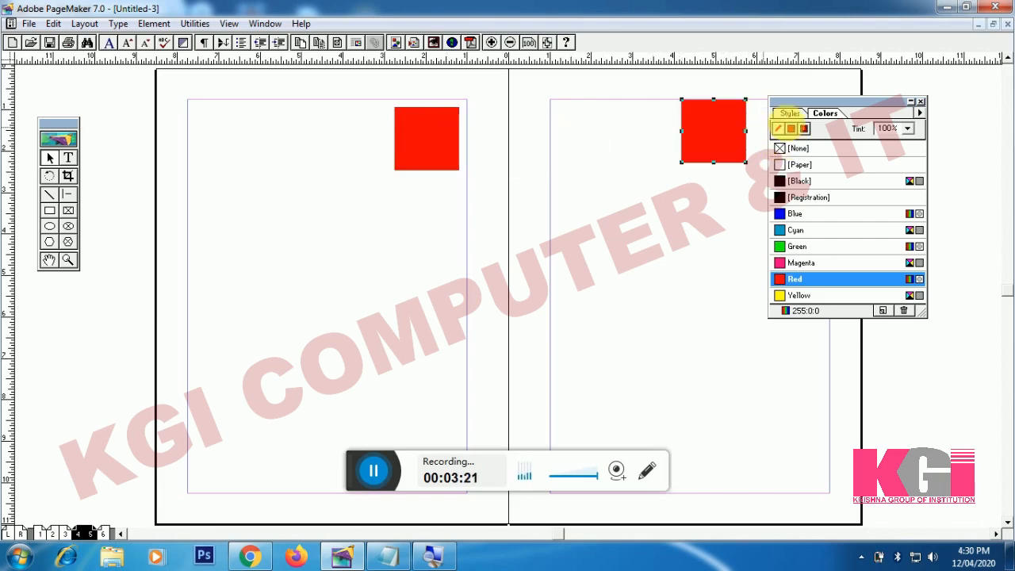
left_click_drag(792, 103, 799, 167)
left_click_drag(743, 142, 802, 143)
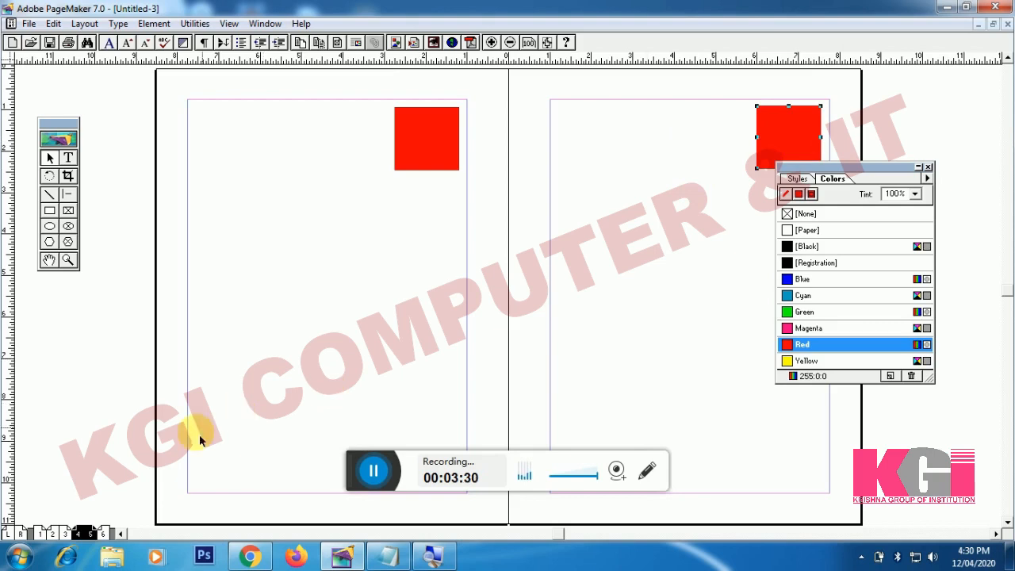
- Check pages 1 to 3 for objects and delete the red rectangles from pages 4, 5 and 6
left_click(59, 536)
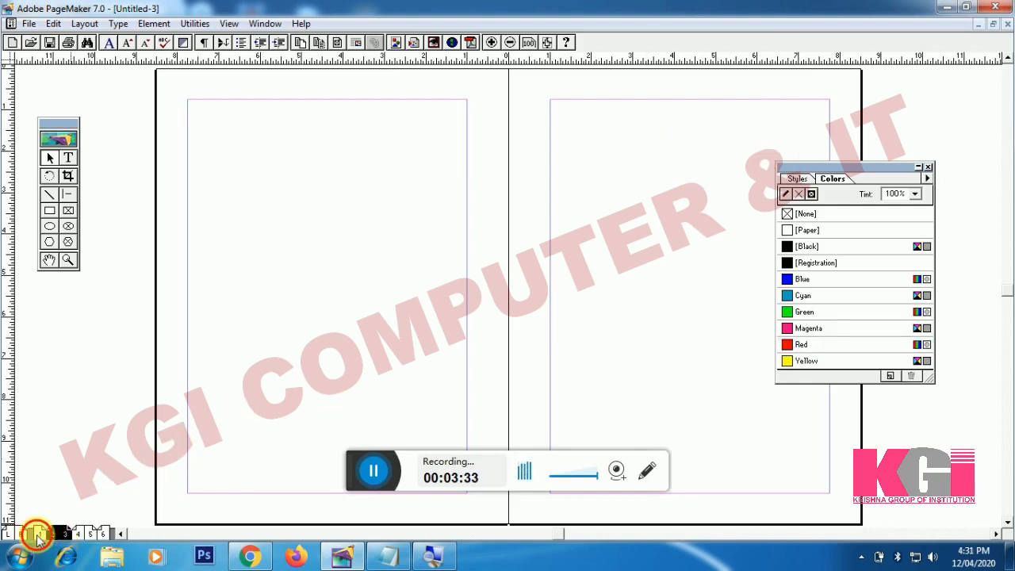
left_click(38, 536)
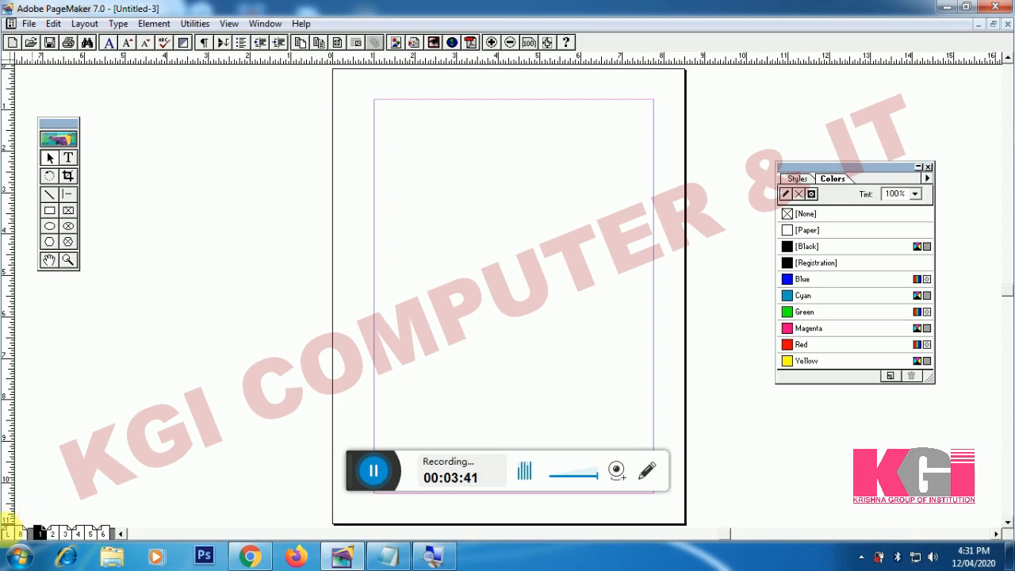
left_click(83, 534)
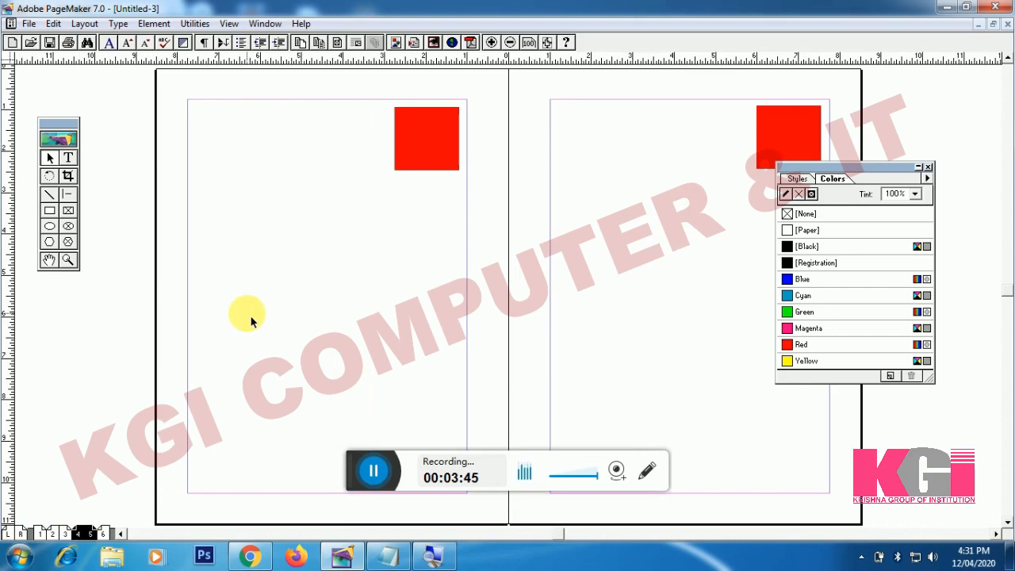
left_click(417, 151)
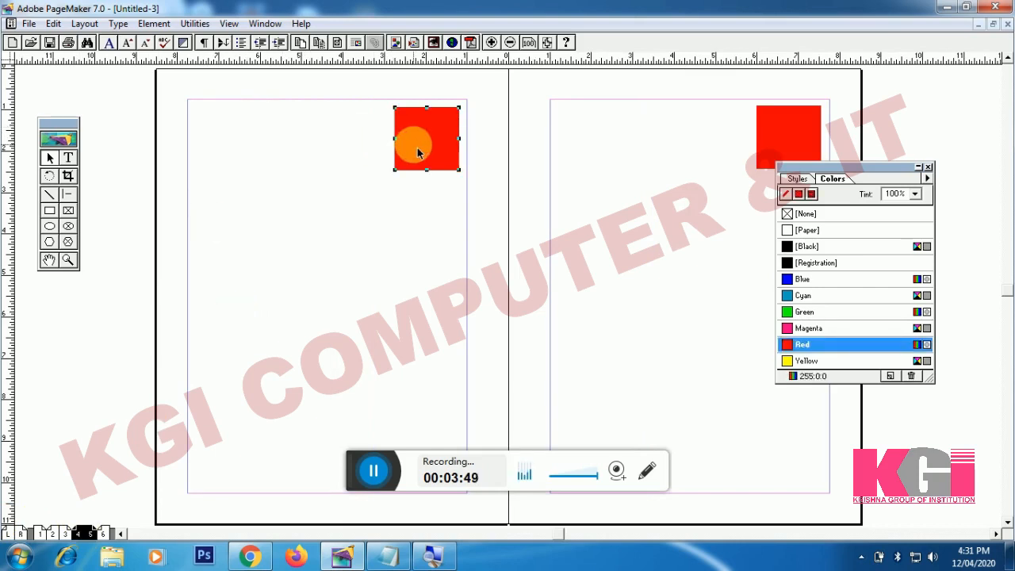
key("Delete")
left_click(768, 140)
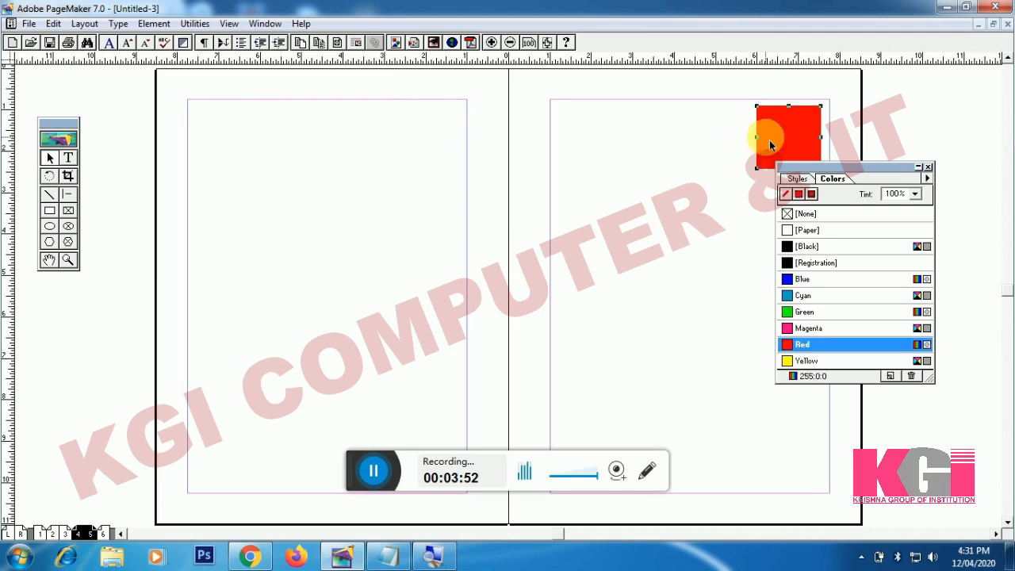
key("Delete")
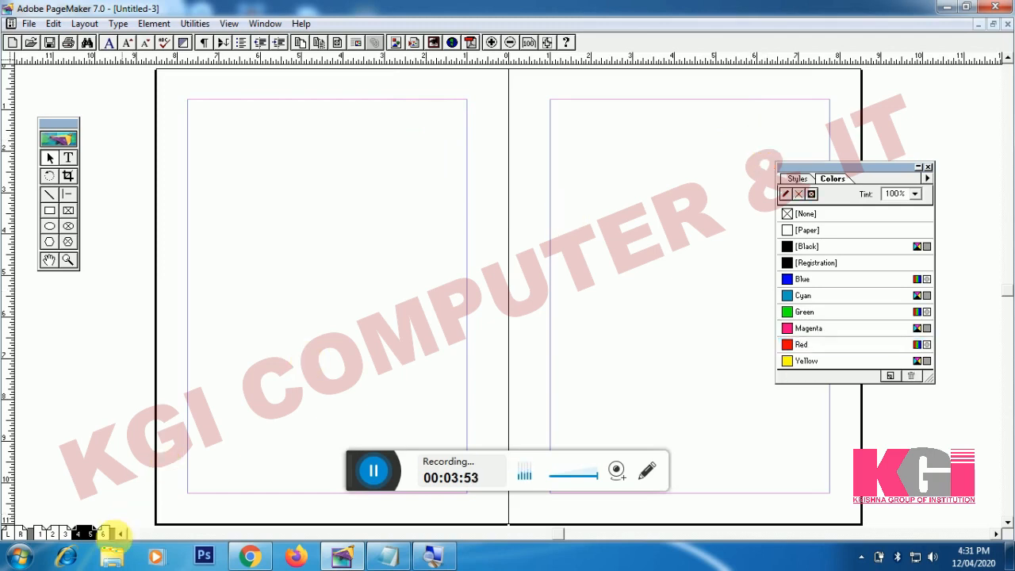
left_click(102, 534)
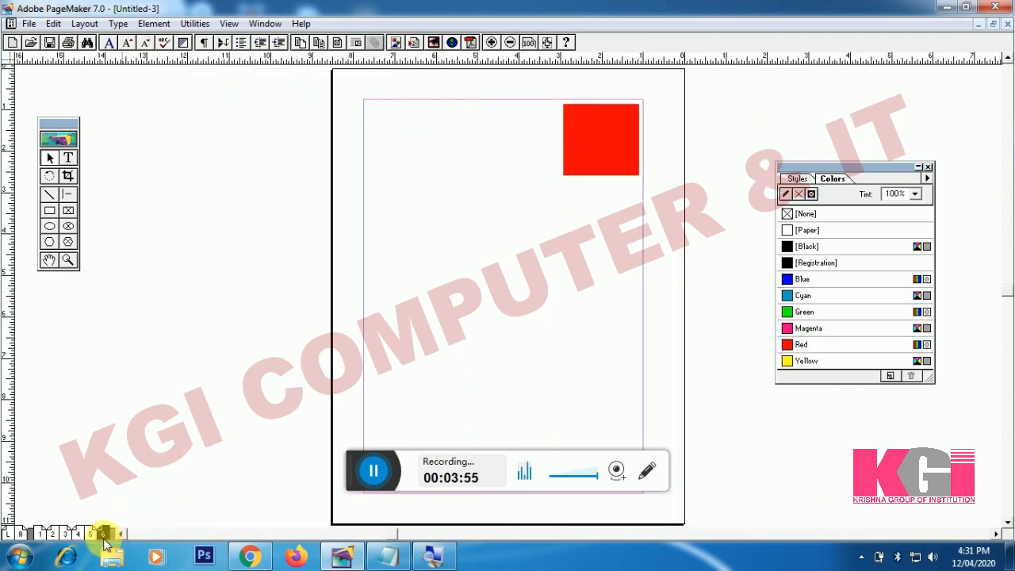
left_click(626, 143)
key("Delete")
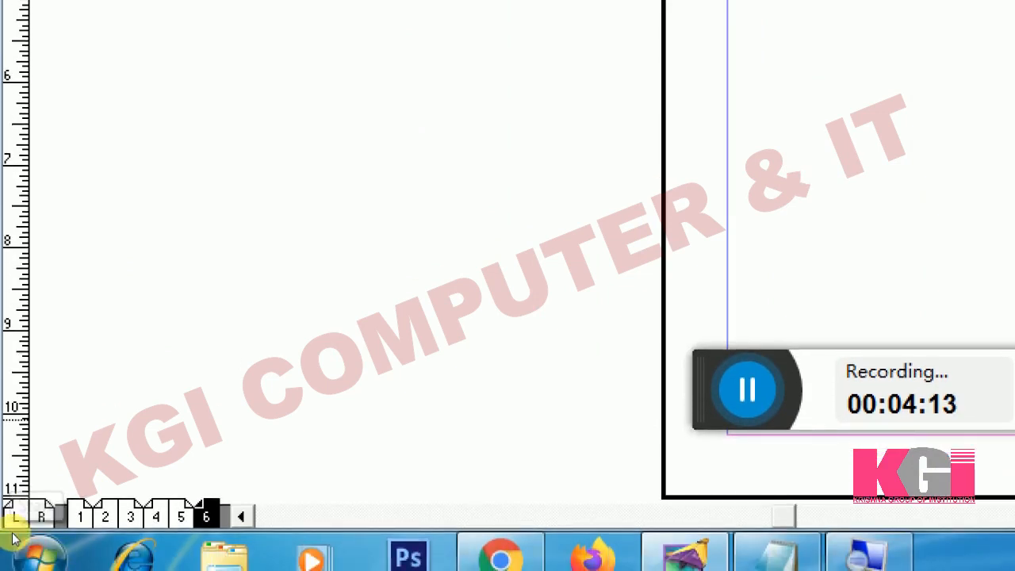
- Paste the red rectangle inside the upper-right margin corner of the left master page and check pages 1 to 6 for it
left_click(15, 519)
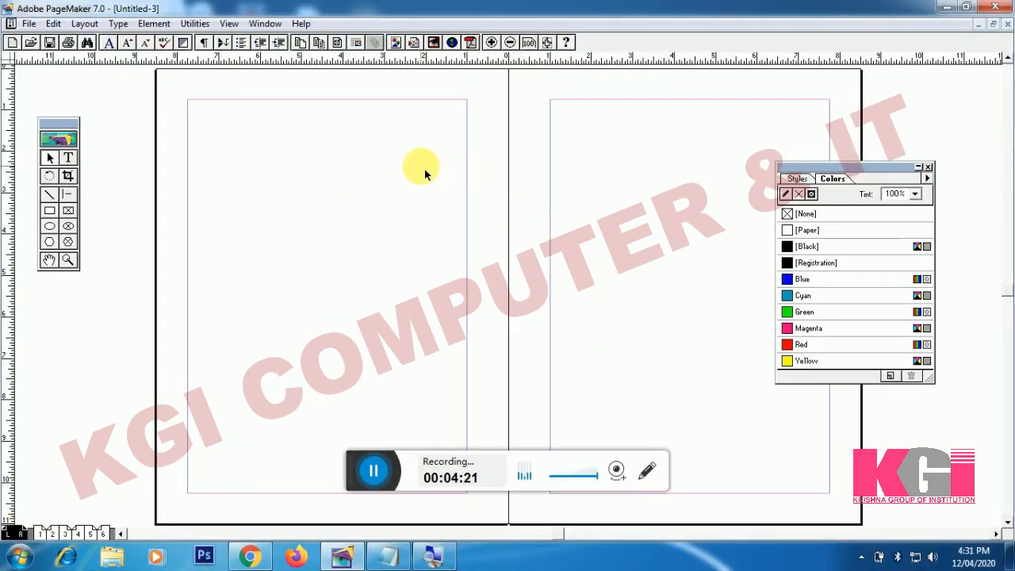
key("ctrl+v")
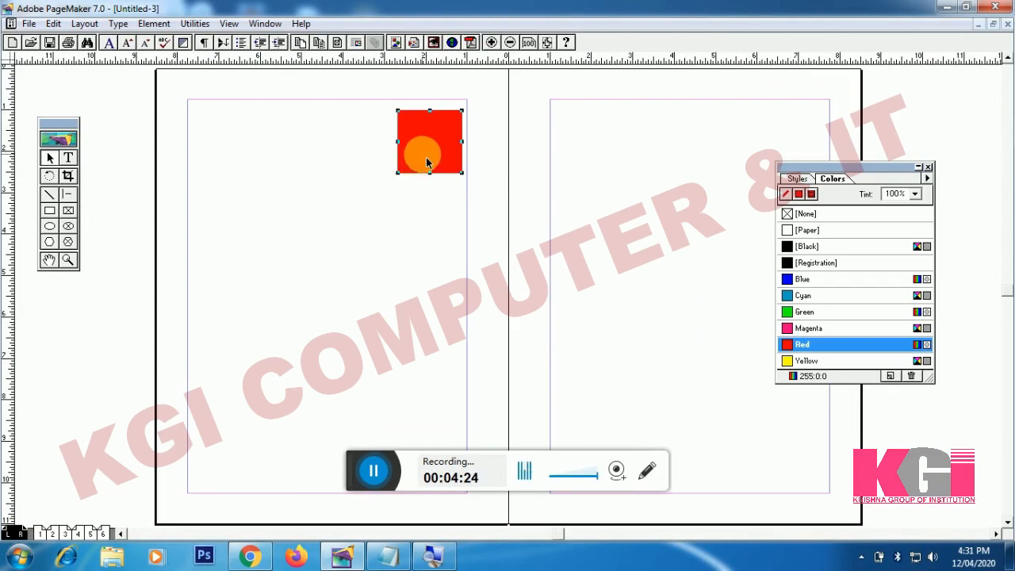
left_click_drag(427, 162, 423, 154)
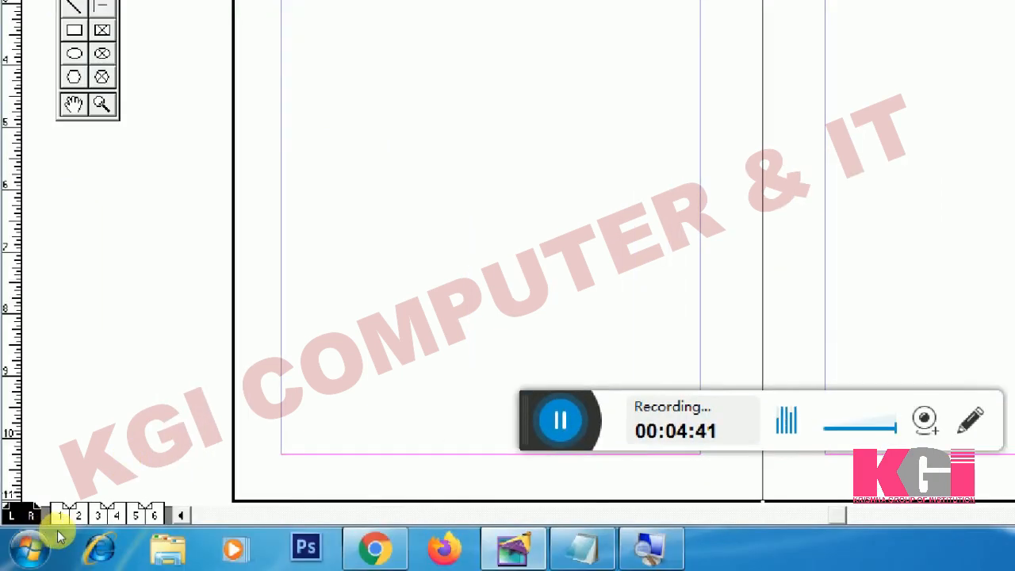
left_click(60, 515)
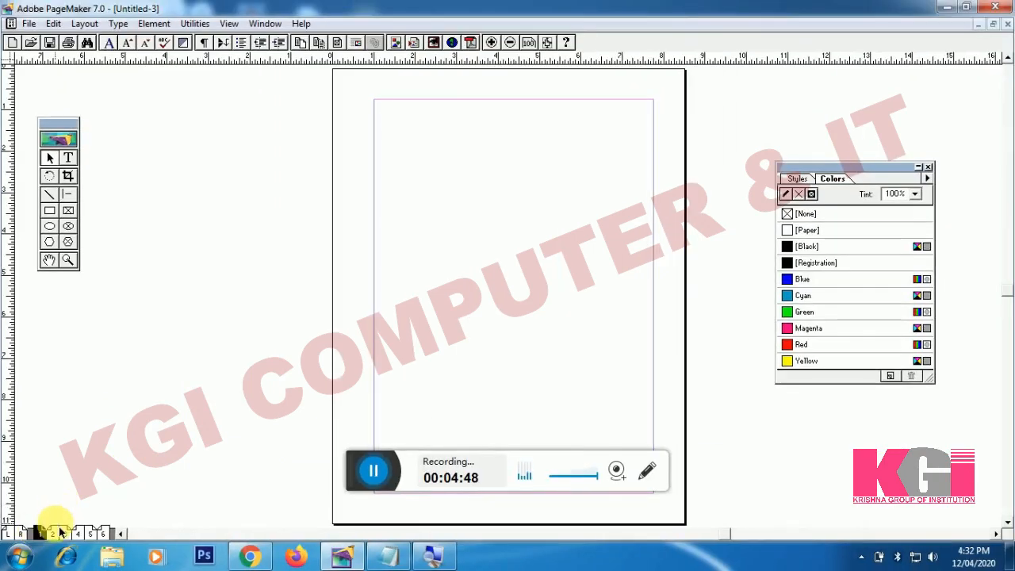
left_click(54, 534)
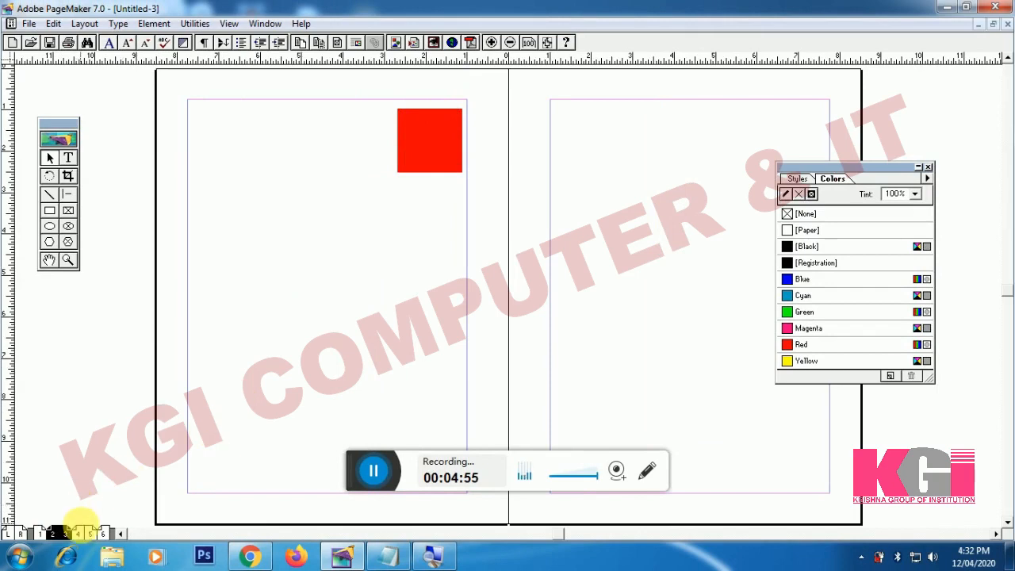
left_click(79, 533)
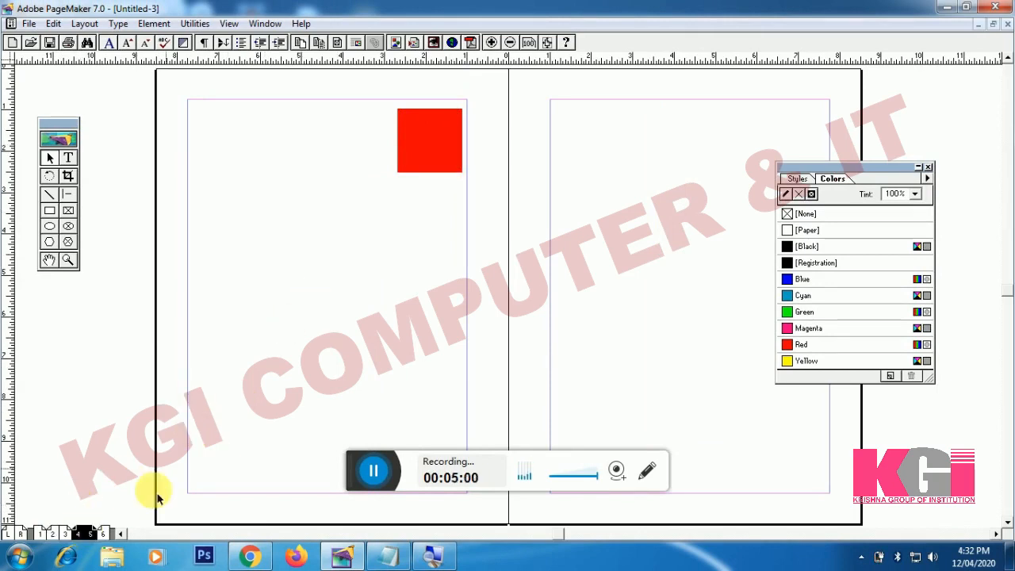
left_click(107, 535)
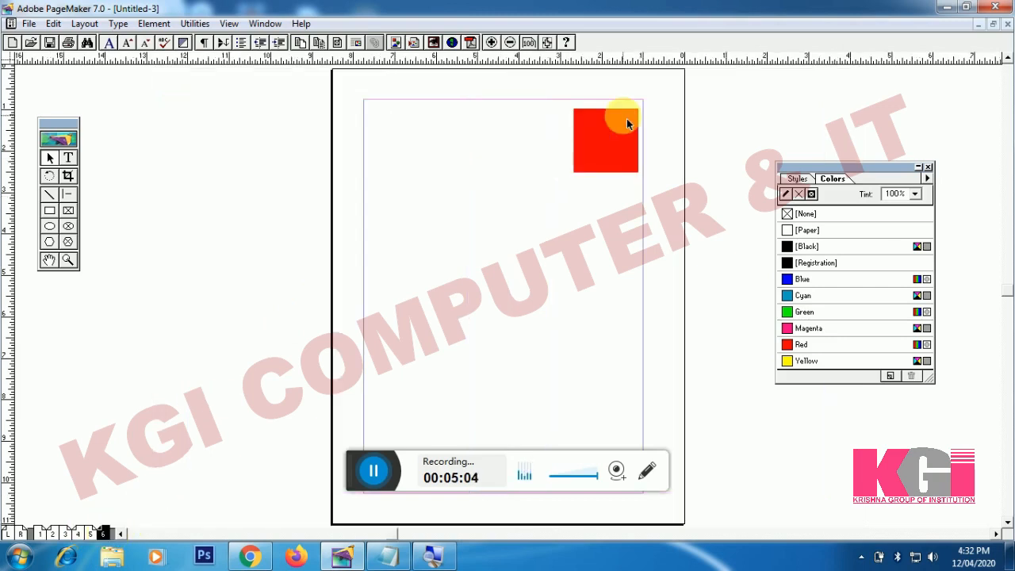
- Draw a Blue-filled hexagon of about 1.7 by 1.5 inches in the right master page's upper-right margin corner and check pages 1, 2–3 and 6
left_click(14, 534)
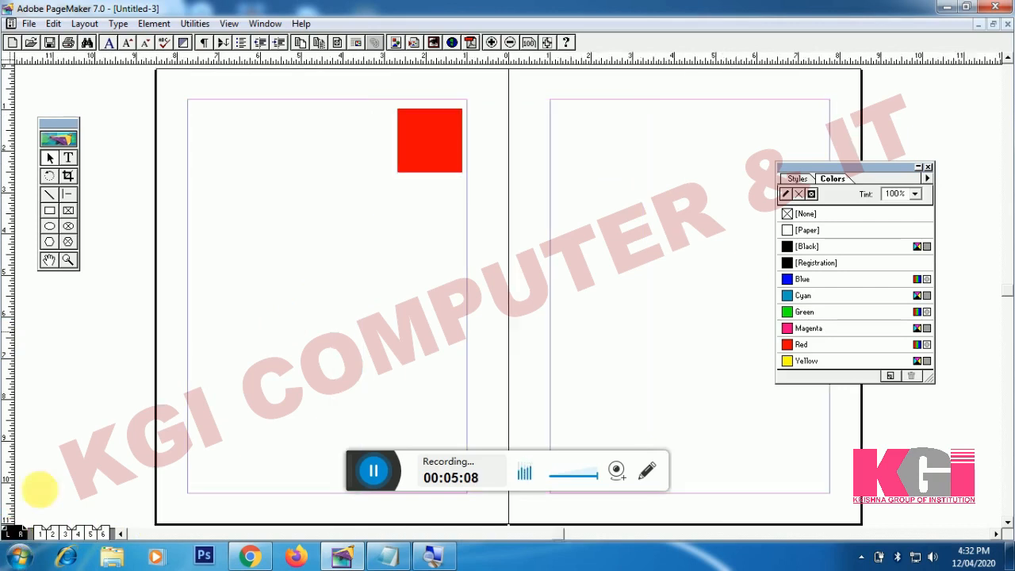
left_click(48, 236)
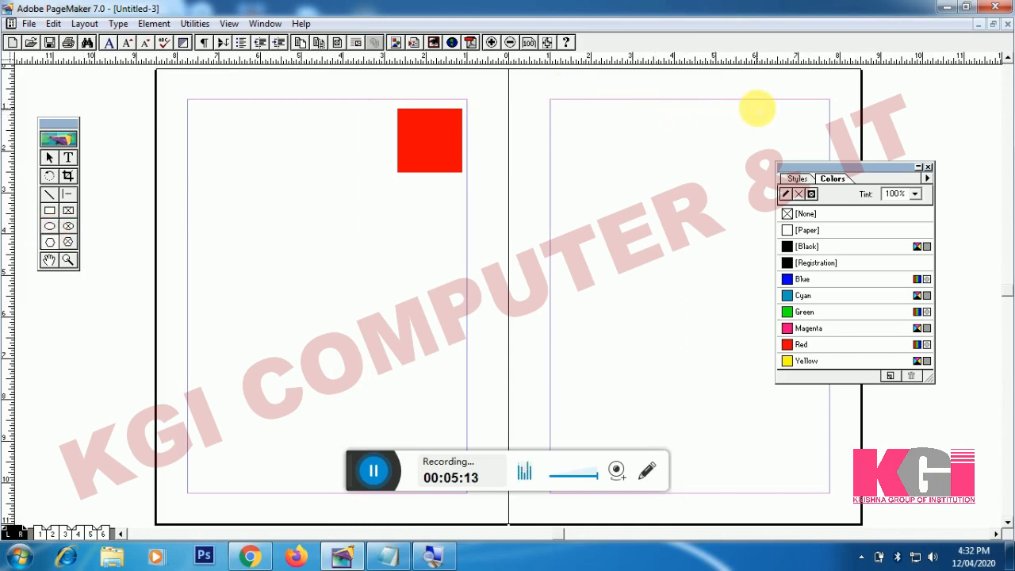
left_click_drag(757, 110, 833, 172)
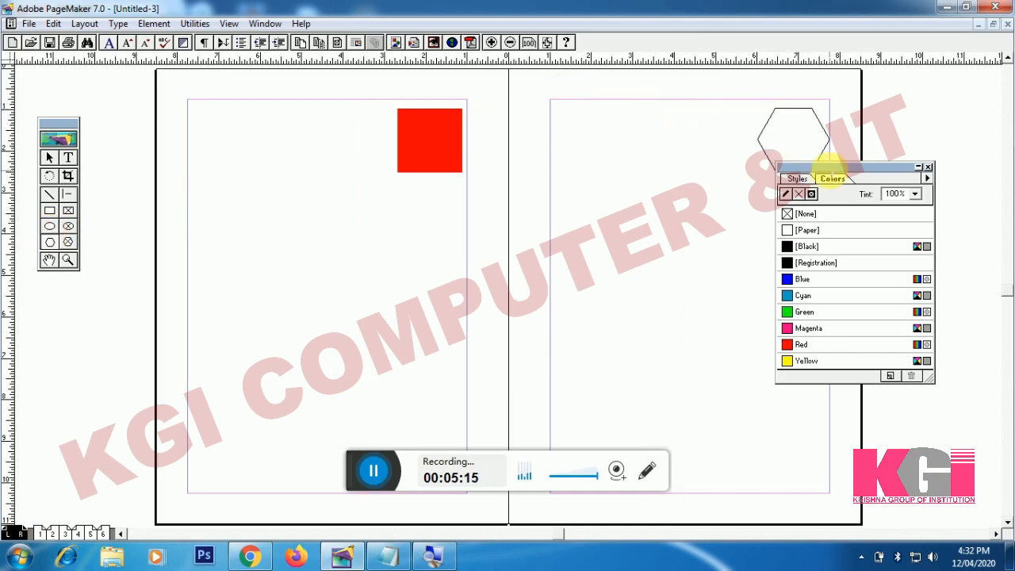
left_click(800, 279)
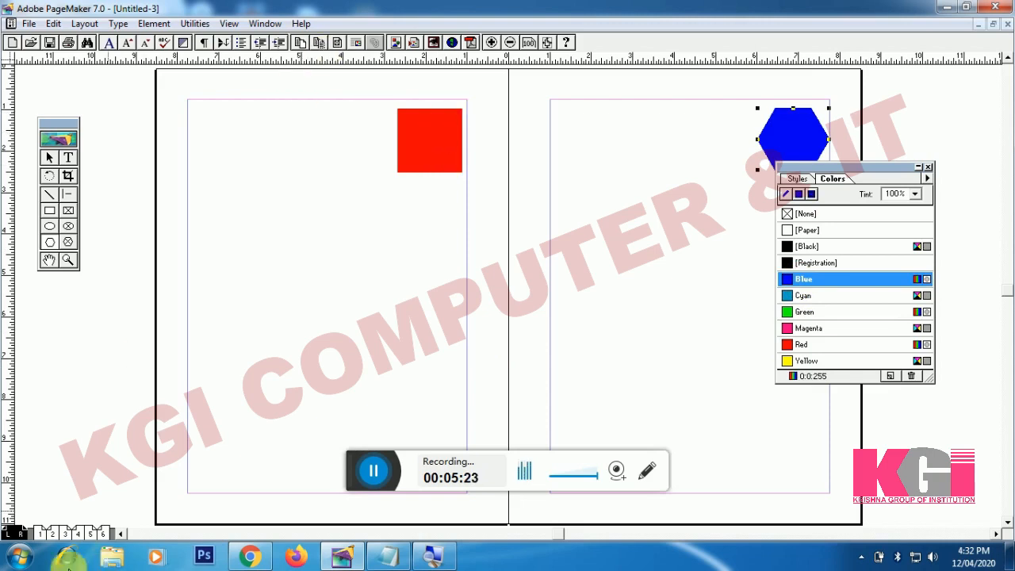
left_click(37, 535)
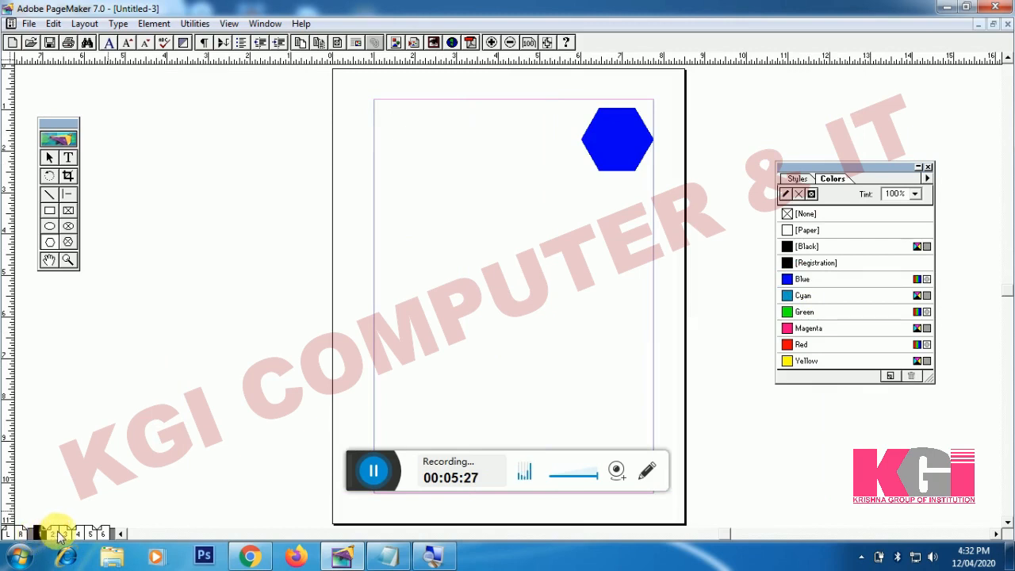
left_click(56, 535)
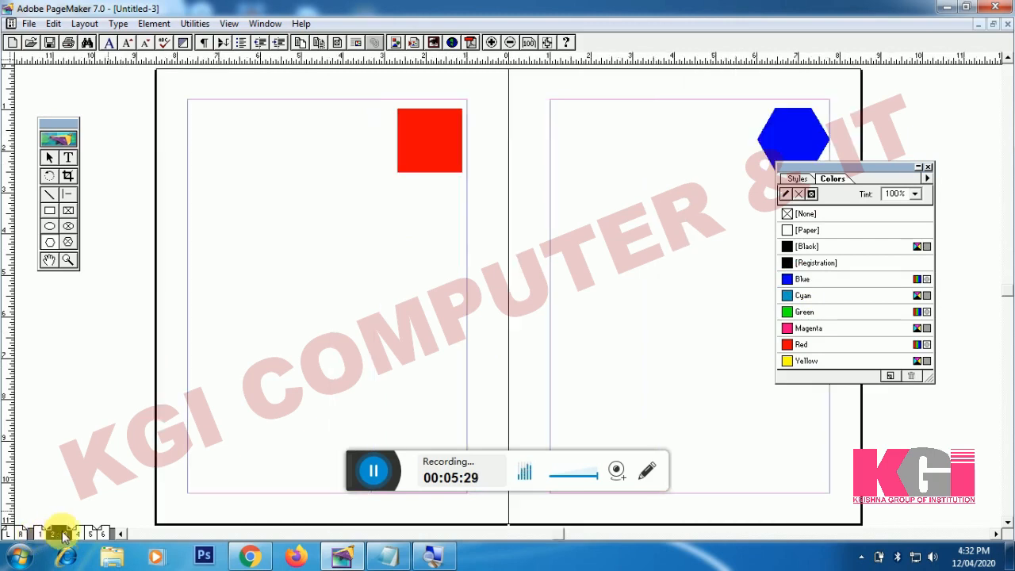
left_click(102, 533)
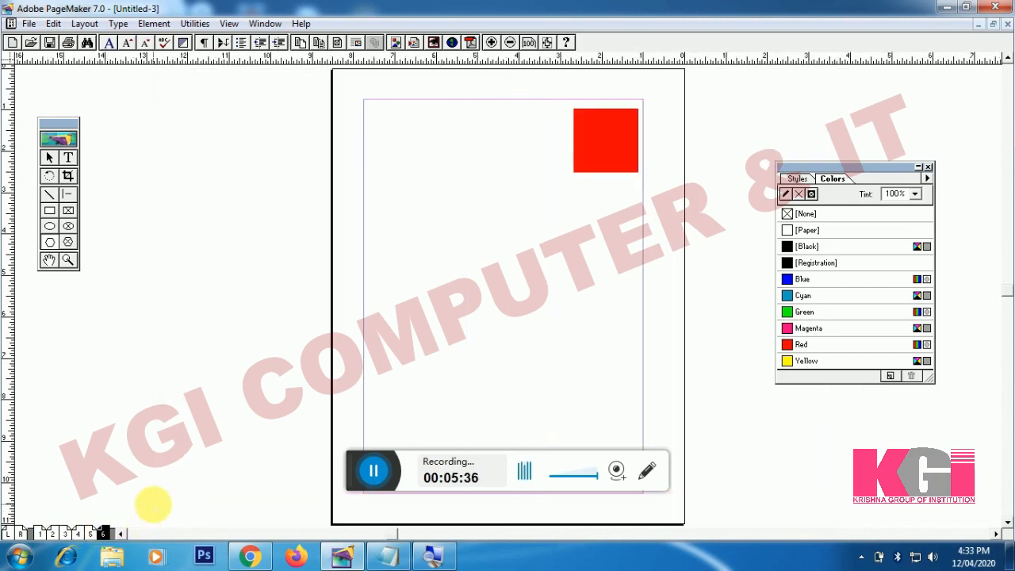
- Delete the red rectangle and the blue hexagon from the master pages and check the publication's pages
left_click(21, 534)
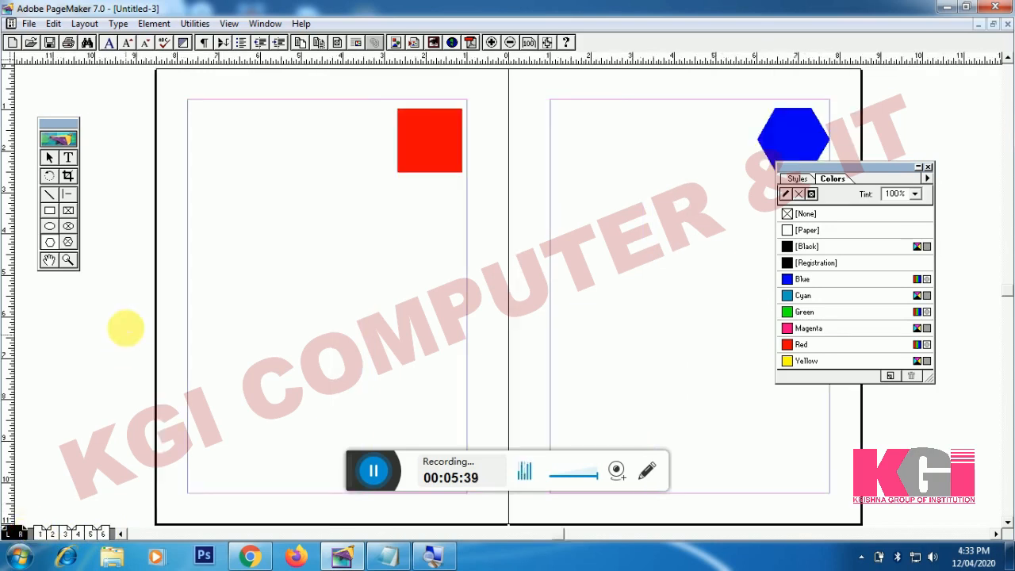
left_click(50, 157)
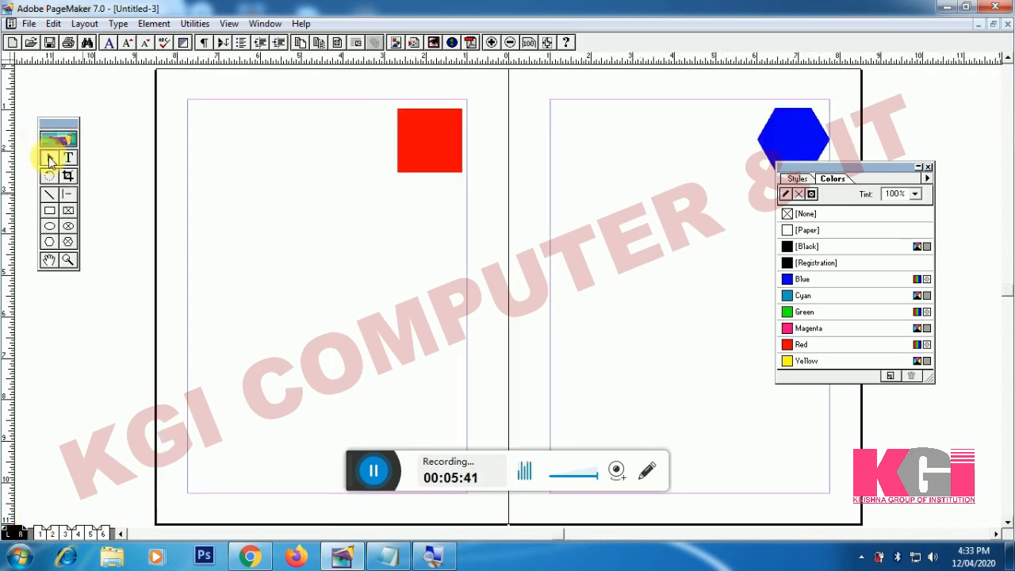
left_click(409, 142)
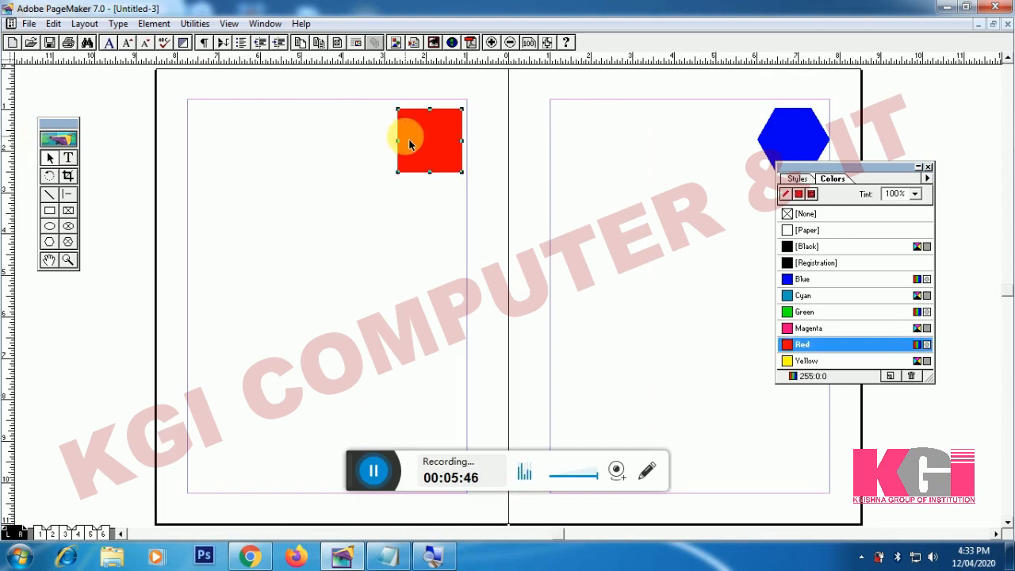
key("Delete")
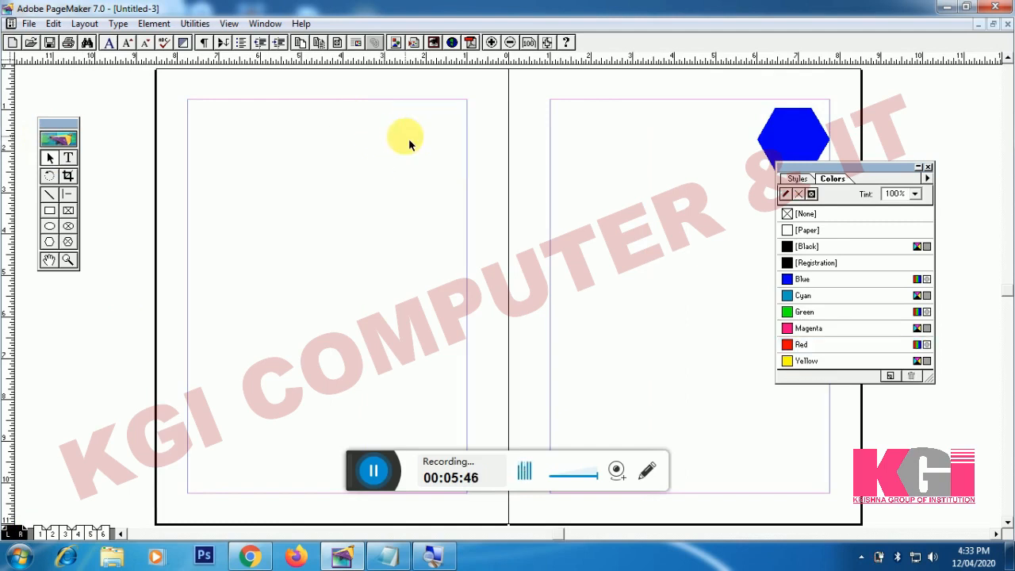
left_click(821, 137)
key("Delete")
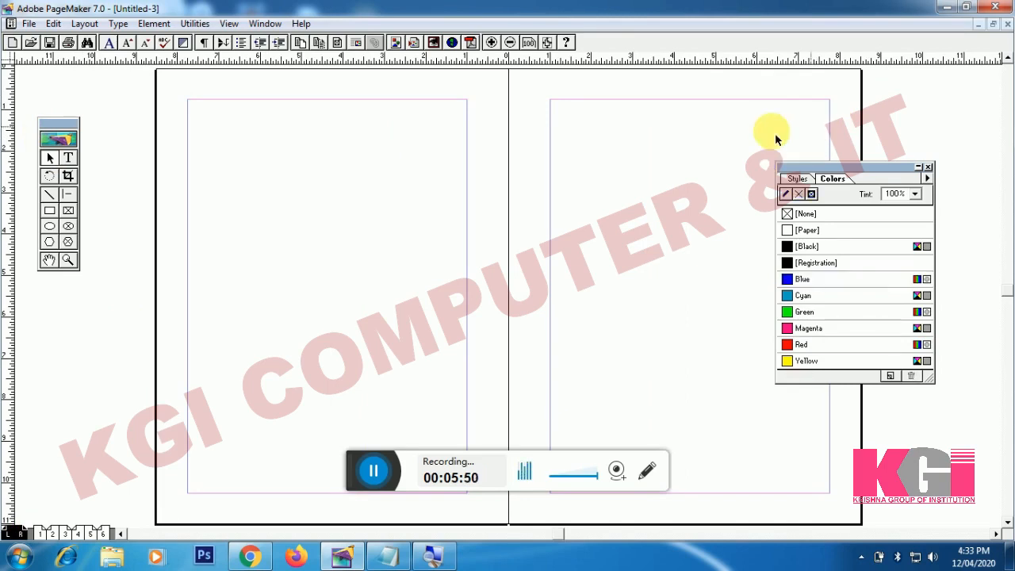
left_click(37, 534)
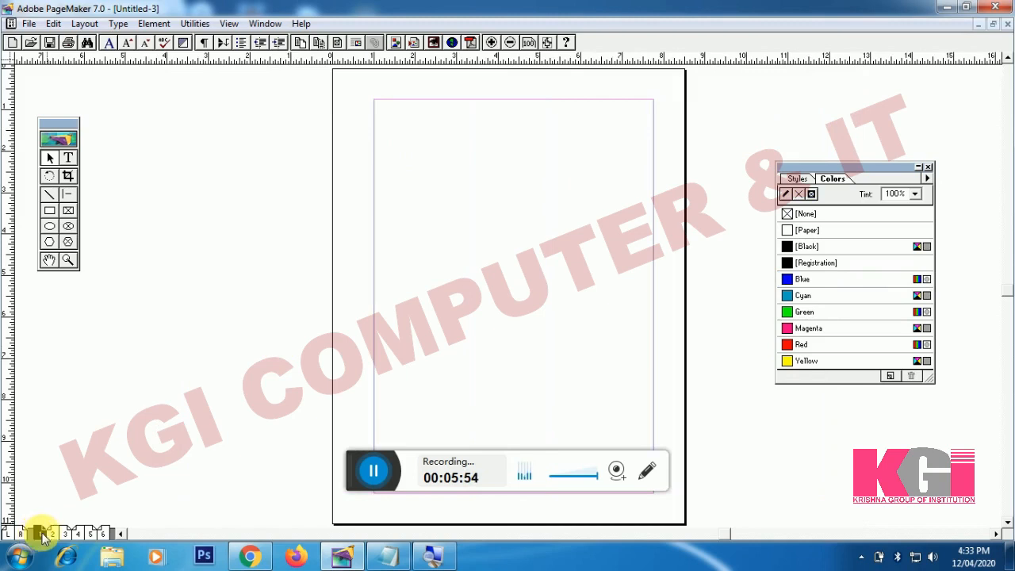
left_click(65, 534)
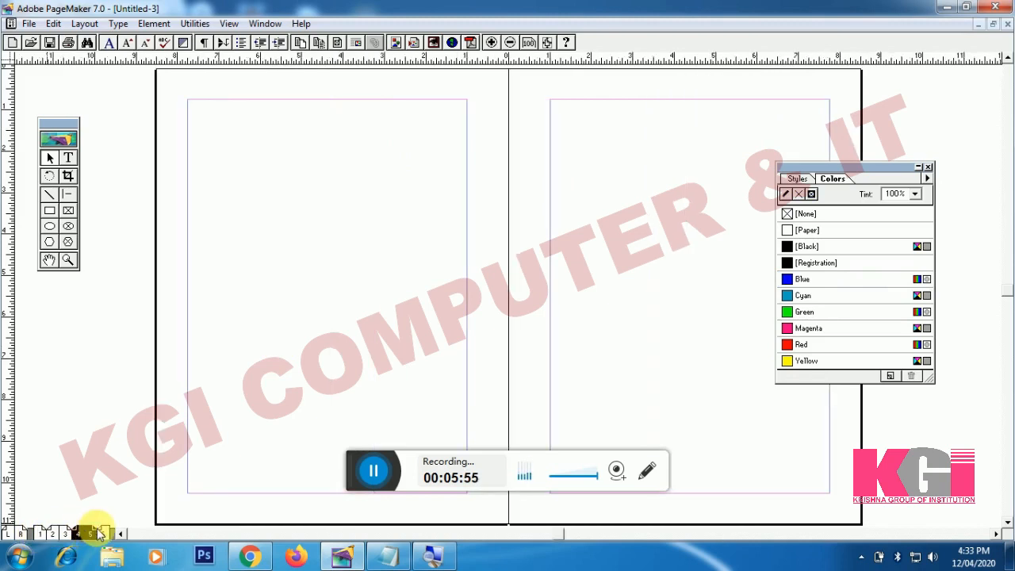
- Check page 6 for objects and highlight the "Header and Footer" line in the Notepad topic list
left_click(104, 533)
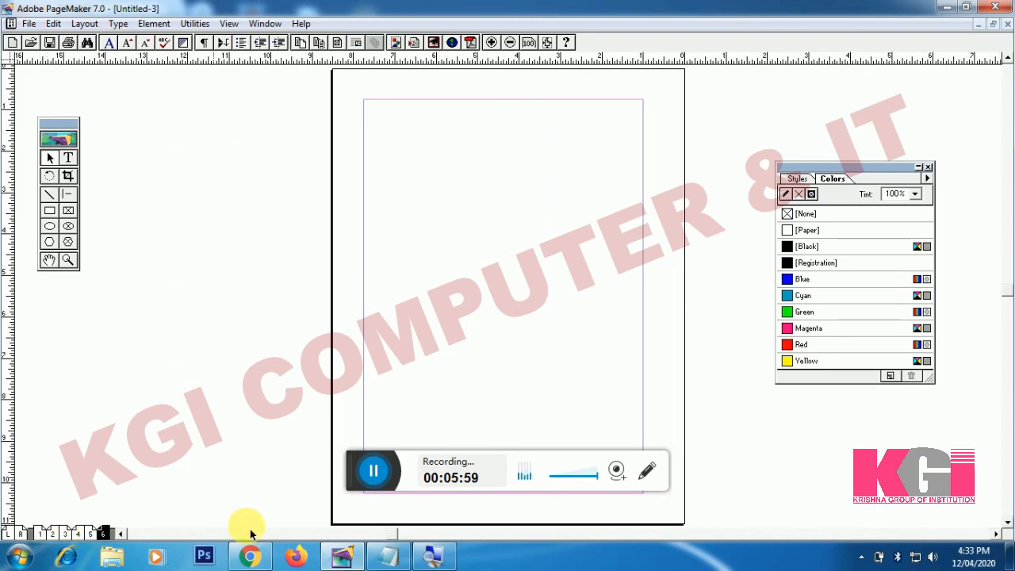
left_click(369, 553)
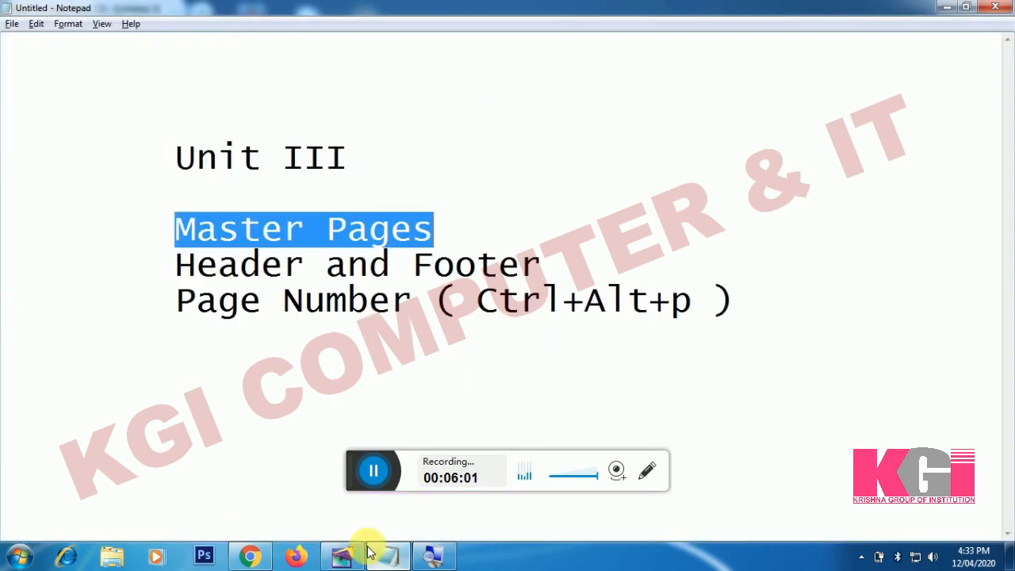
left_click_drag(179, 268, 327, 268)
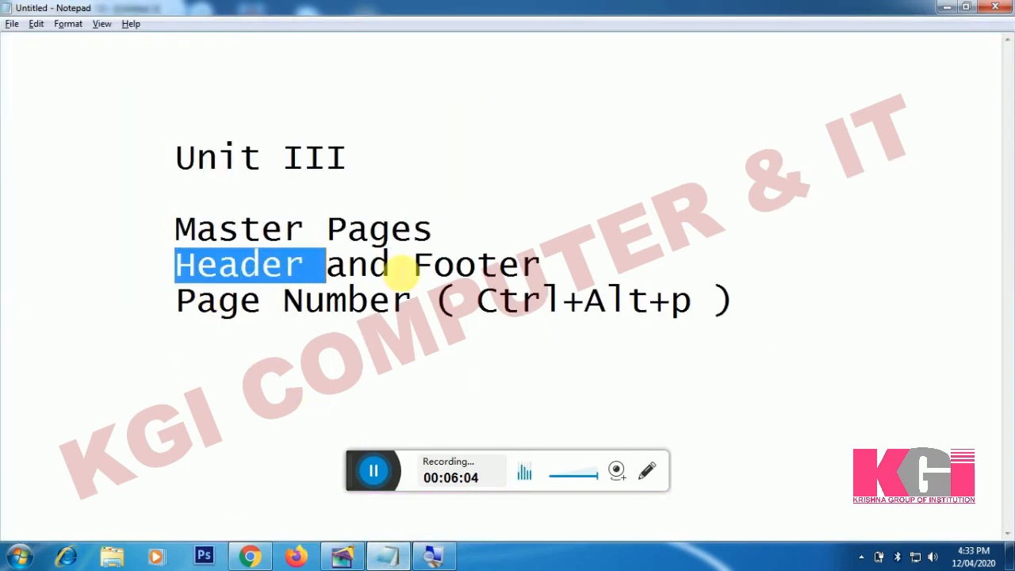
left_click_drag(401, 269, 533, 268)
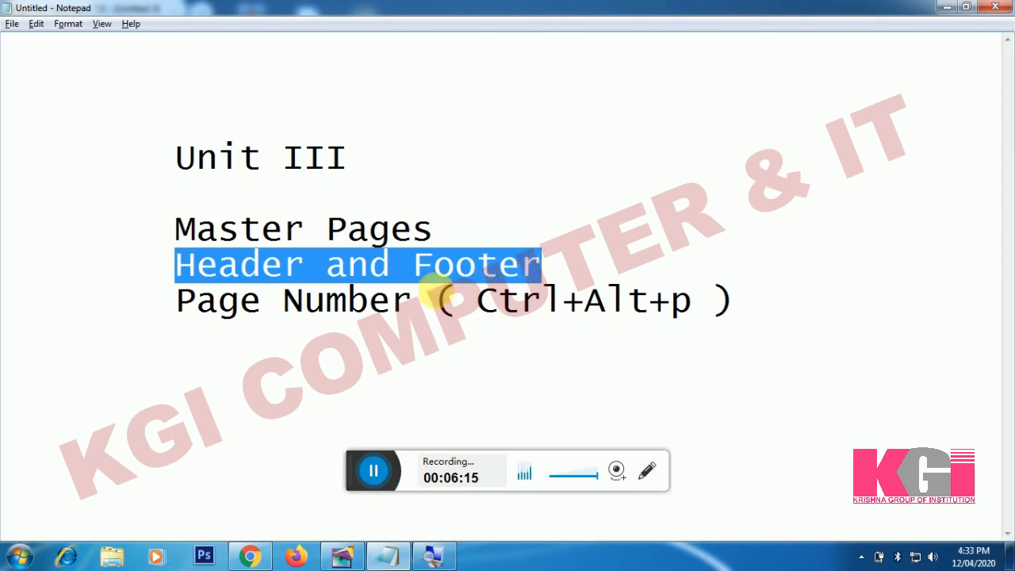
- Switch back to PageMaker and enter the header text SUNNY GROUP above the top margin of the left master page
left_click(342, 554)
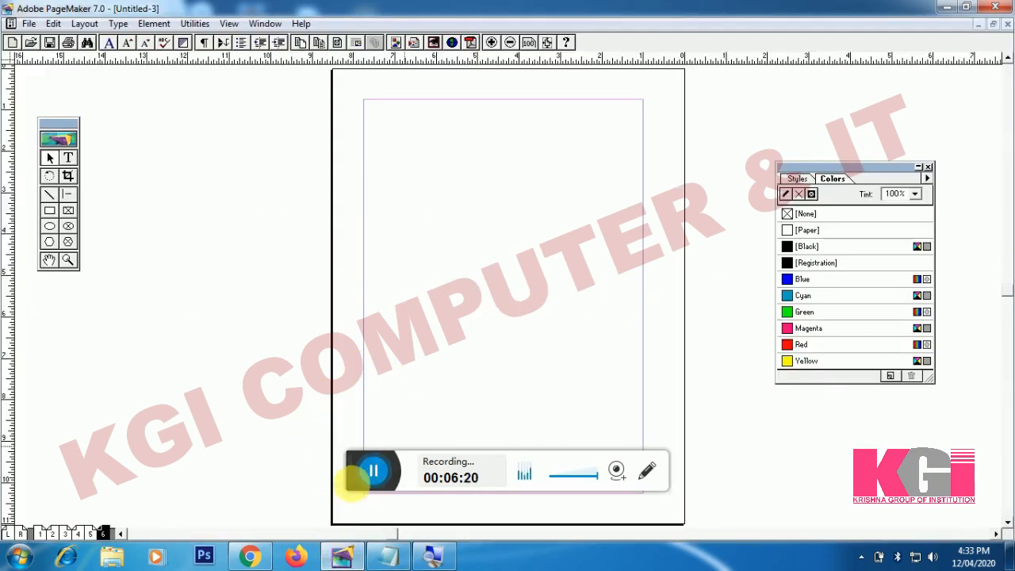
left_click_drag(344, 468, 8, 464)
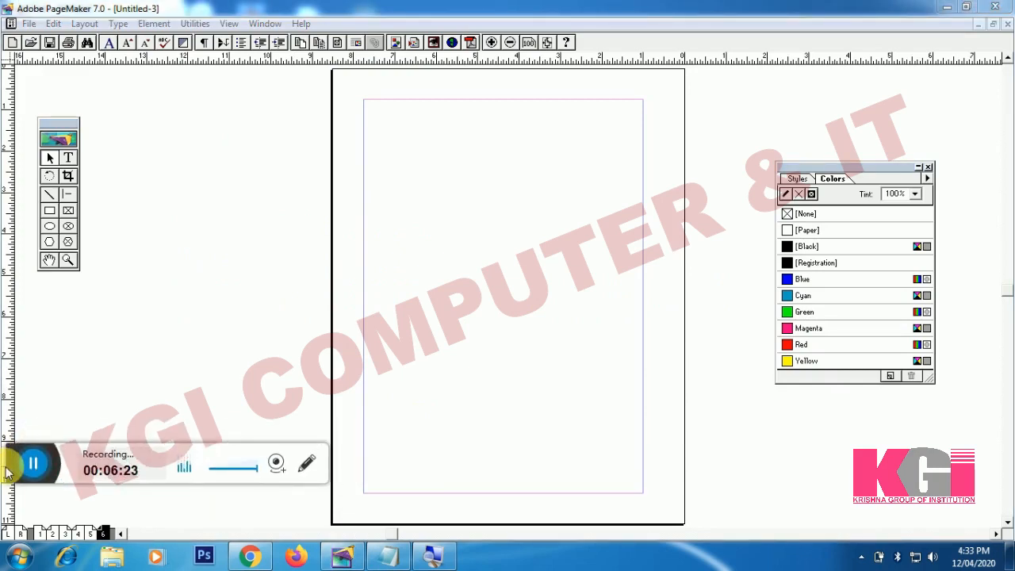
left_click(13, 535)
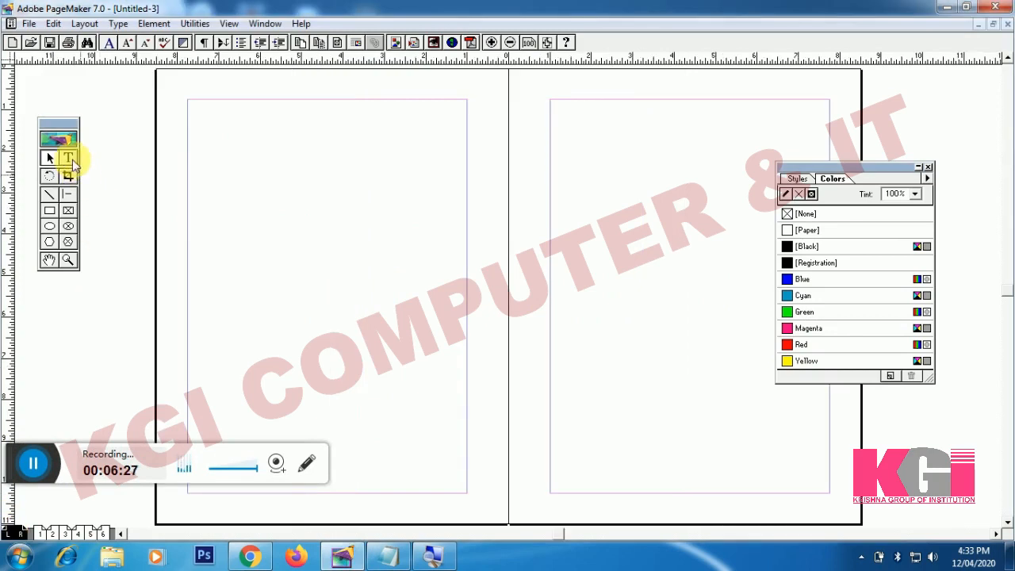
left_click(70, 159)
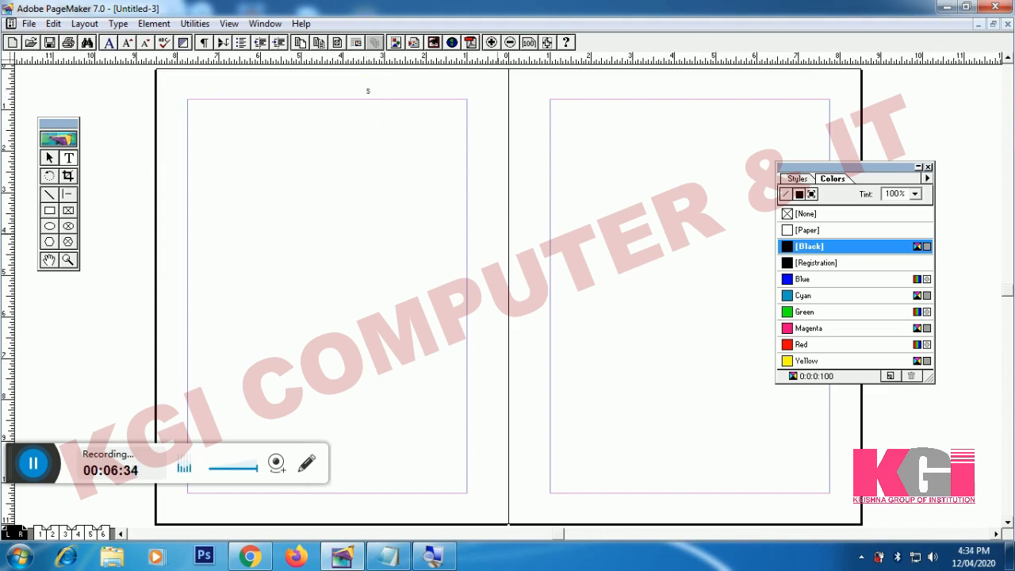
key("Caps_Lock")
type("SUNNY GR")
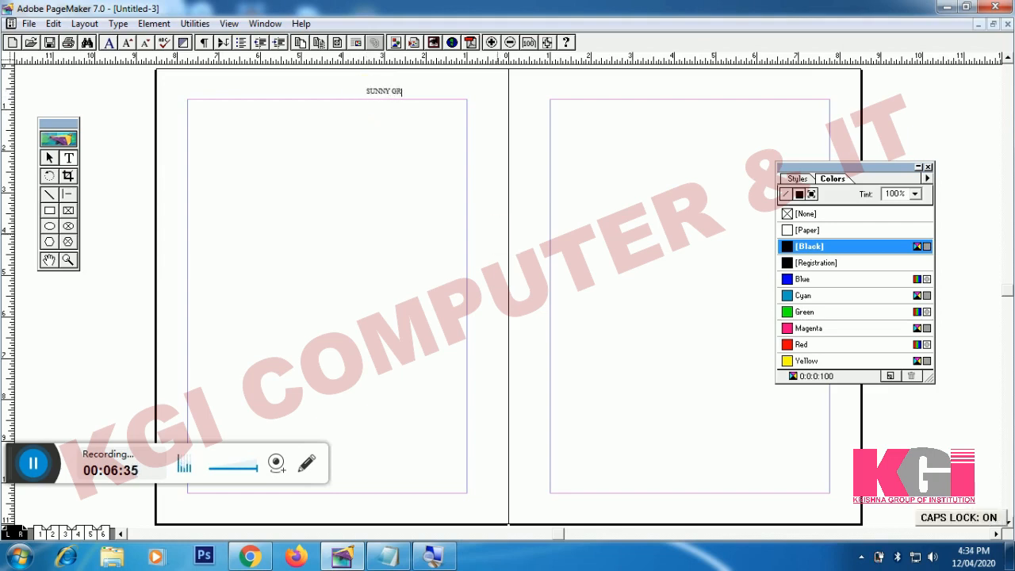
type("UPOUP")
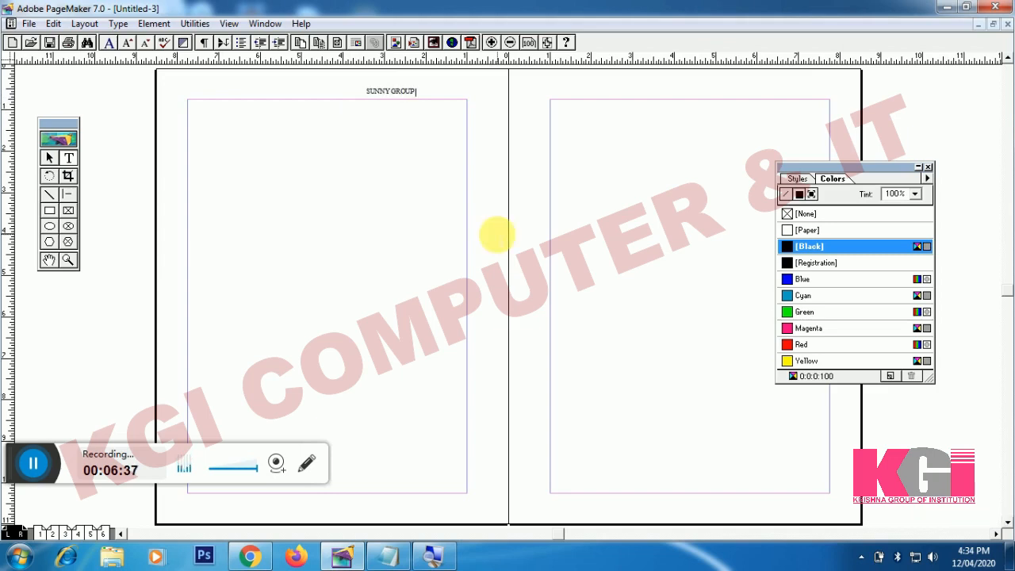
- Set the SUNNY GROUP header text to 25 points and the colour Blue
key("ctrl+a")
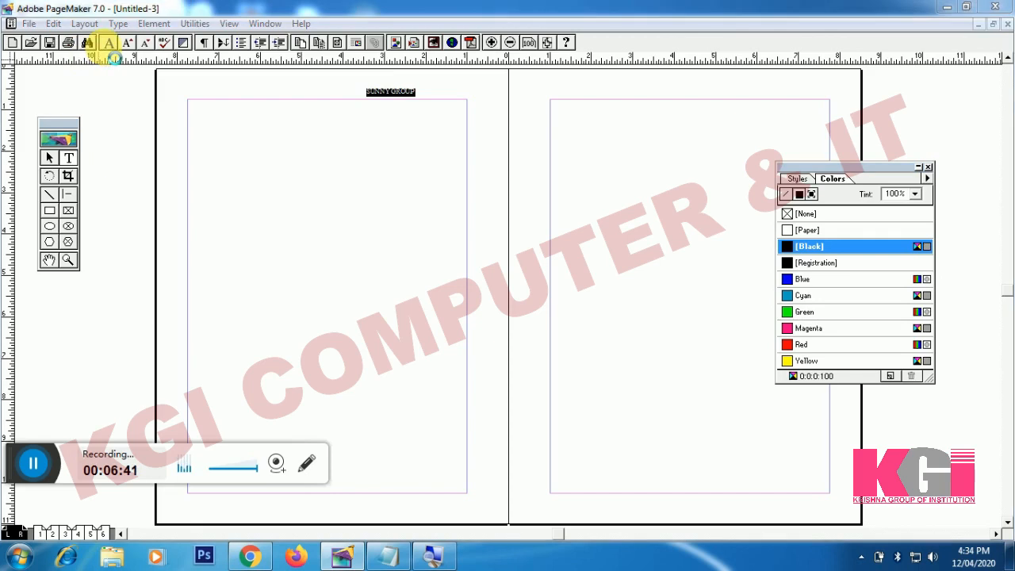
left_click(108, 42)
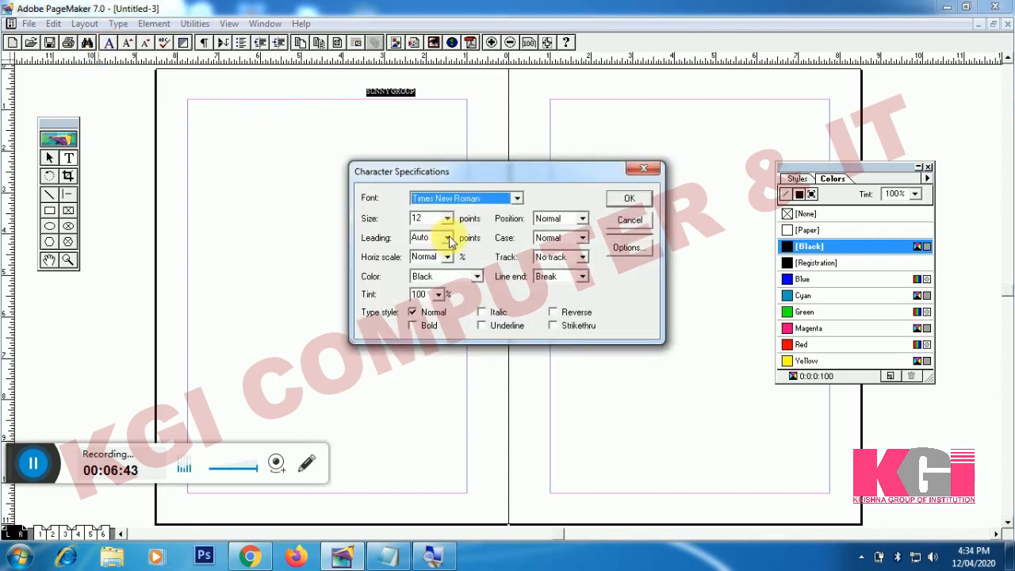
double_click(418, 219)
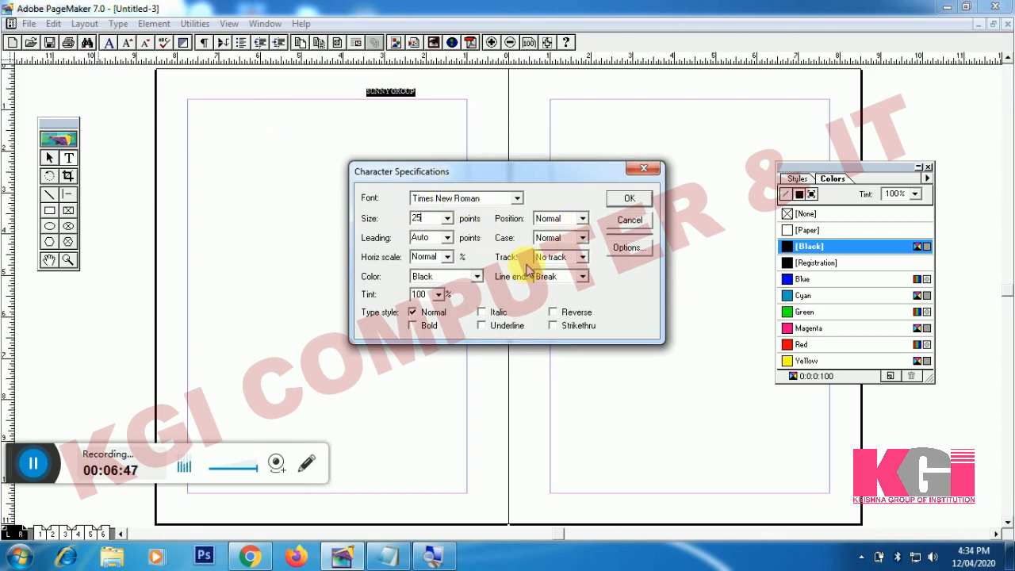
left_click(478, 282)
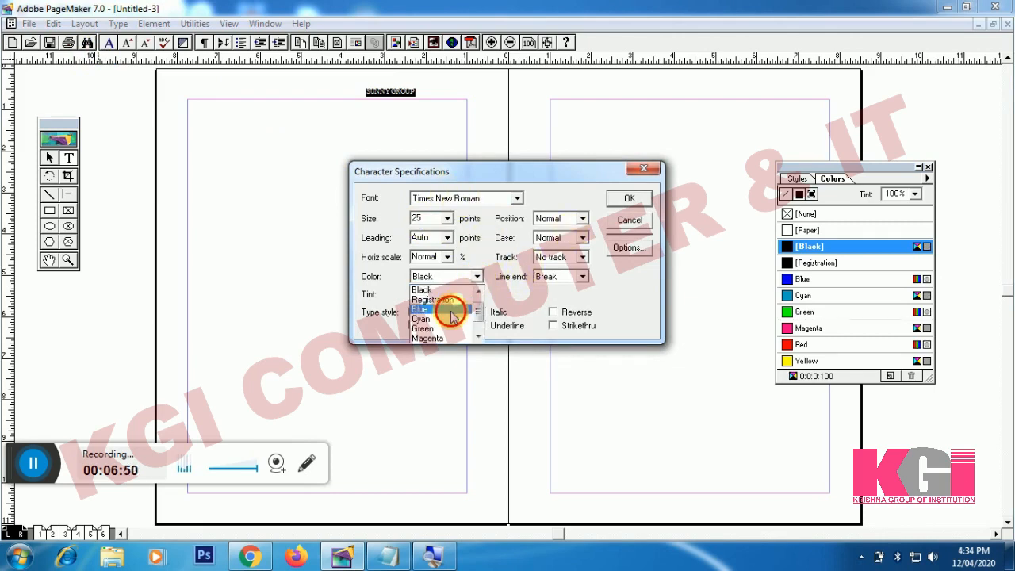
left_click(449, 311)
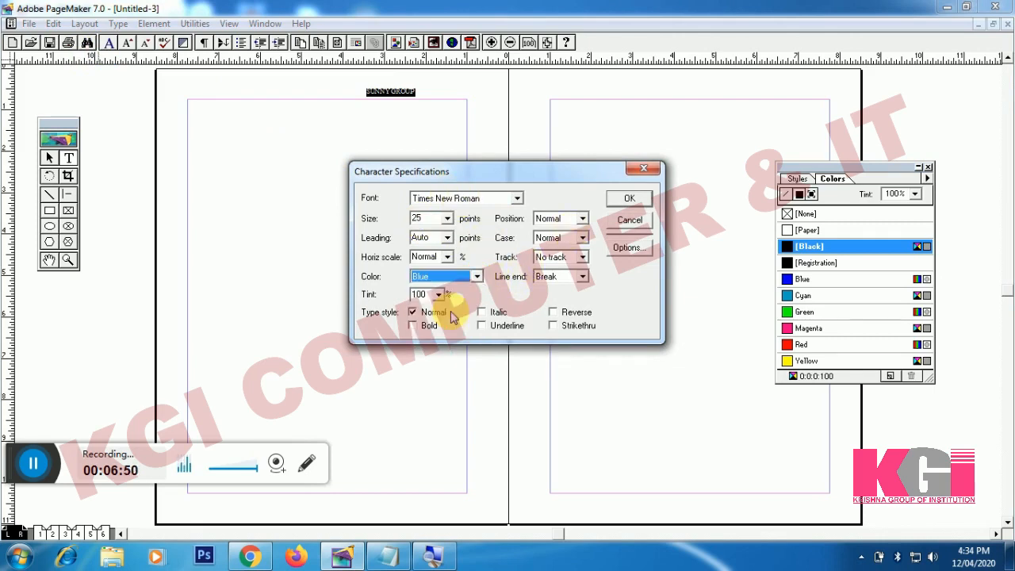
left_click(634, 198)
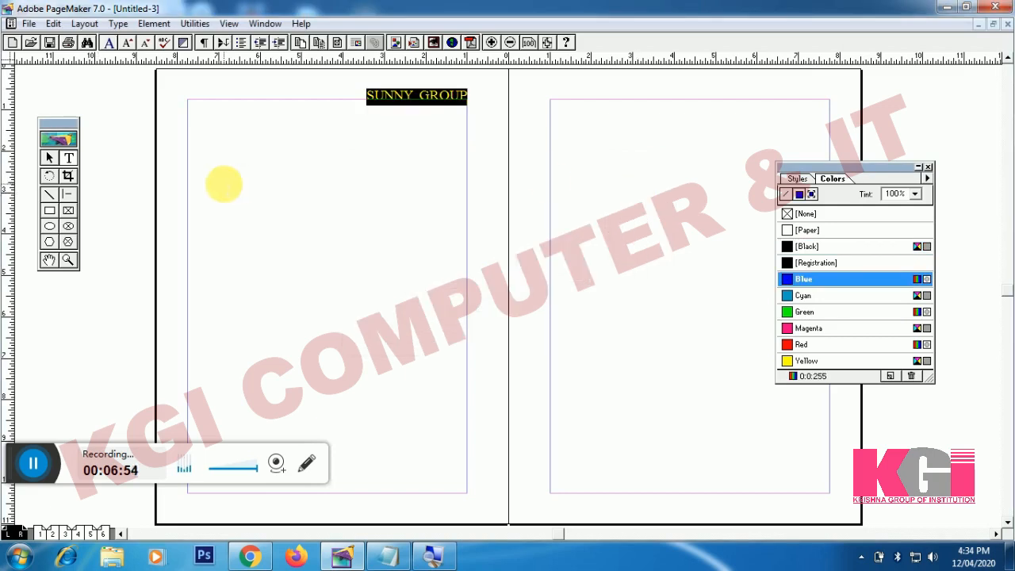
- Move the SUNNY GROUP text block above the left master page's top margin, aligned with its left margin
left_click(48, 159)
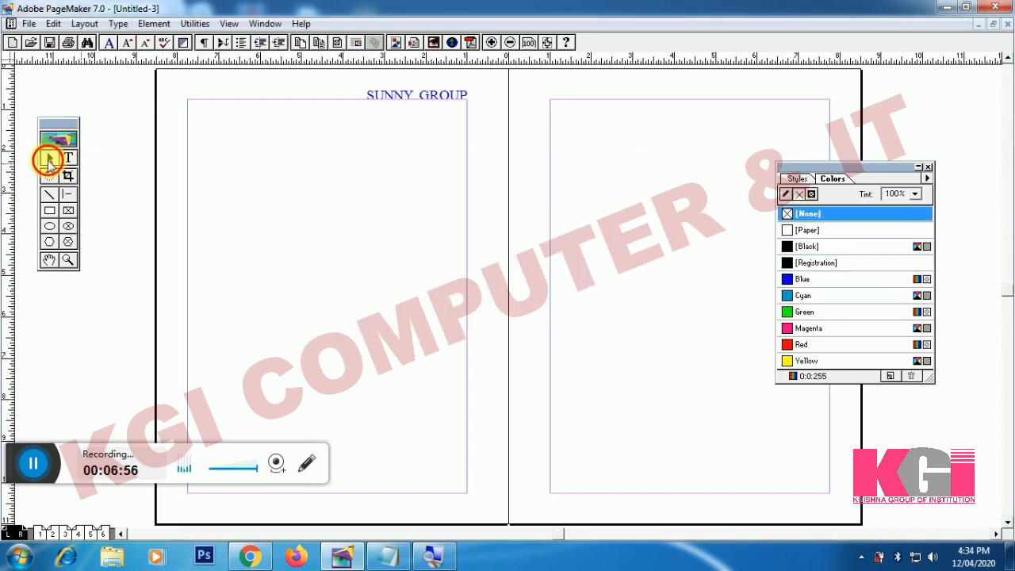
left_click(408, 96)
left_click_drag(407, 93, 222, 87)
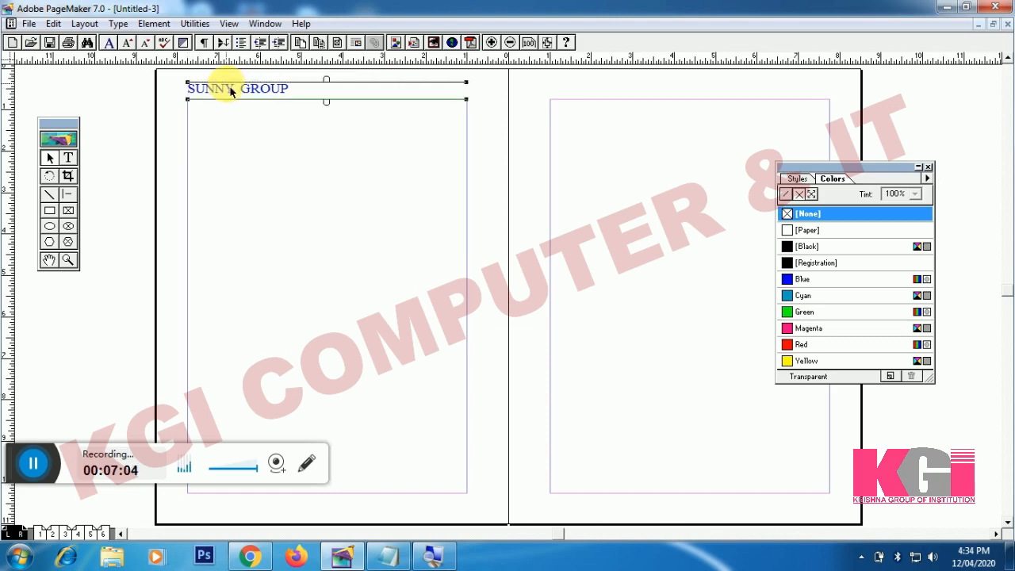
left_click(248, 131)
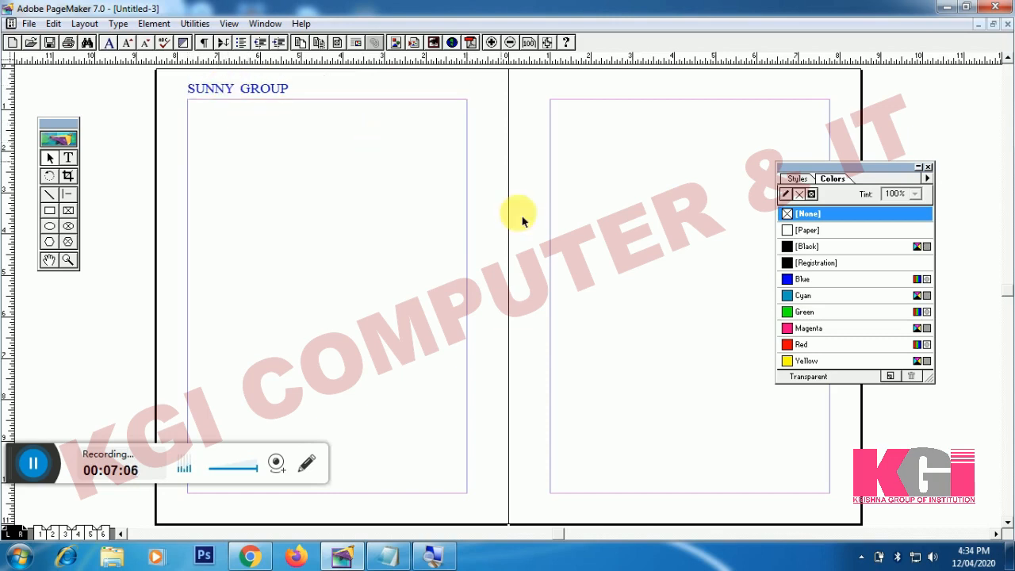
- Draw a horizontal line about 3.1 inches long directly beneath SUNNY GROUP, starting at the left margin
left_click(492, 44)
left_click(494, 46)
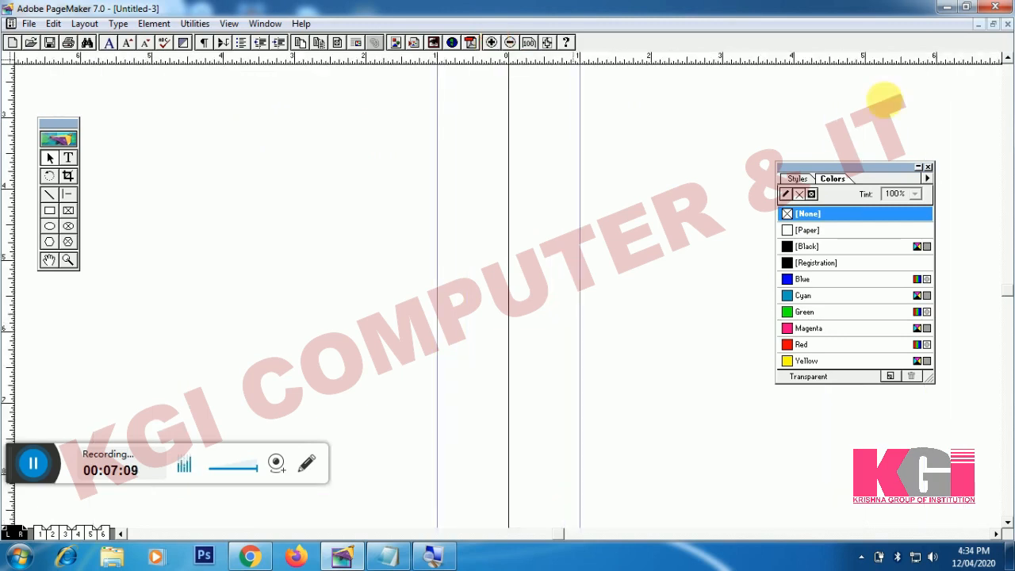
left_click(1007, 60)
left_click(1008, 61)
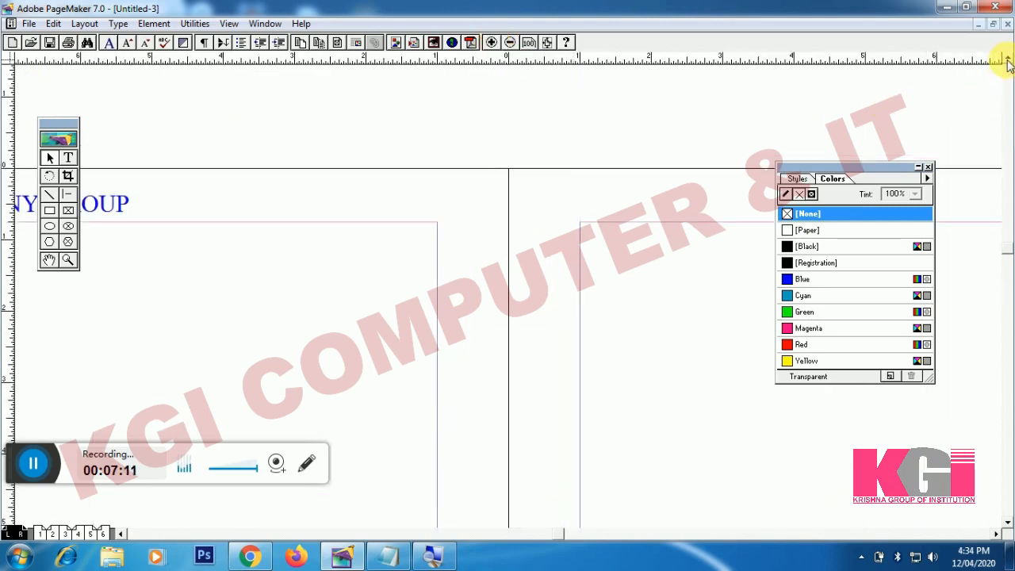
left_click(123, 534)
left_click(123, 534)
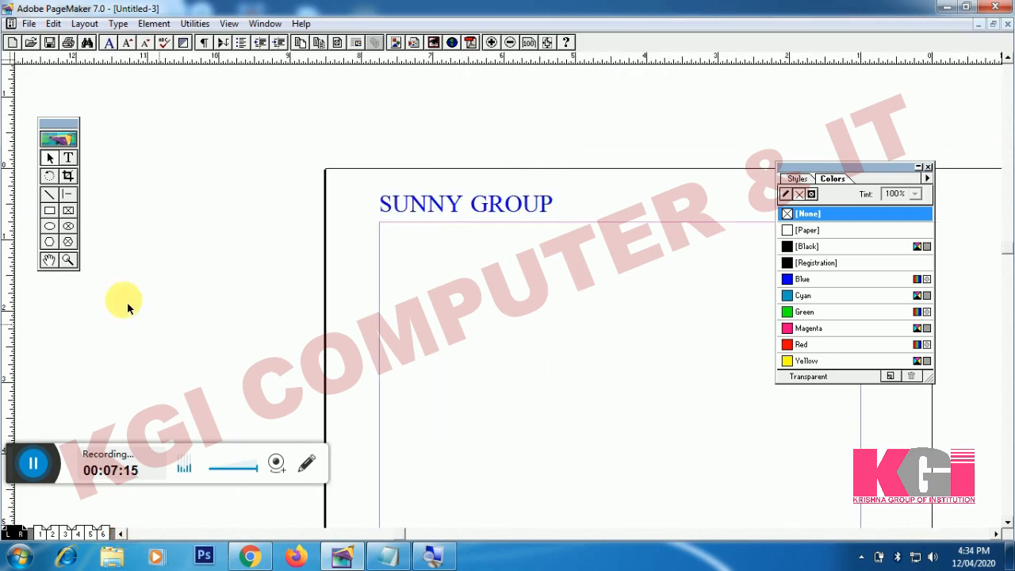
left_click(48, 196)
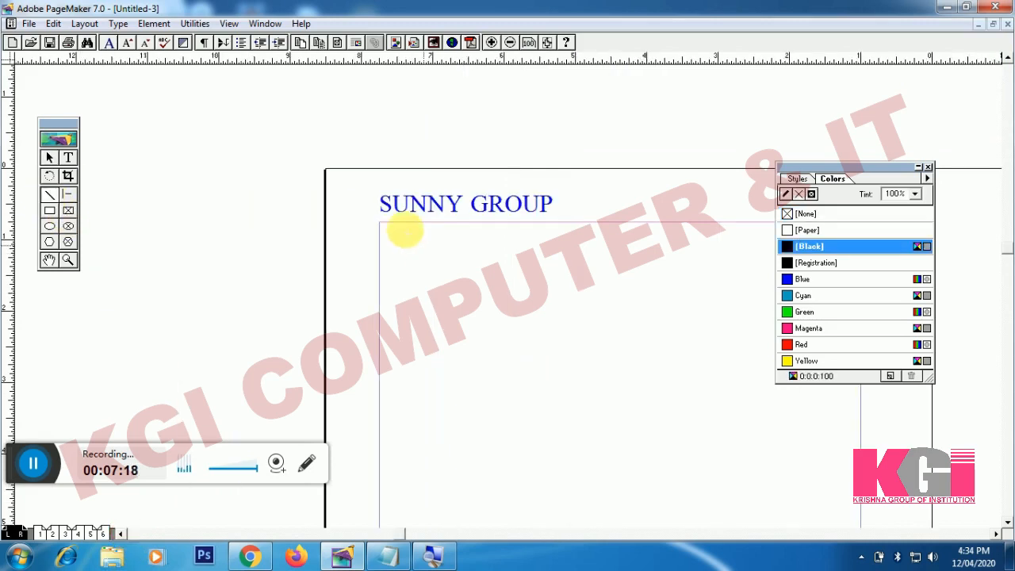
mouse_move(381, 216)
left_mouse_down()
mouse_move(549, 216)
mouse_move(600, 228)
left_mouse_up()
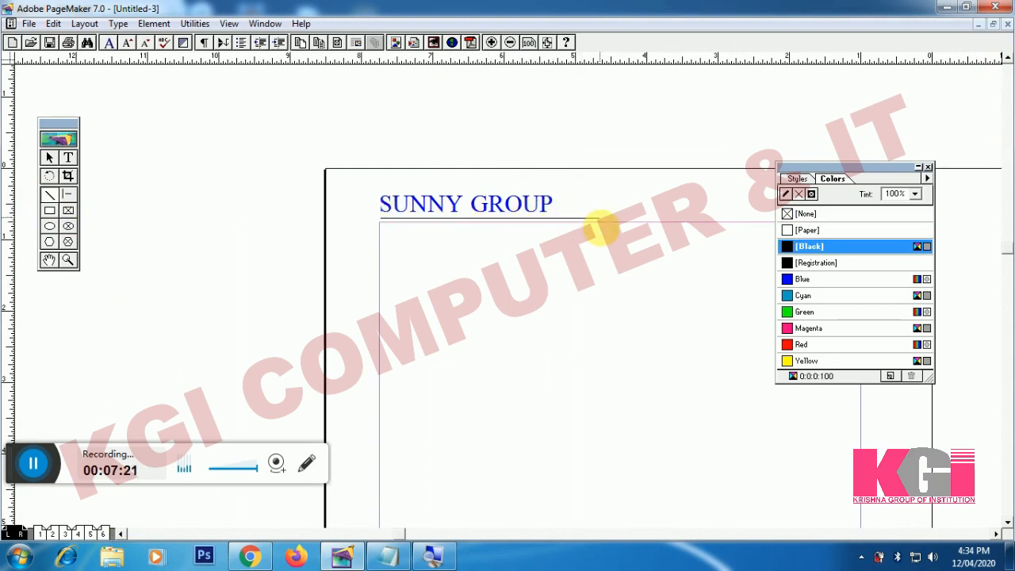
- Give the line under SUNNY GROUP a 5pt double stroke, thick above thin, and colour it Blue
left_click(135, 22)
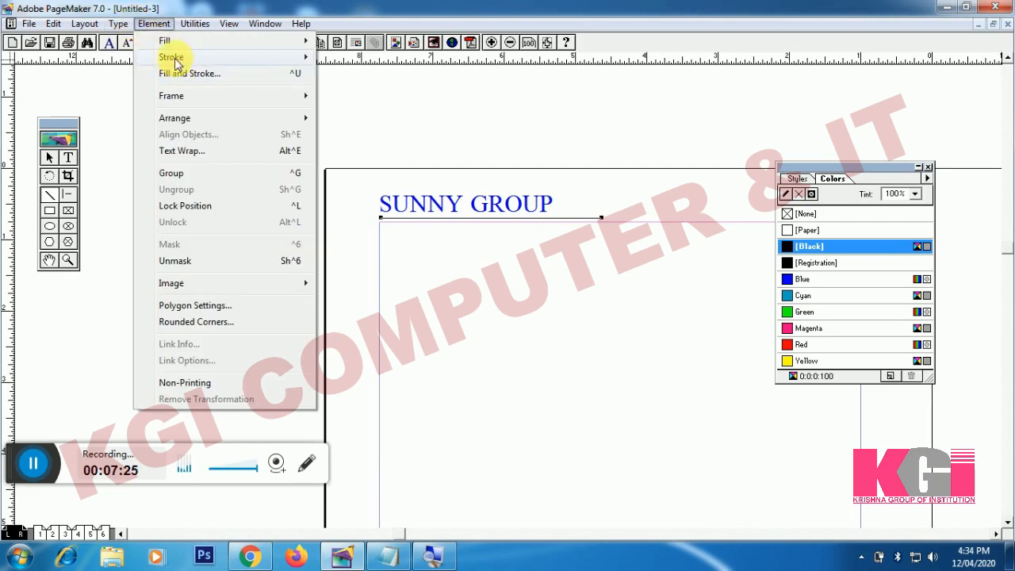
mouse_move(176, 61)
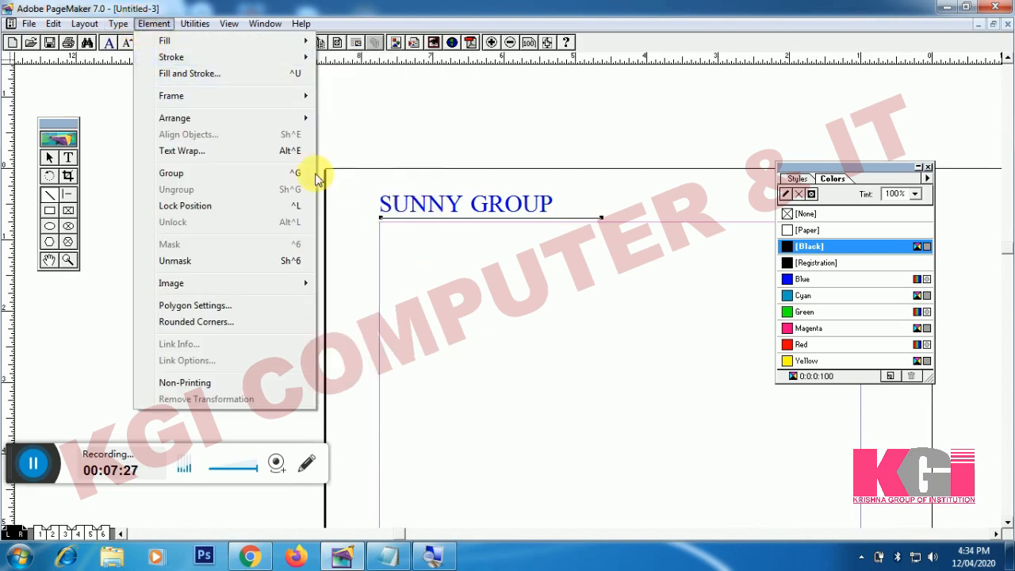
left_click(215, 61)
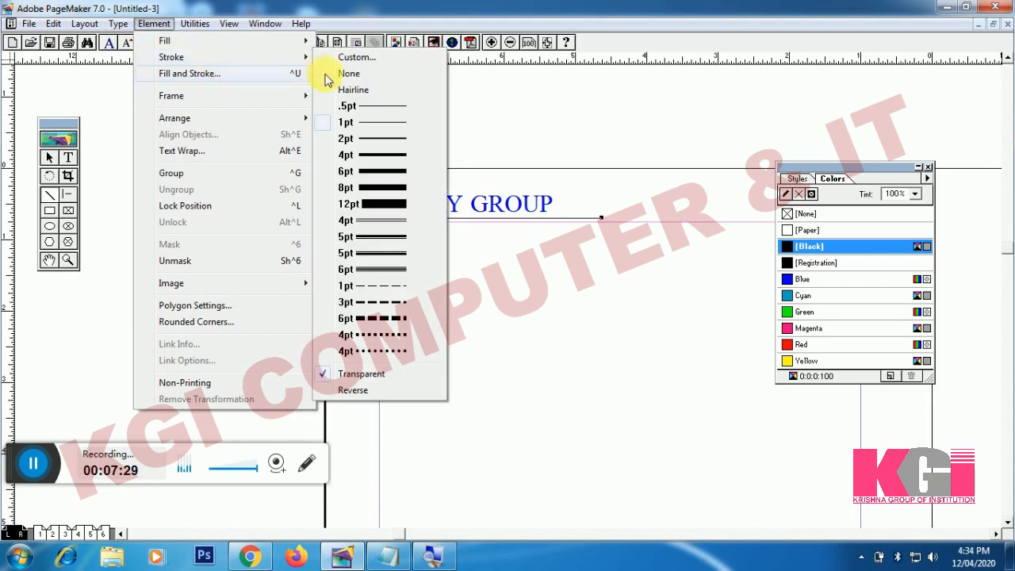
left_click(367, 242)
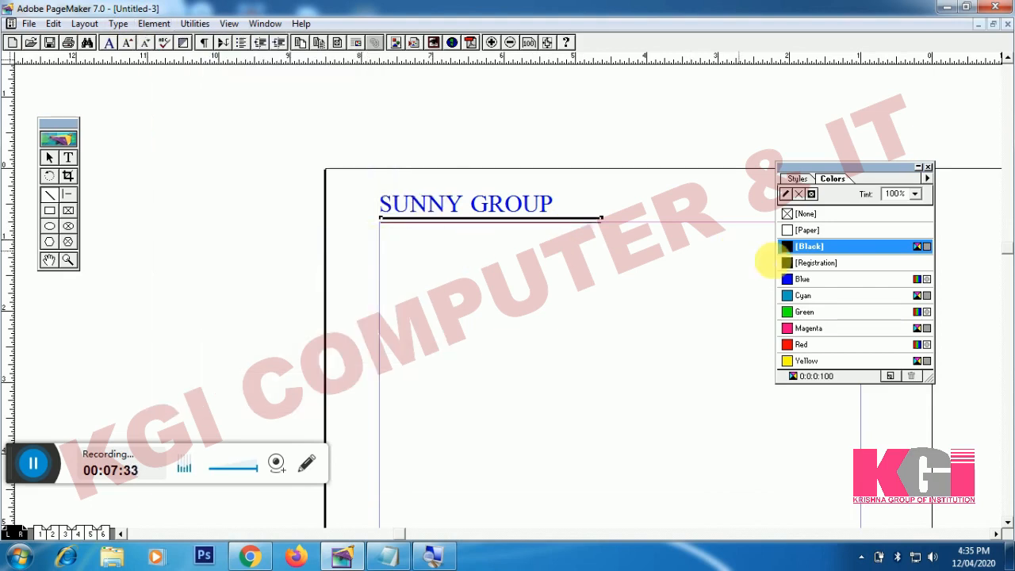
left_click(805, 279)
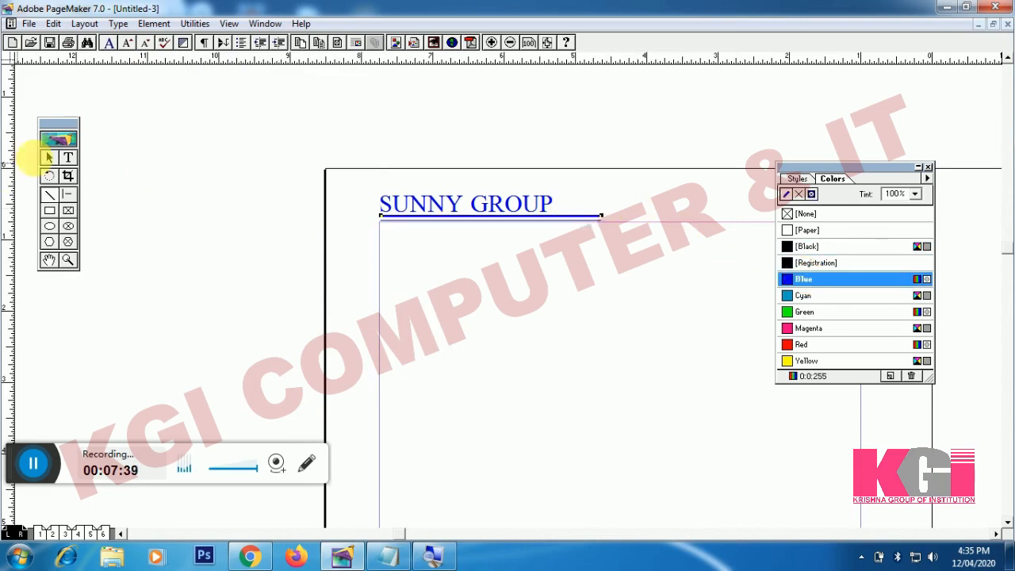
left_click(49, 157)
left_click(170, 176)
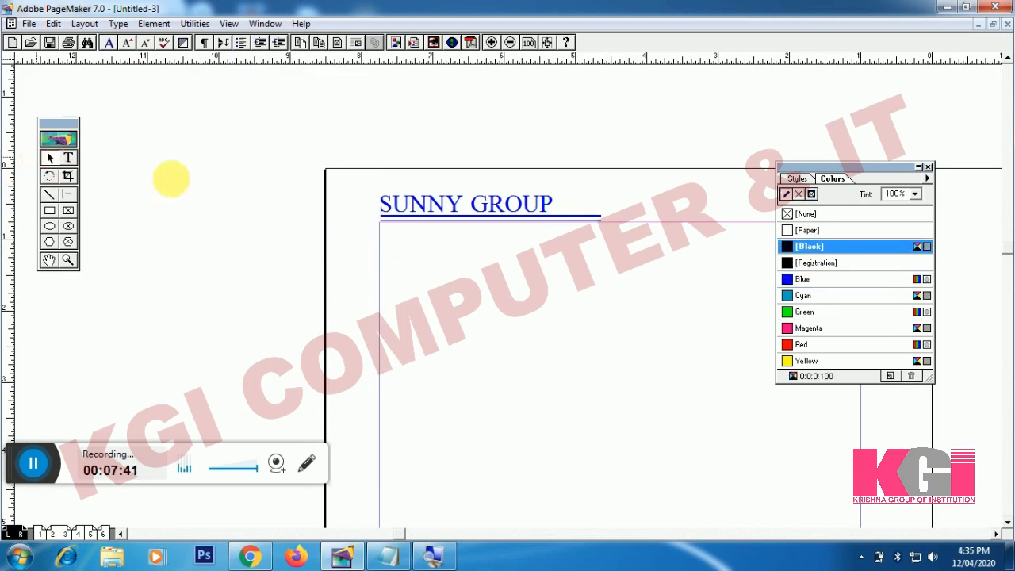
- Nudge the SUNNY GROUP text block slightly upward to leave a gap above the double line
left_click(479, 210)
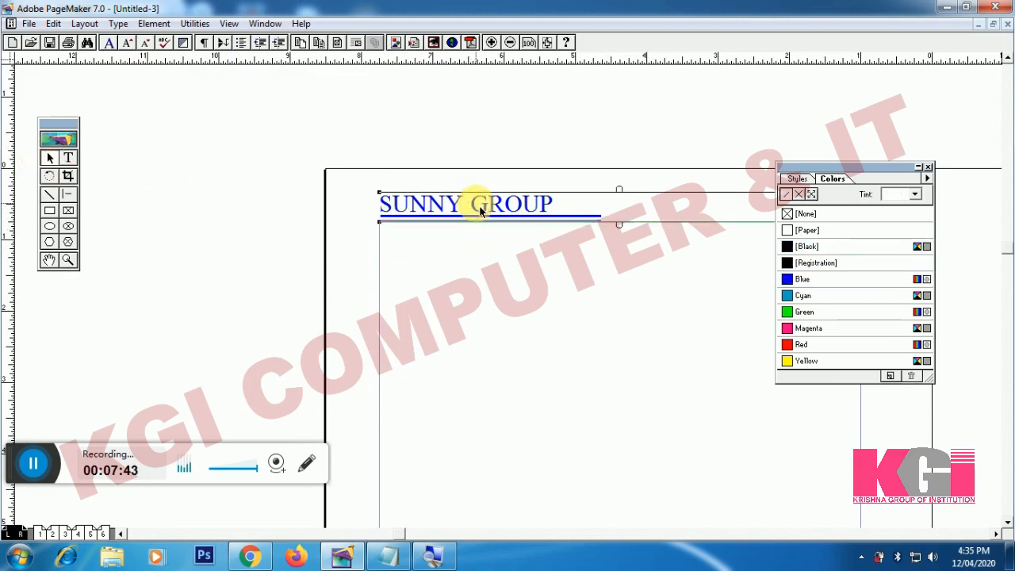
key("Up")
key("Up")
key("Up")
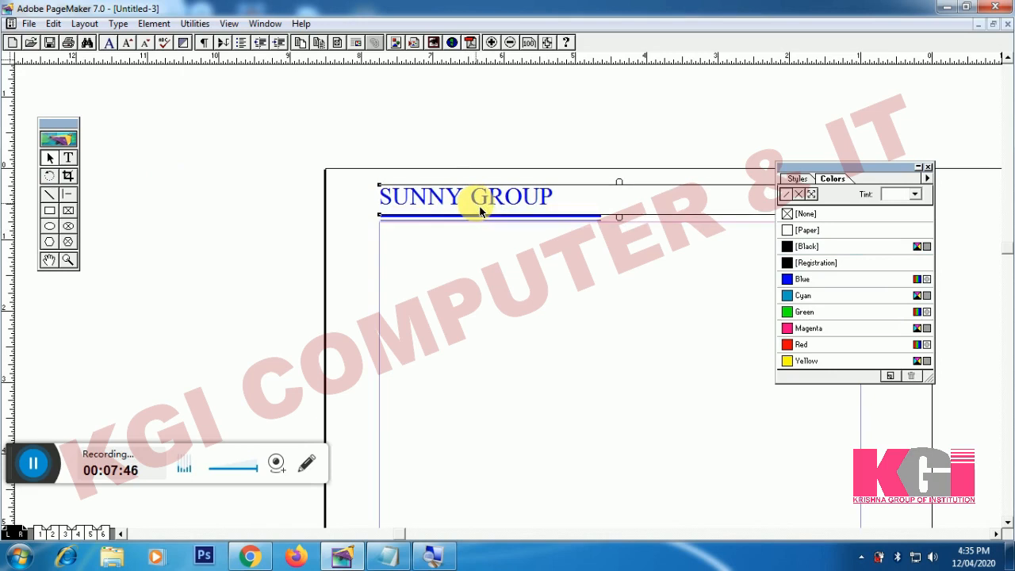
key("Up")
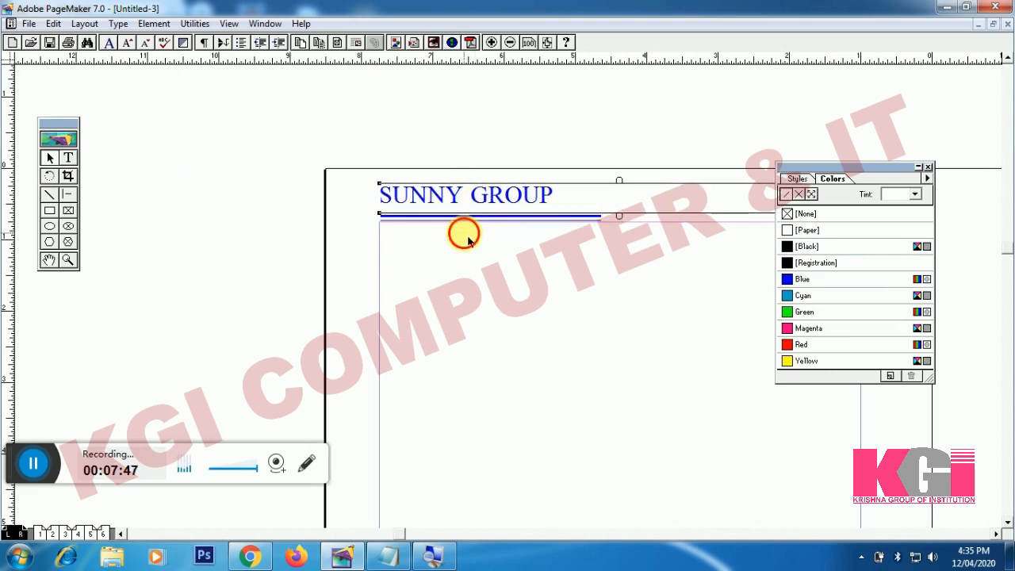
left_click(468, 239)
- Nudge the blue double line slightly upward, clear of the top margin guide
left_click(464, 220)
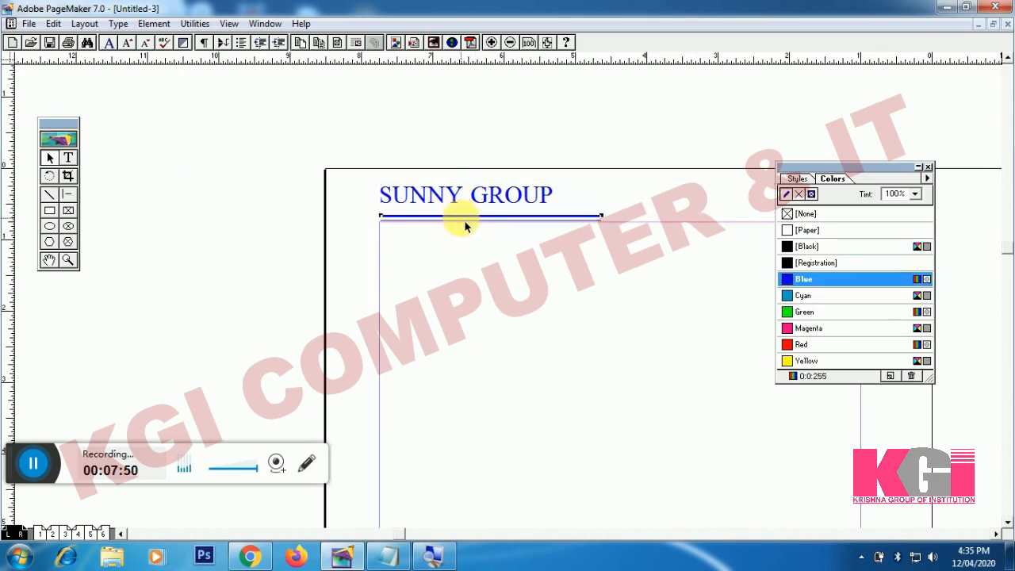
key("Up")
key("Up")
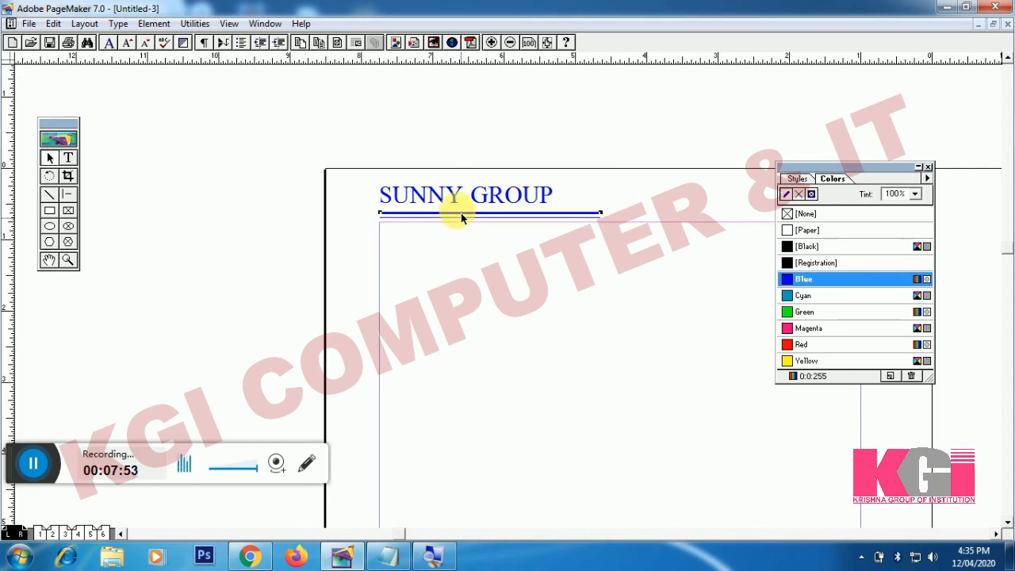
- Copy the SUNNY GROUP text and its double line to the right master, aligned with its left margin above the top guide
left_click(459, 203, "shift")
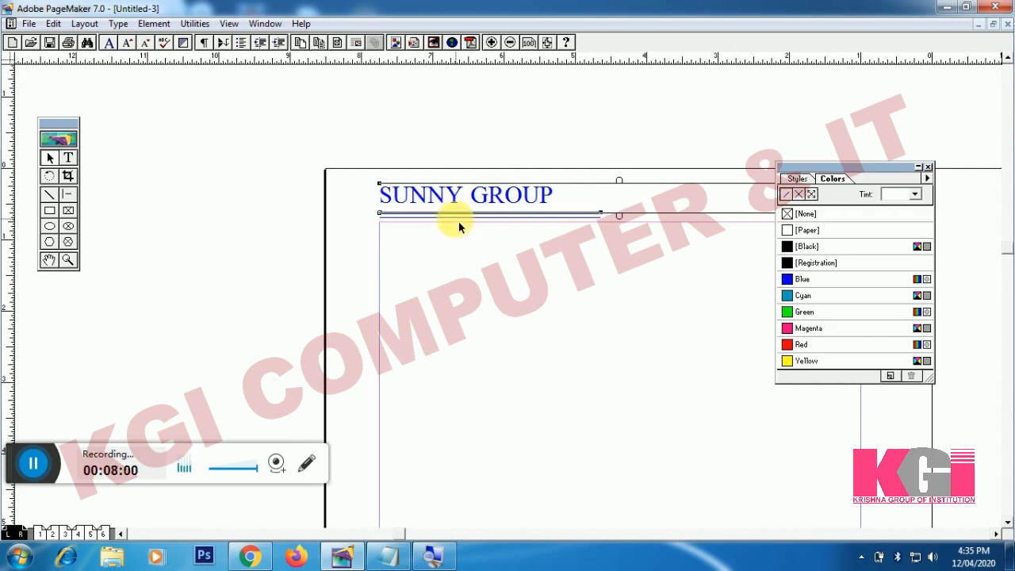
left_click(52, 262)
left_click_drag(585, 333, 340, 336)
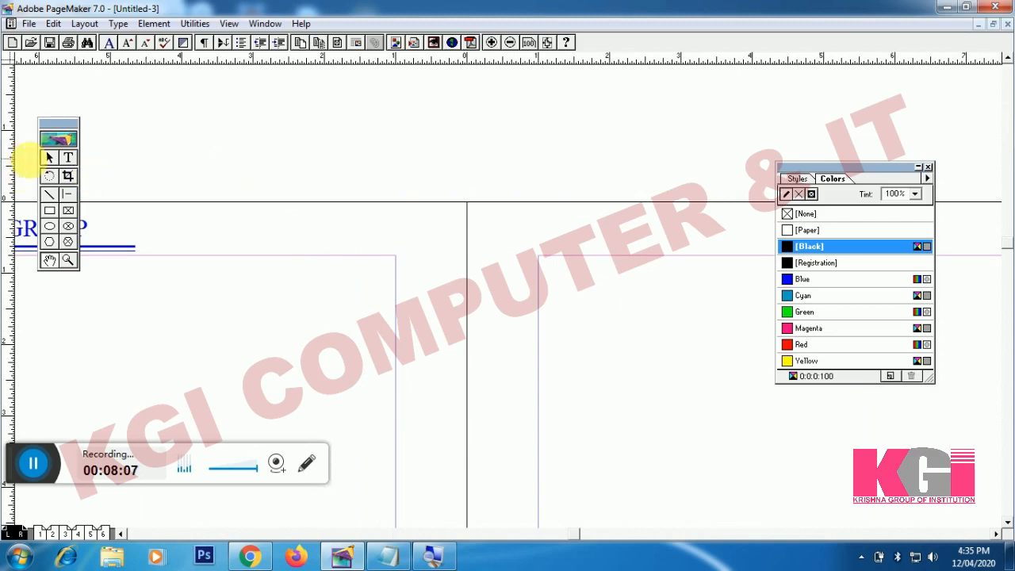
left_click(49, 160)
left_click(147, 229)
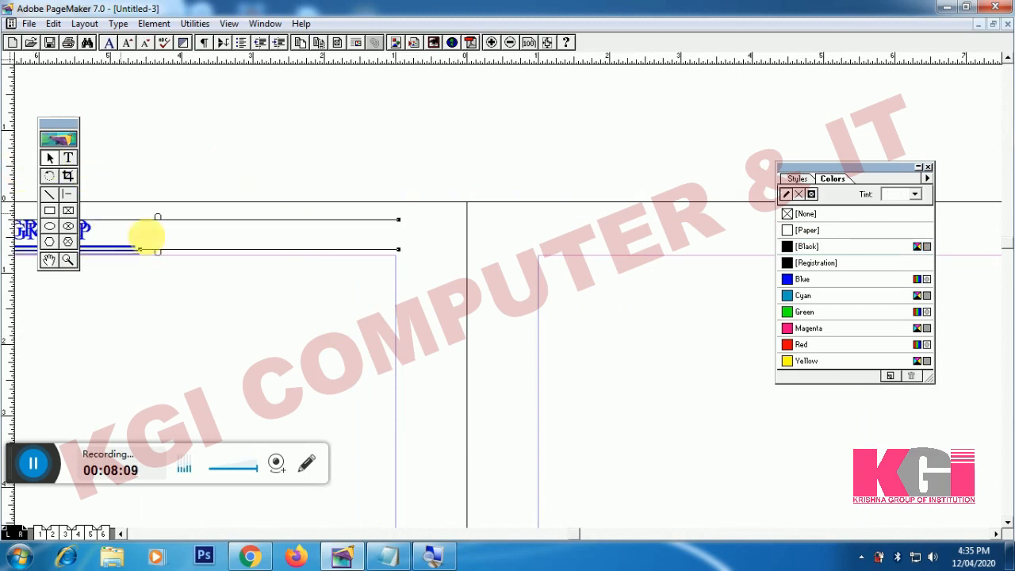
left_click_drag(118, 243, 737, 246)
left_click(664, 304)
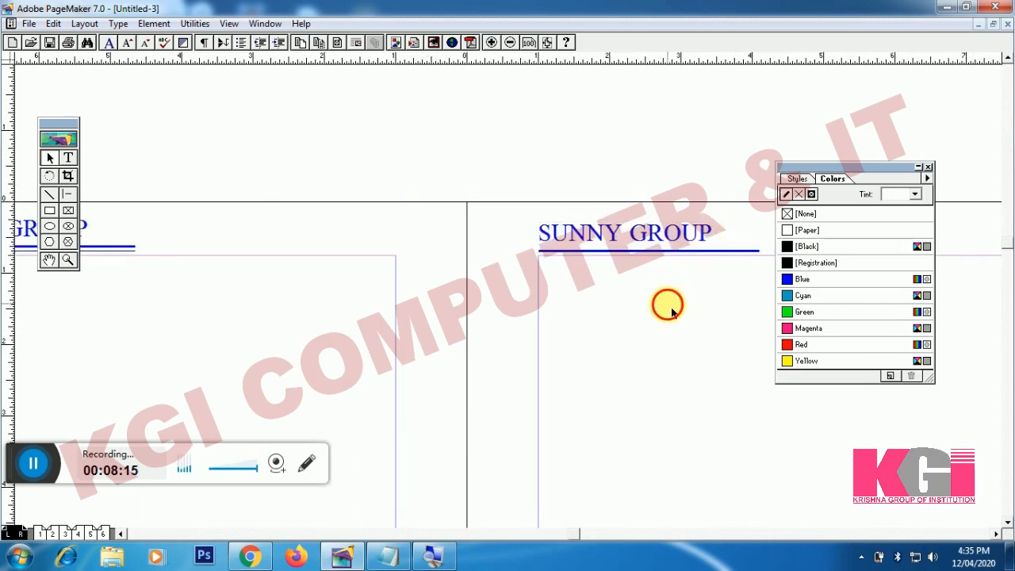
- Nudge the right master's SUNNY GROUP text and double line slightly upward together, clear of the top margin guide
left_click(655, 249)
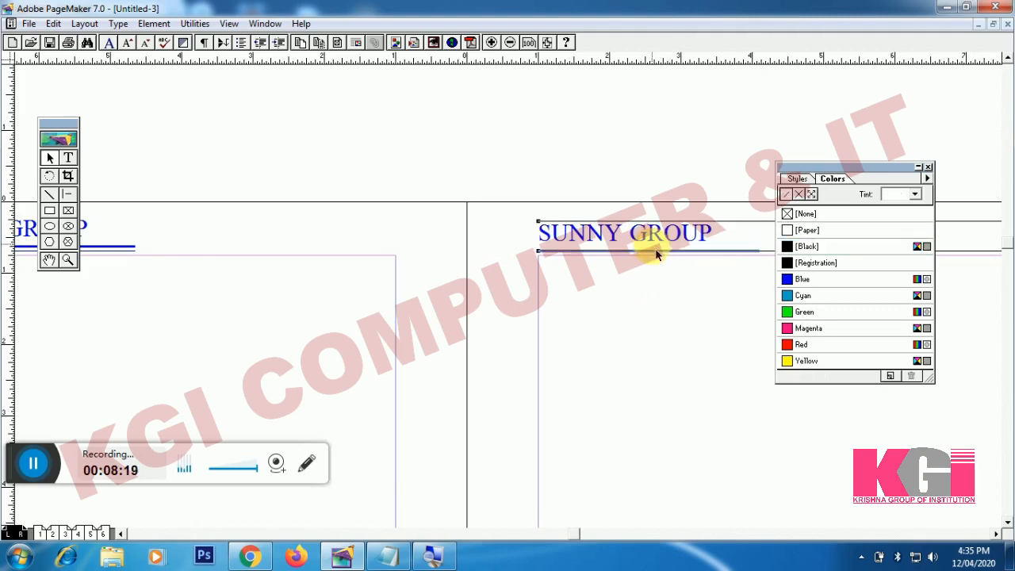
left_click(655, 255, "shift")
key("Up")
key("Up")
key("Up")
key("Up")
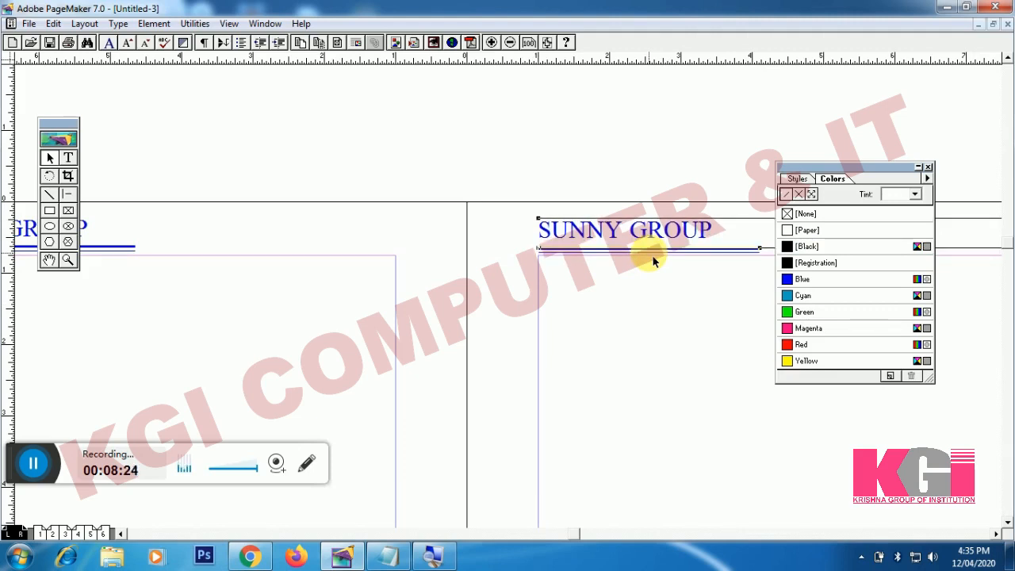
left_click(643, 295)
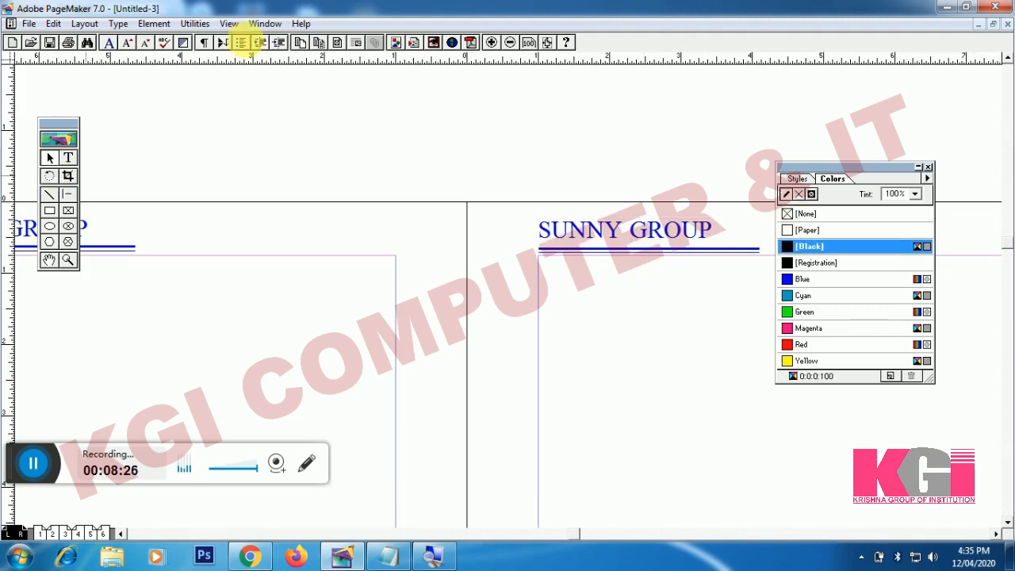
- Add the text FOOTER CONTENT below the left master's bottom margin, near its right margin, and colour it Red
left_click(546, 42)
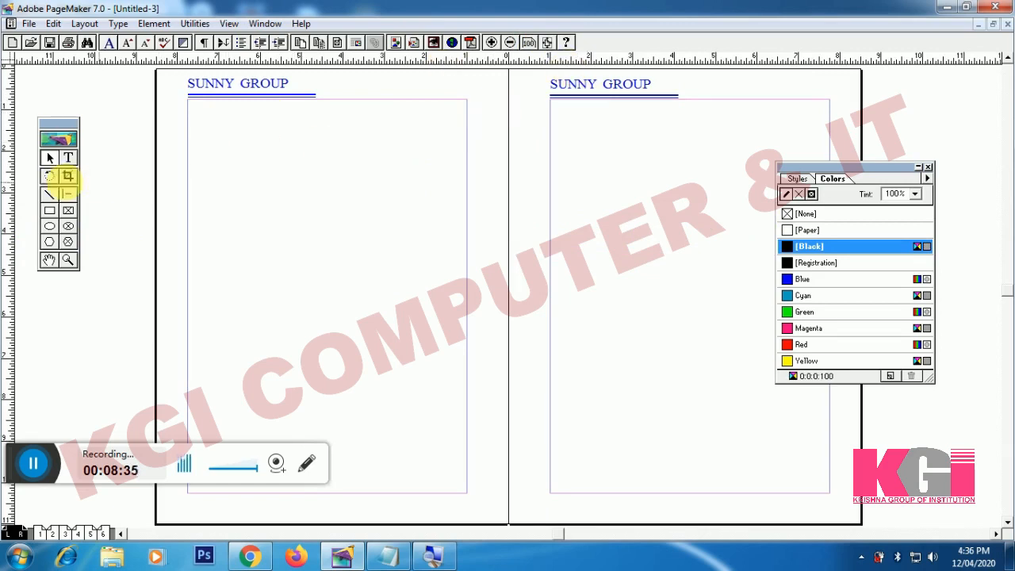
left_click(68, 159)
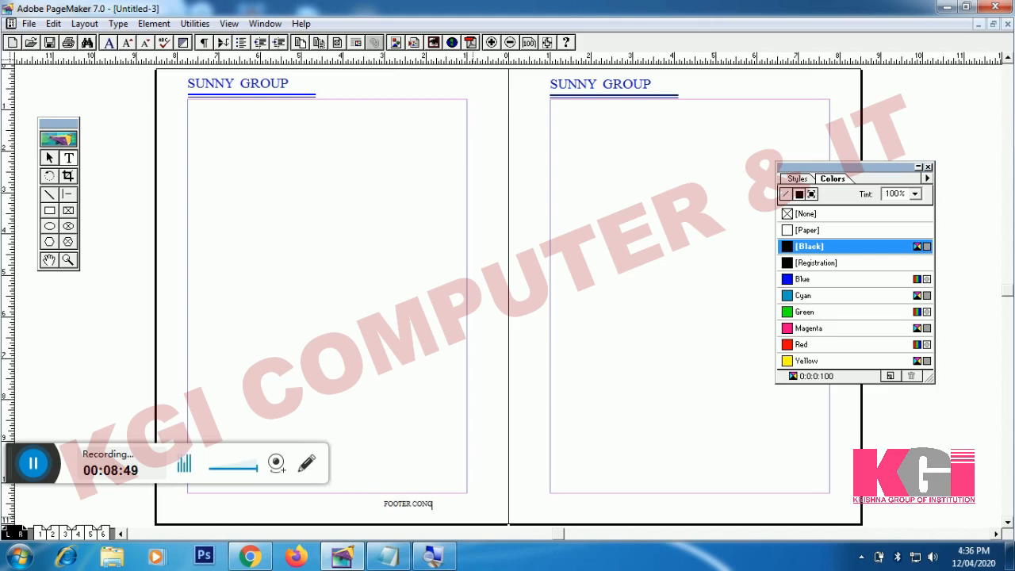
left_click(458, 517)
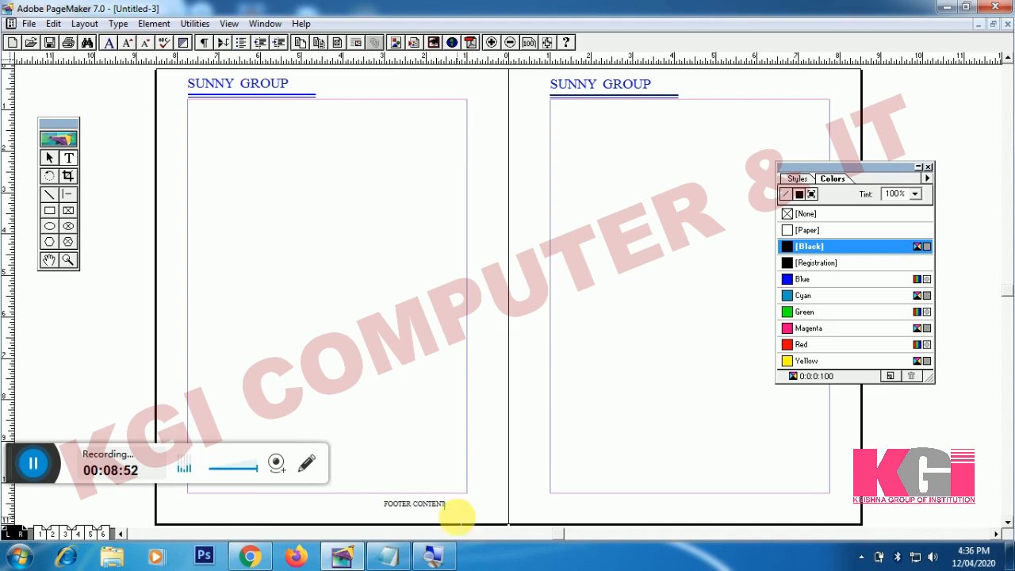
triple_click(456, 516)
key("ctrl+c")
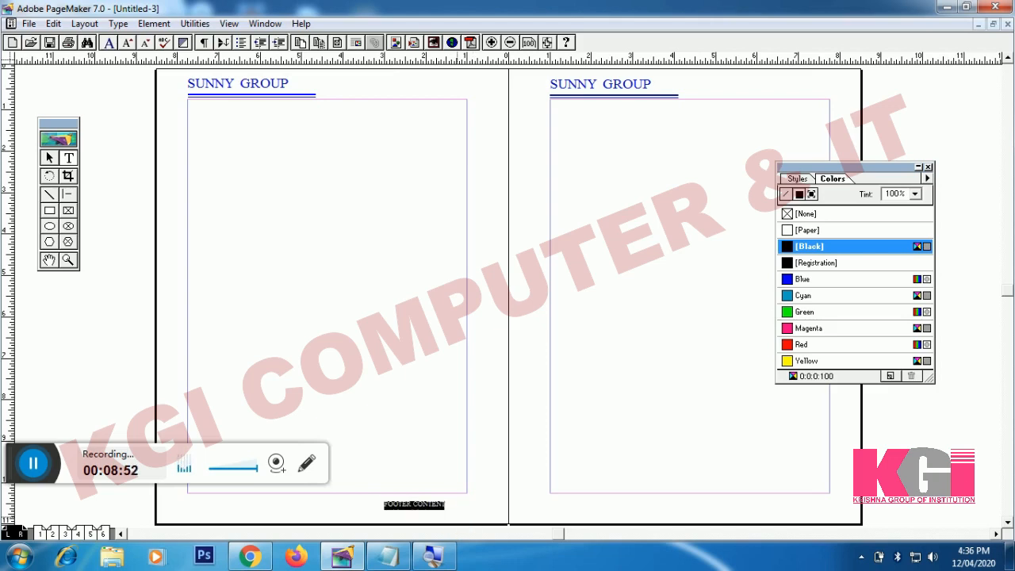
left_click(825, 345)
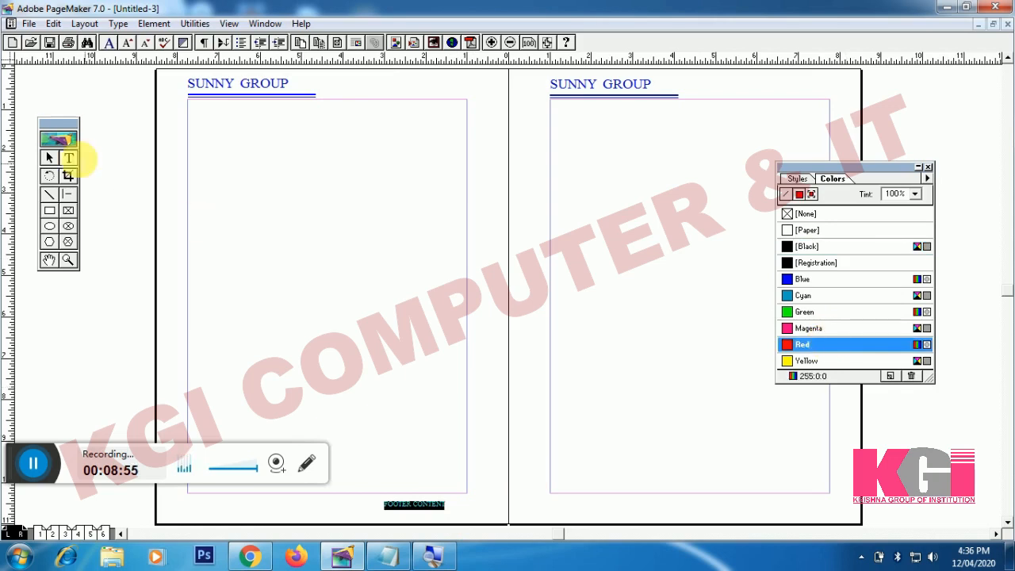
- Copy the red FOOTER CONTENT text block to the matching place below the right master's bottom margin
left_click(50, 158)
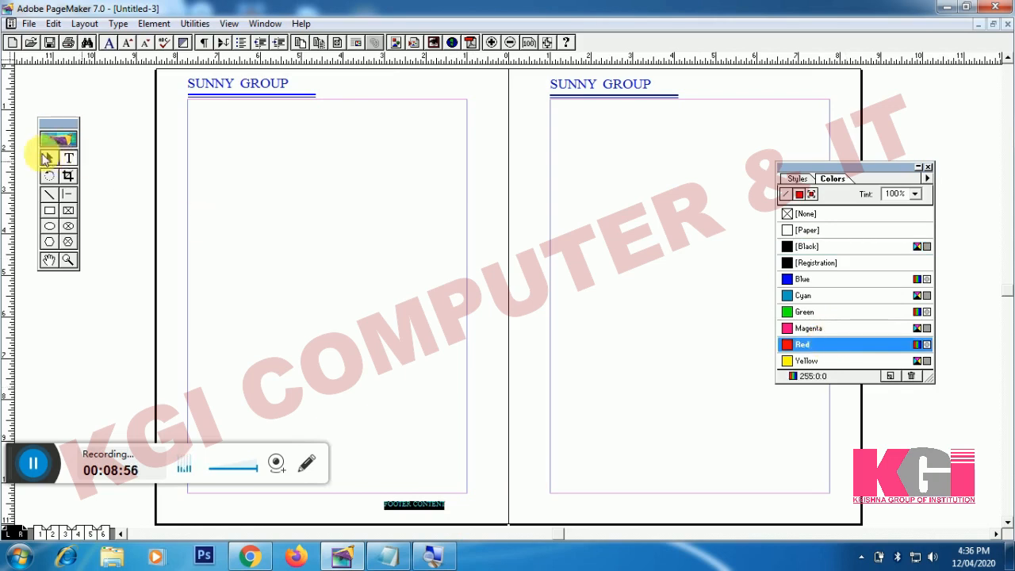
left_click(435, 512)
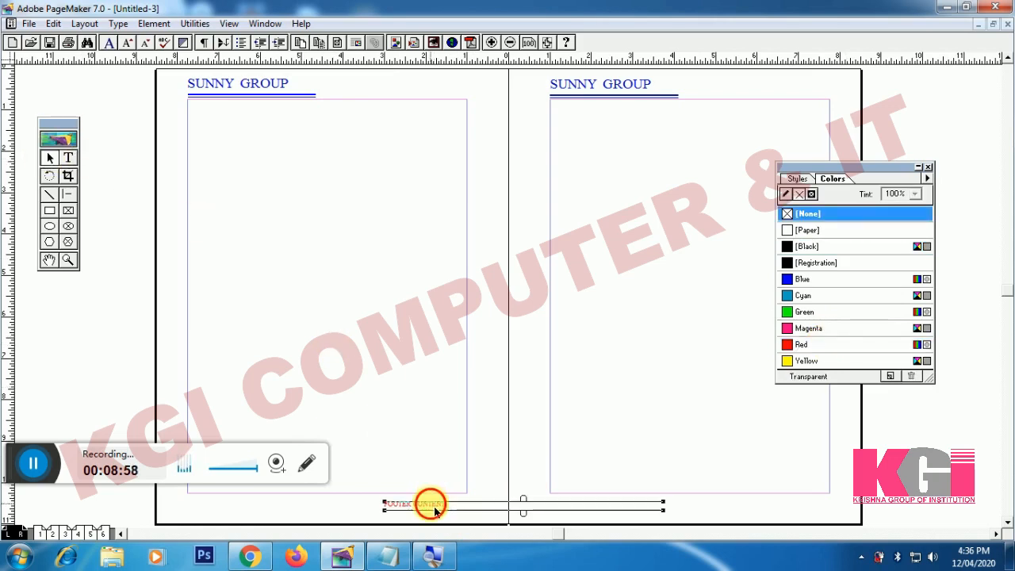
left_click(821, 521)
key("ctrl+v")
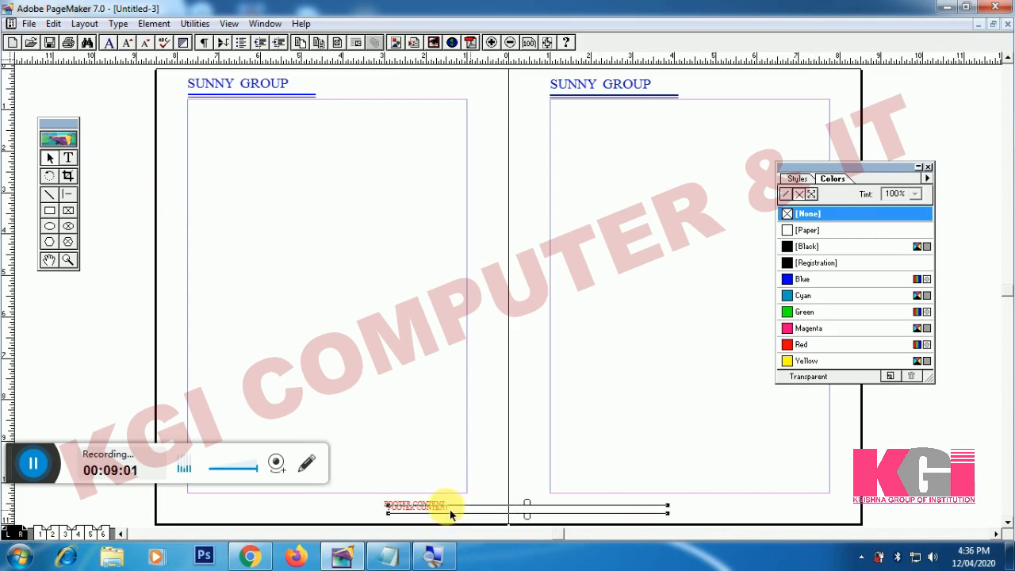
left_click_drag(442, 511, 835, 428)
left_click(842, 494)
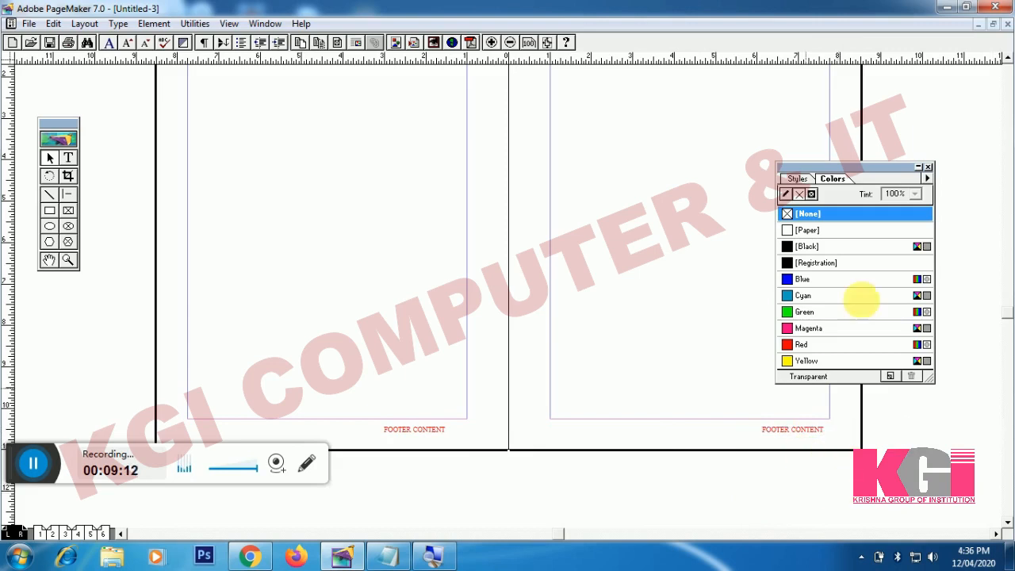
- Check the header and footer on both masters and on document pages 1 to 6
left_click(546, 42)
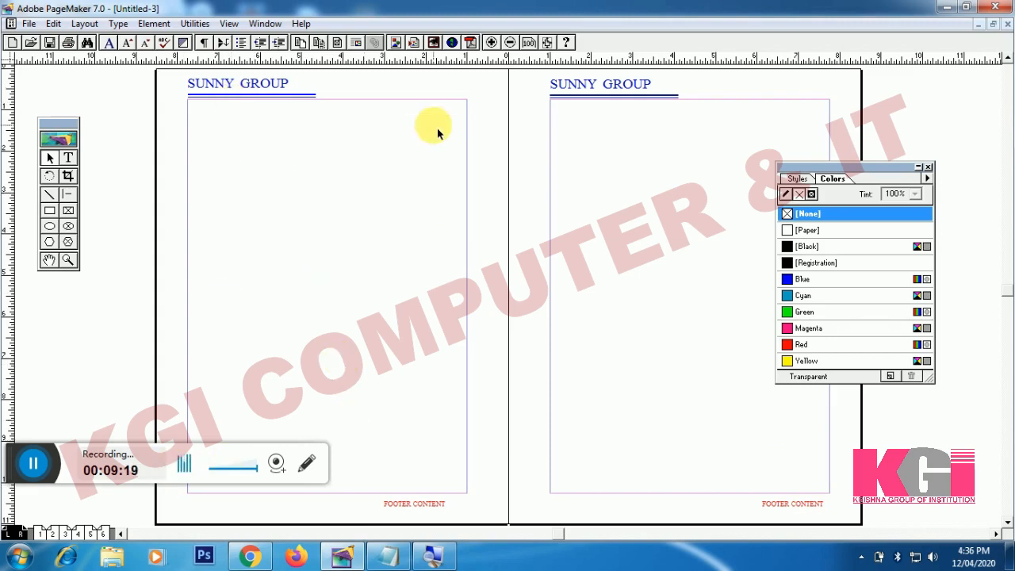
left_click(41, 534)
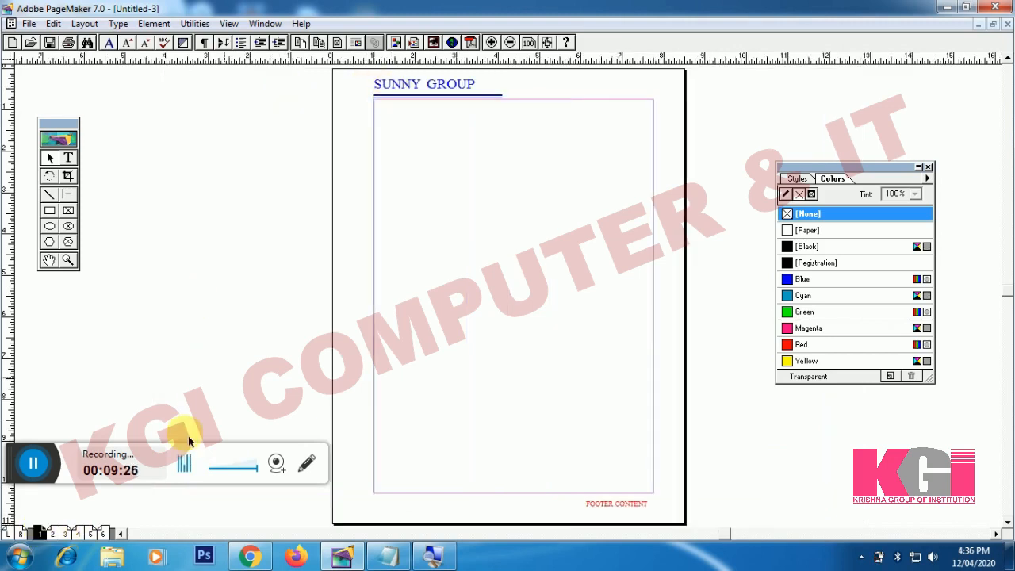
left_click(52, 533)
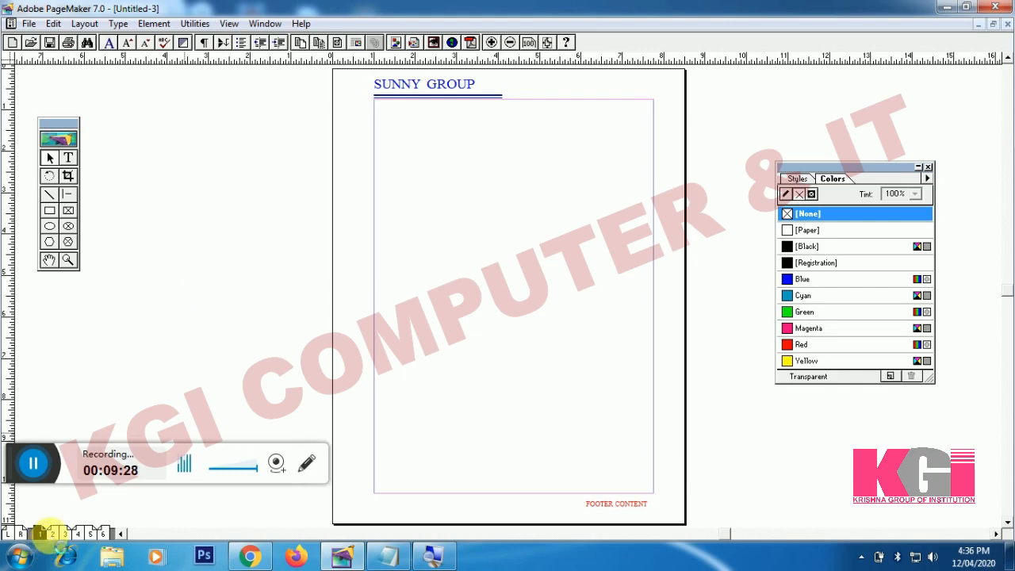
left_click(82, 534)
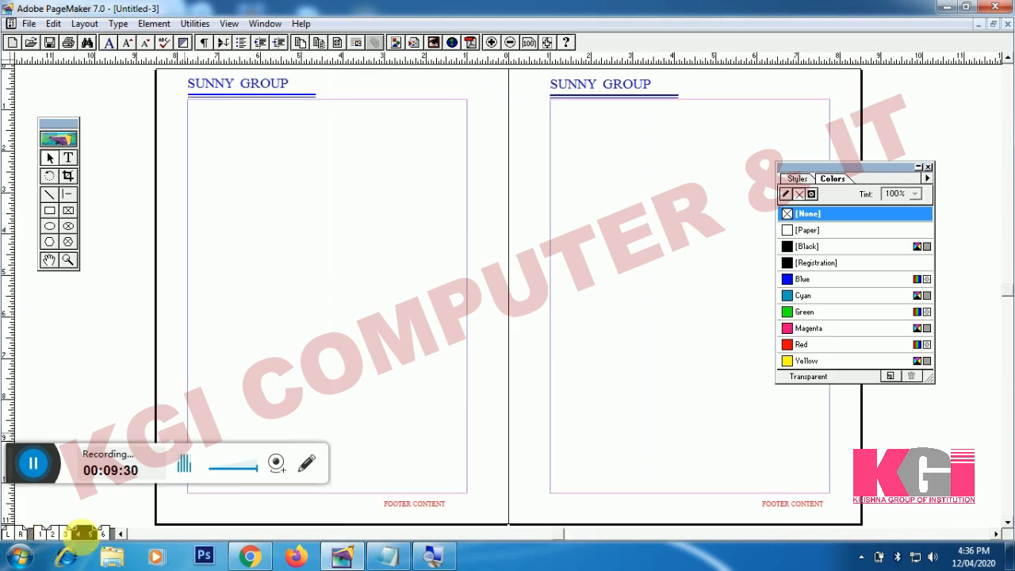
left_click(101, 534)
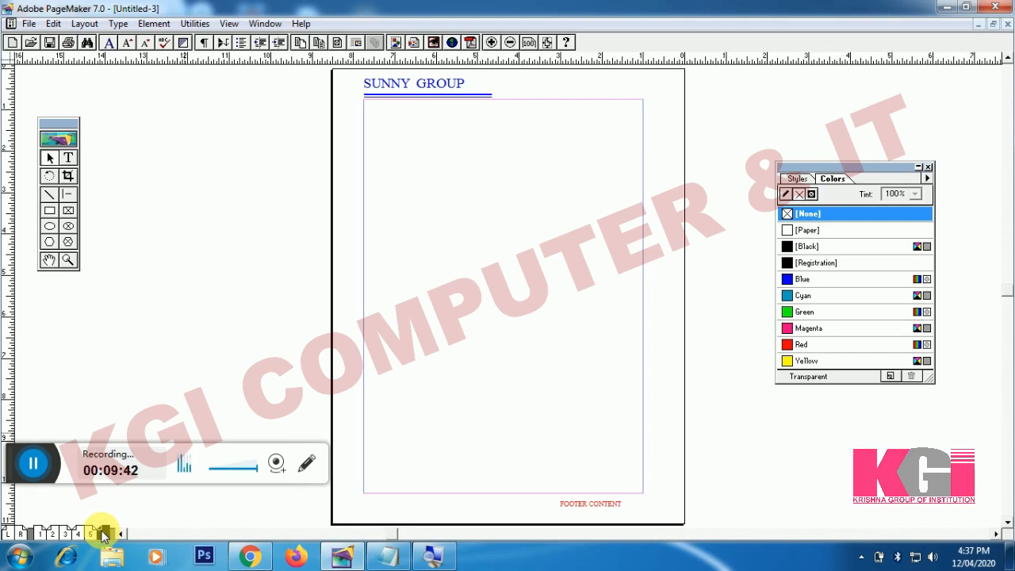
- Switch to the Notepad notes and highlight the Page Number topic and its shortcut
left_click(388, 557)
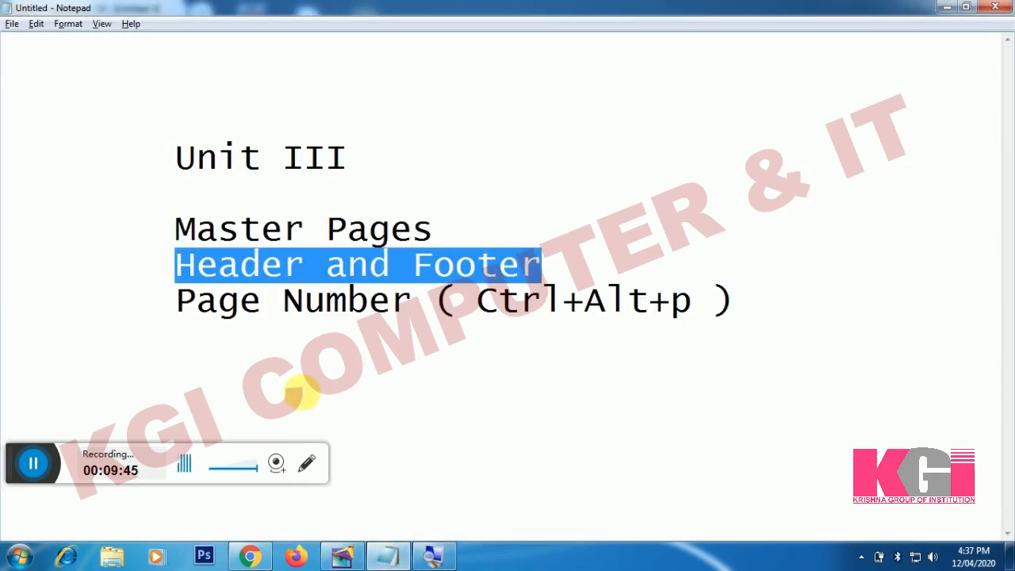
left_click_drag(173, 305, 418, 308)
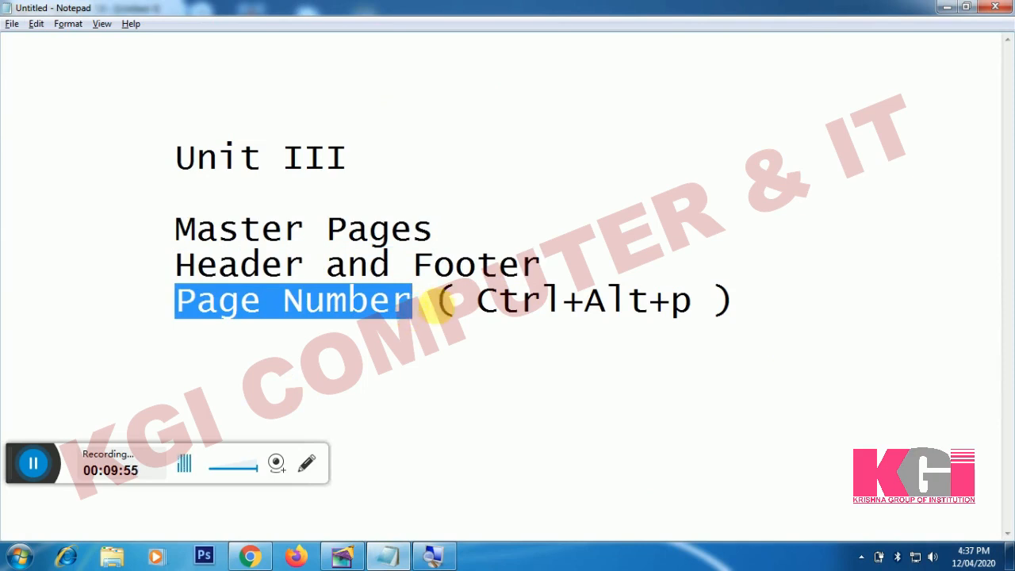
left_click(484, 298)
left_click_drag(487, 292, 692, 309)
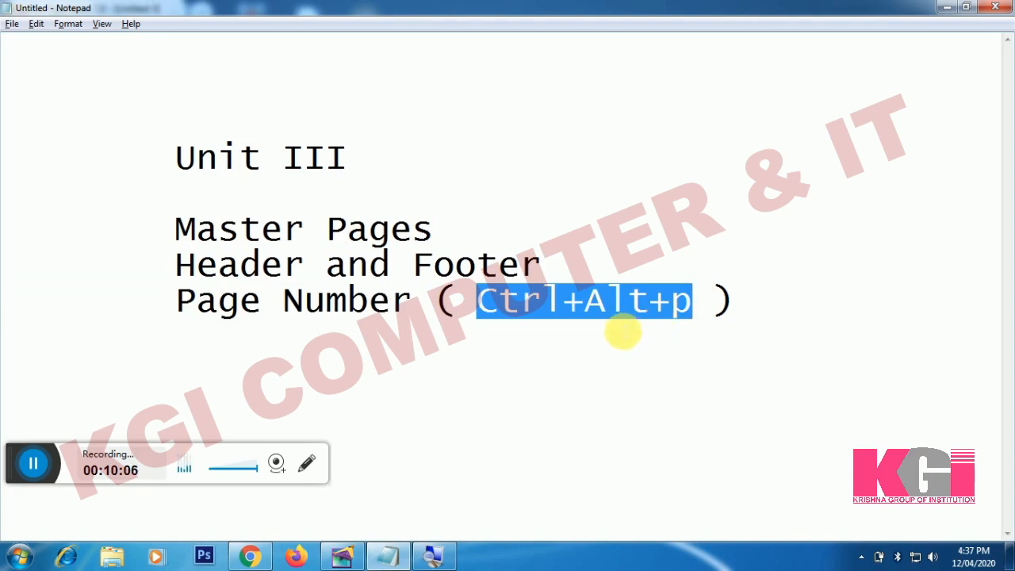
- Switch back to PageMaker and insert an automatic page number marker below the left master's bottom margin, near its left margin
left_click(346, 553)
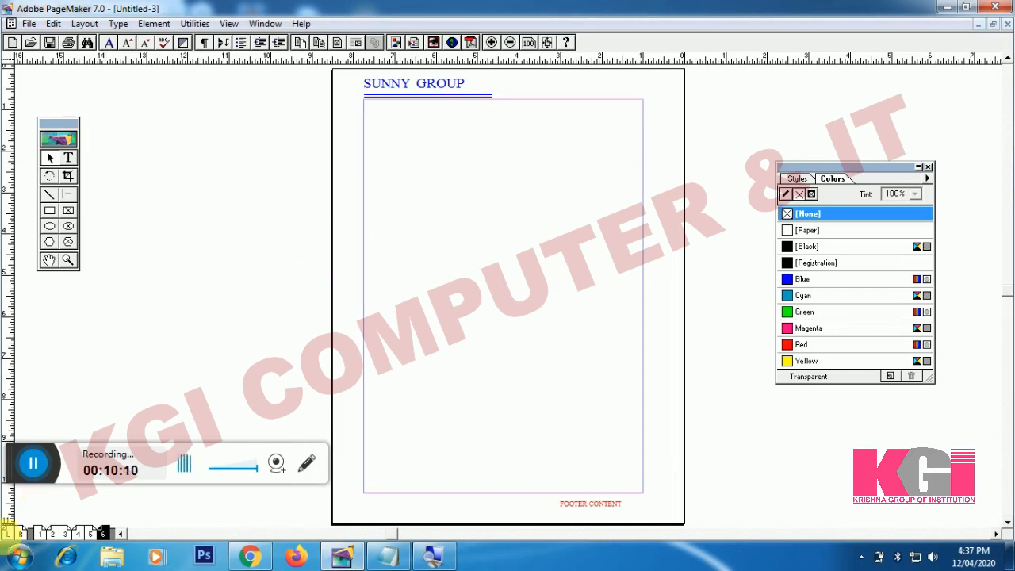
left_click(11, 533)
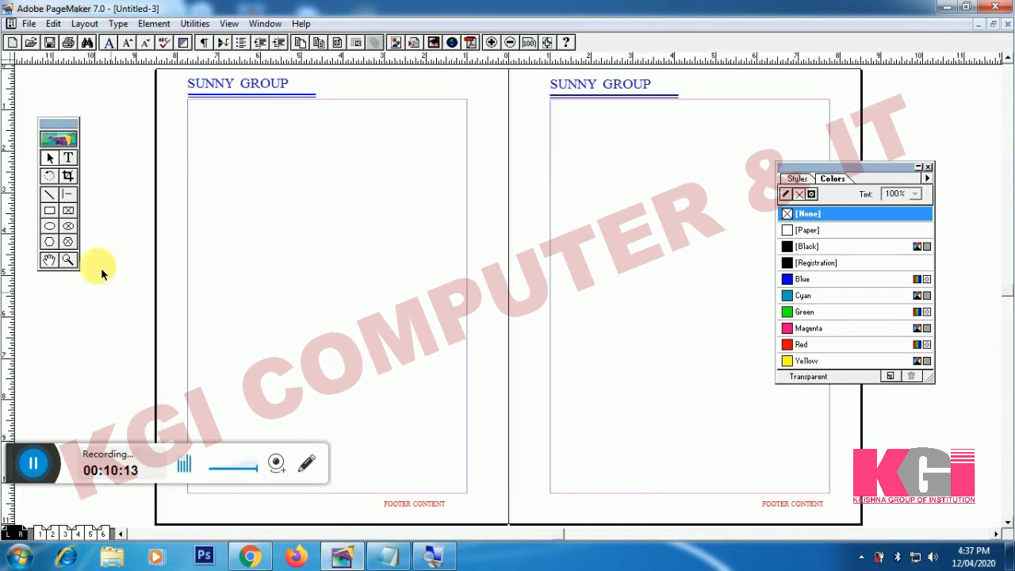
left_click(68, 260)
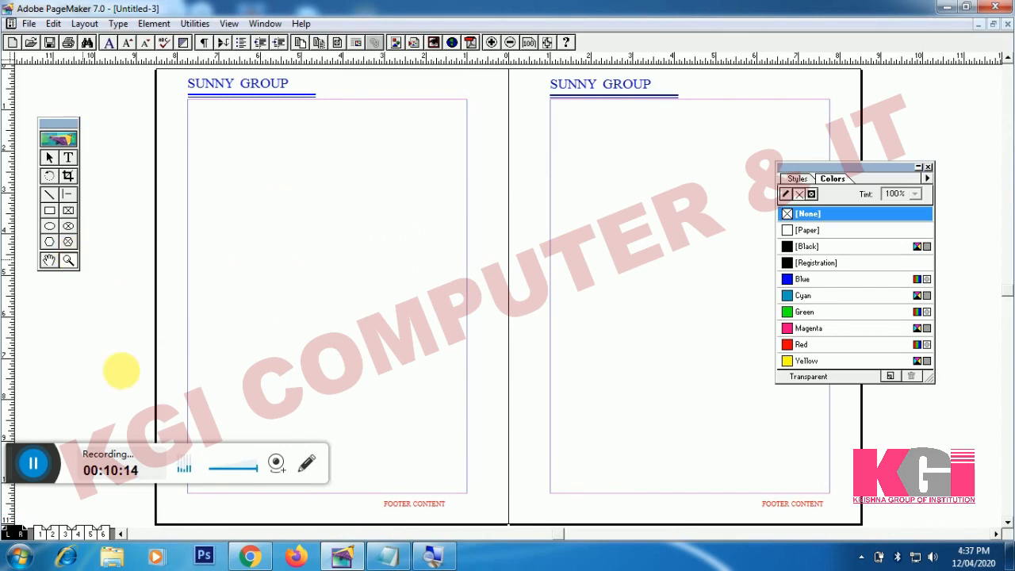
left_click(214, 514)
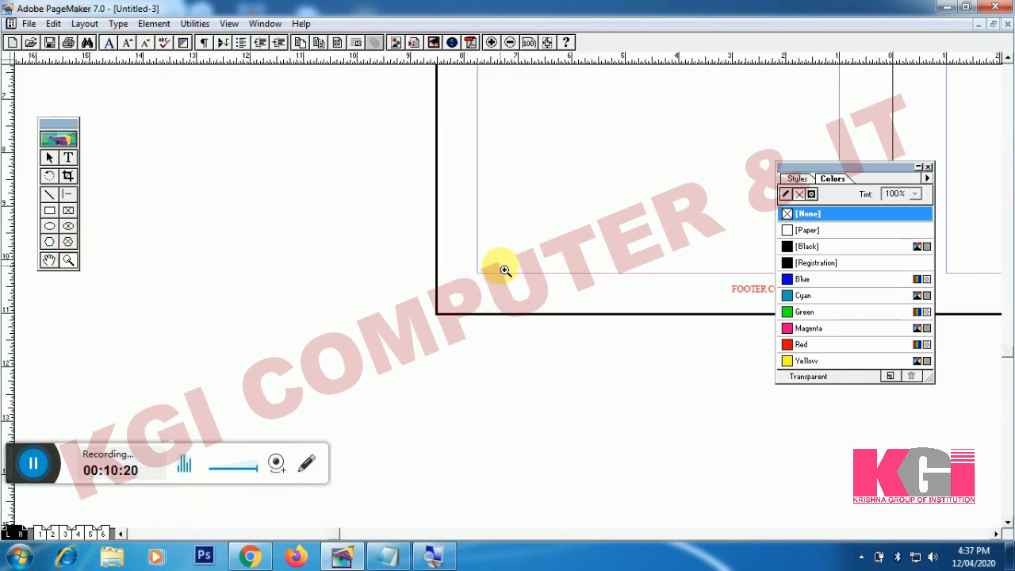
left_click(996, 535)
left_click(996, 535)
left_click(996, 535)
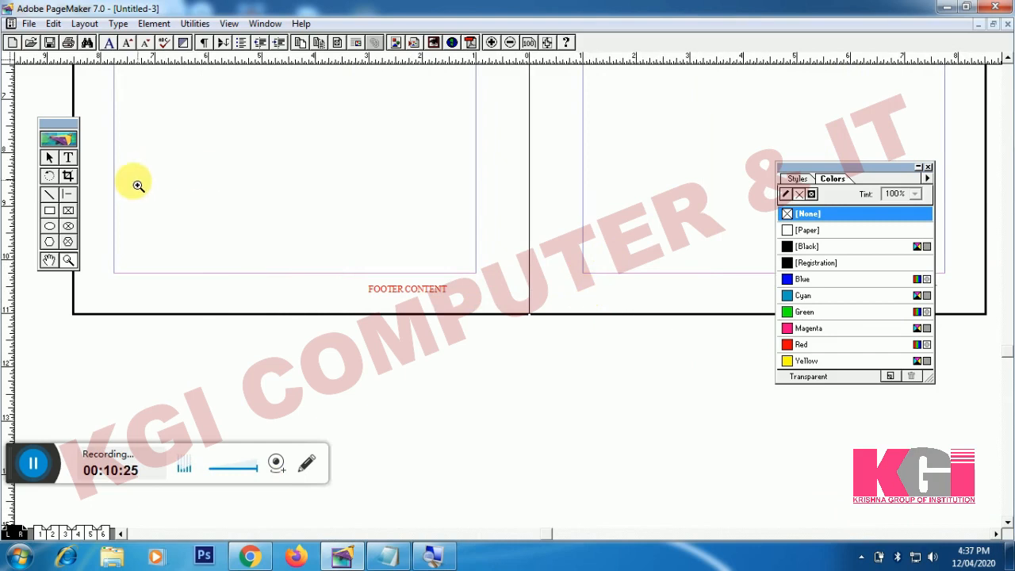
left_click(68, 157)
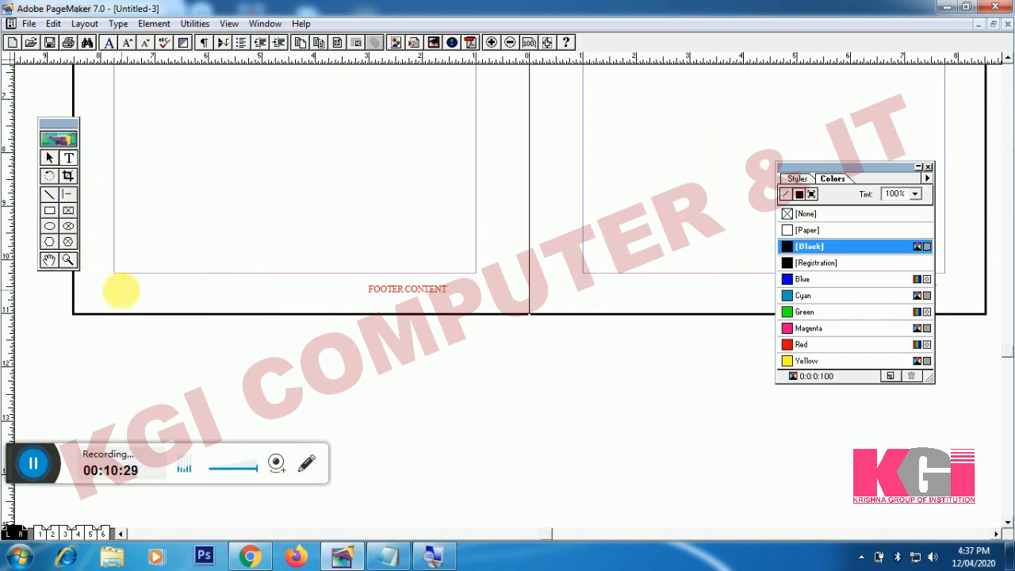
left_click(121, 290)
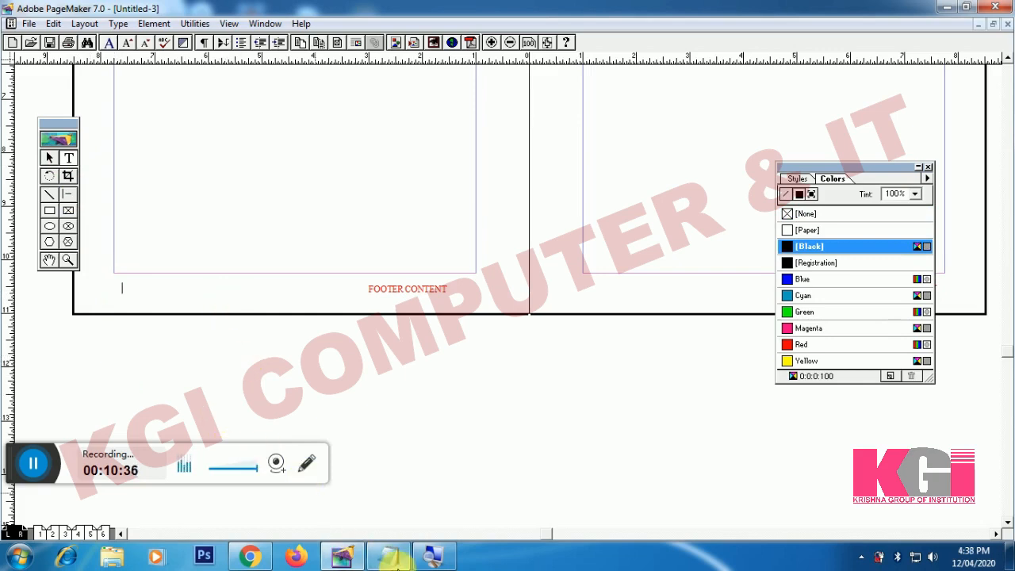
left_click(391, 558)
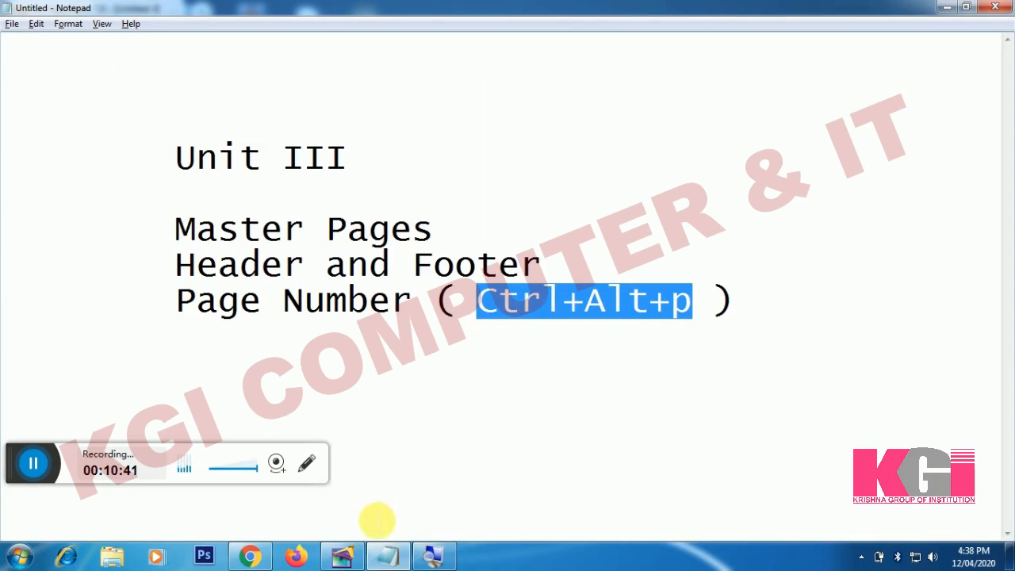
left_click(357, 555)
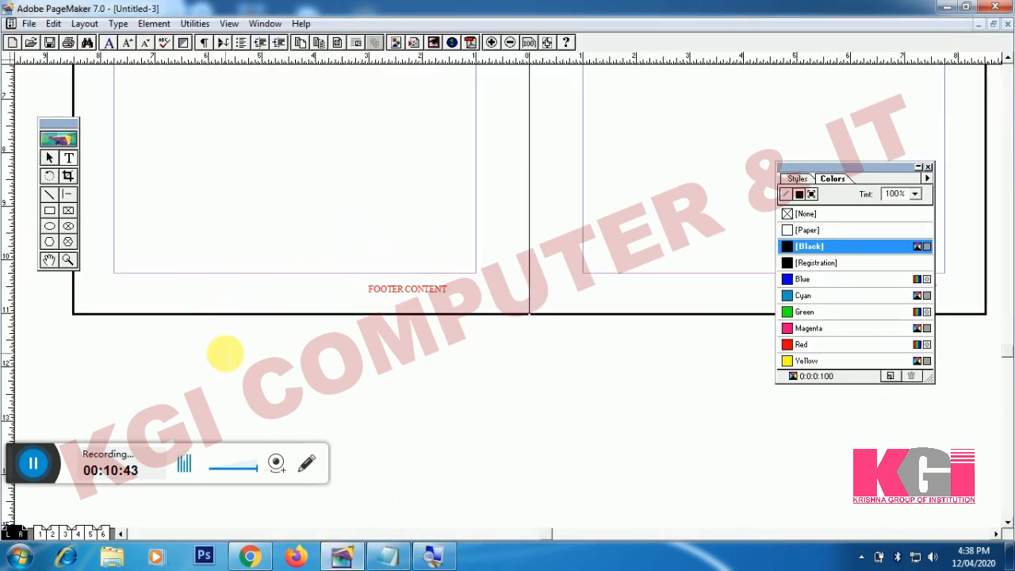
left_click(127, 292)
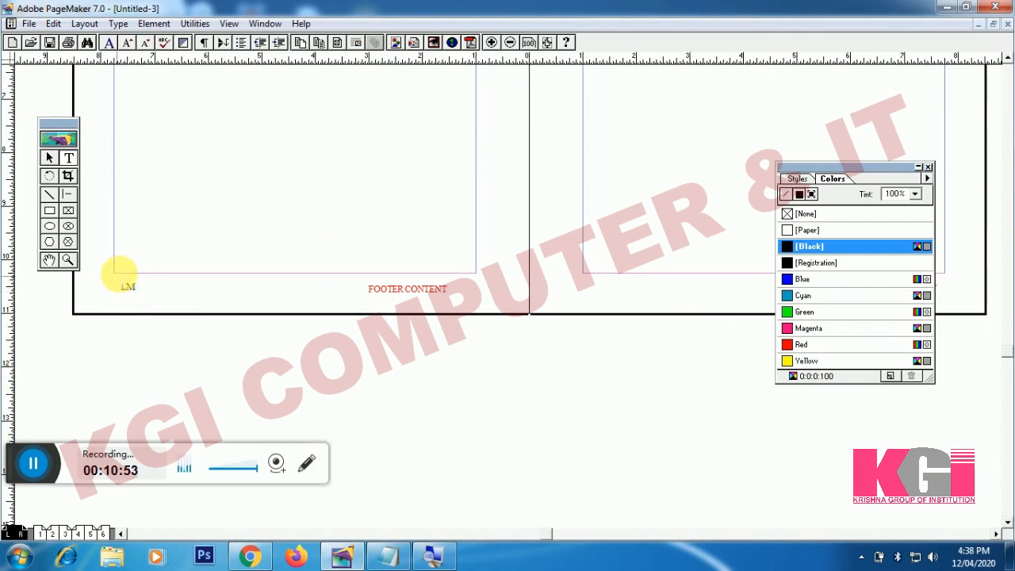
left_click(70, 262)
left_click(131, 285)
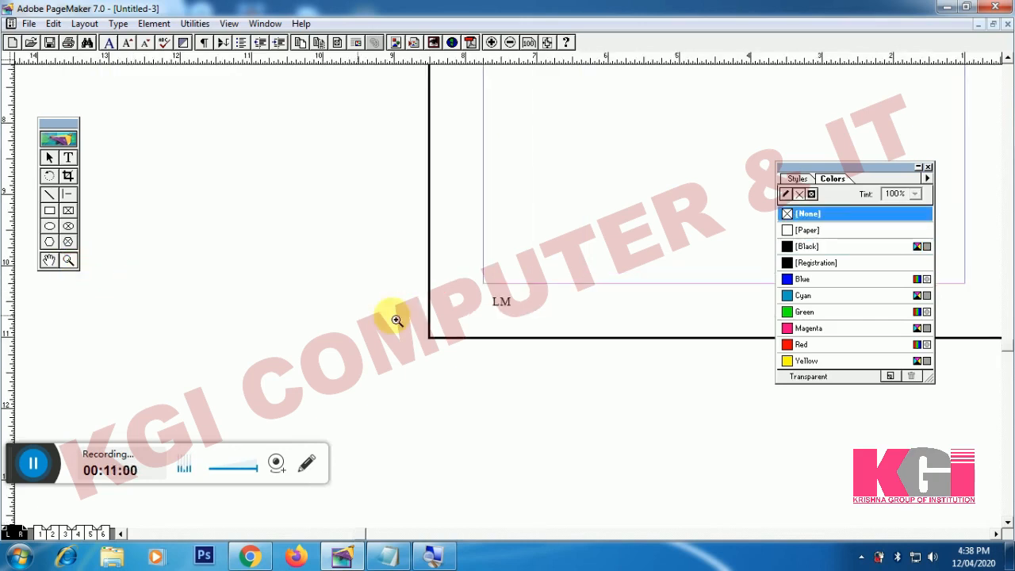
- Insert an automatic page number marker on the right master, just above its bottom margin and starting at its left margin
left_click(506, 304)
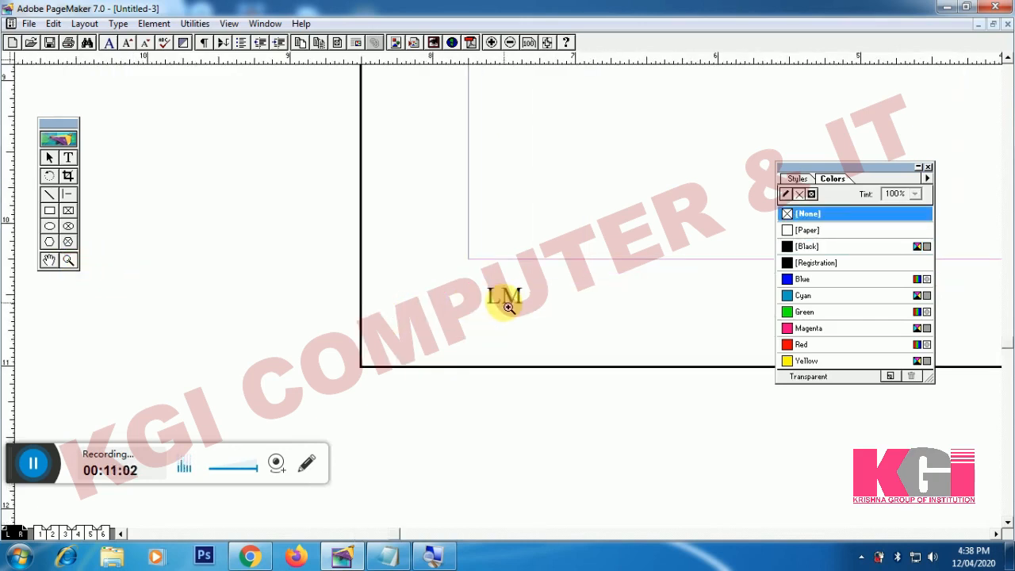
left_click(544, 45)
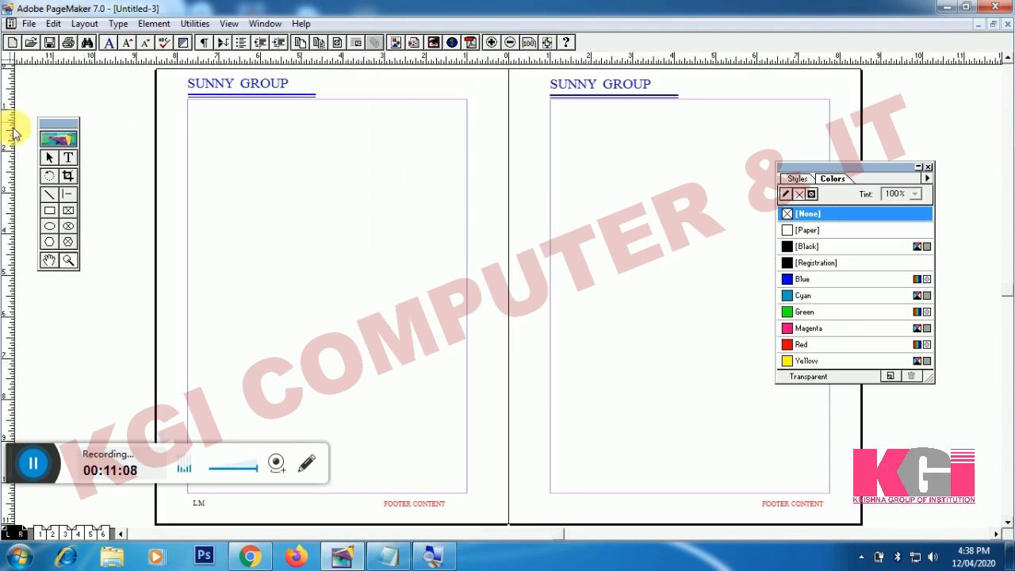
left_click(67, 157)
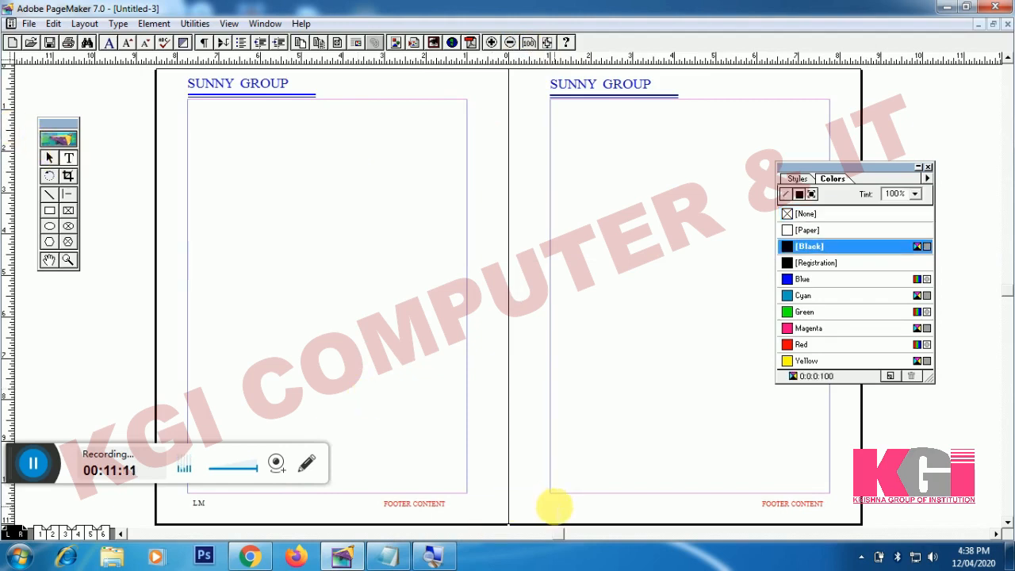
left_click(554, 506)
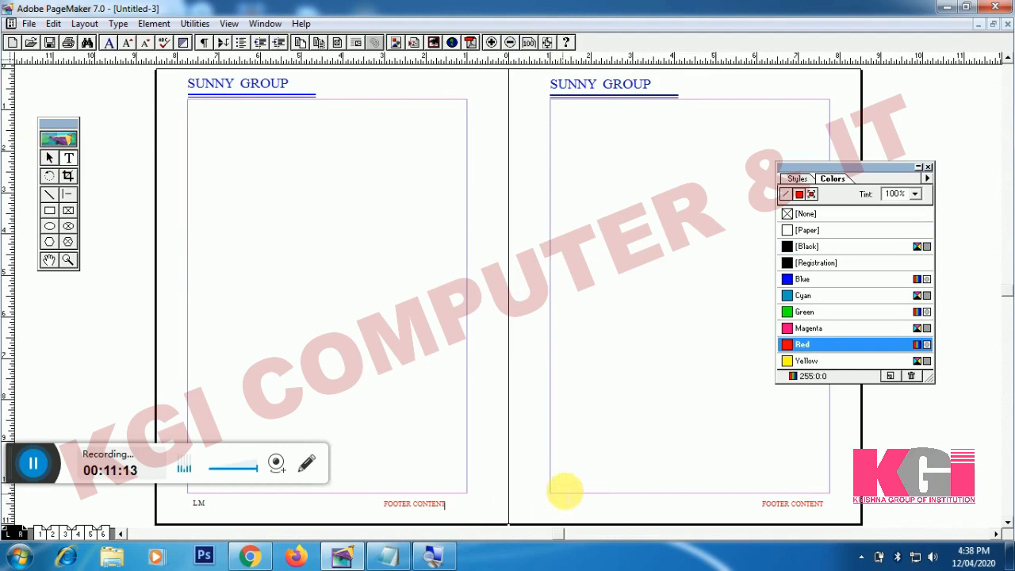
left_click(568, 483)
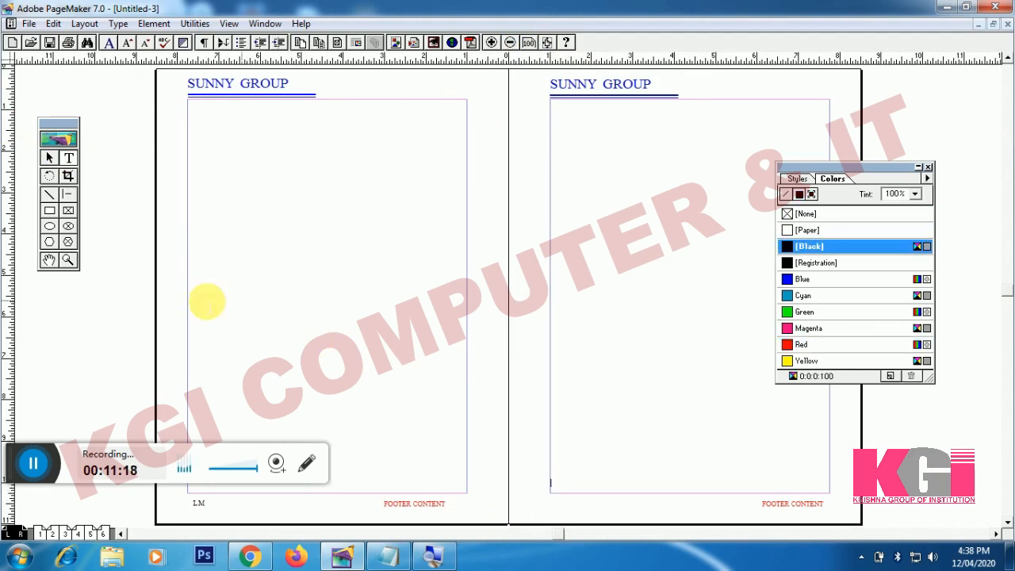
left_click(67, 265)
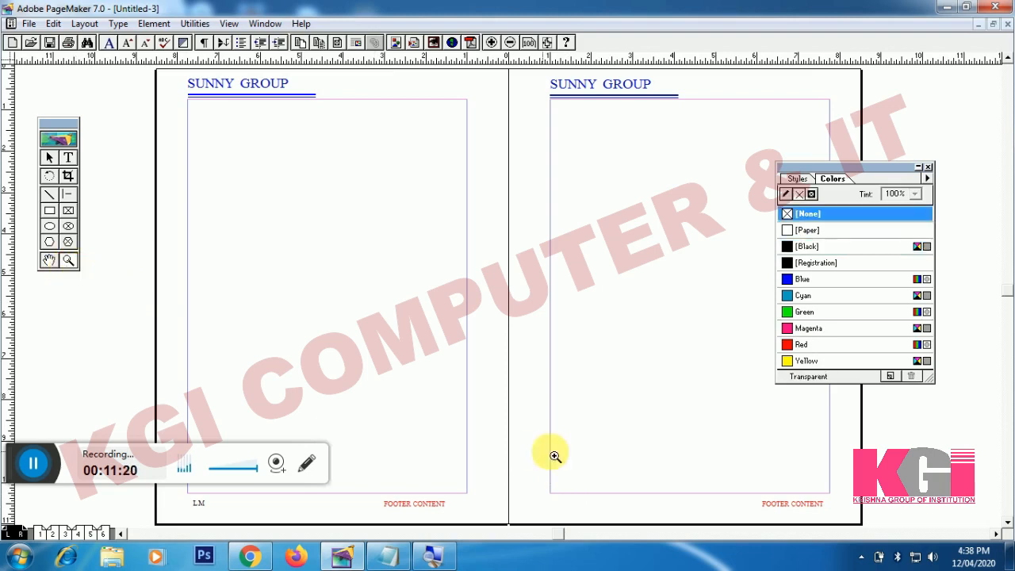
left_click(573, 489)
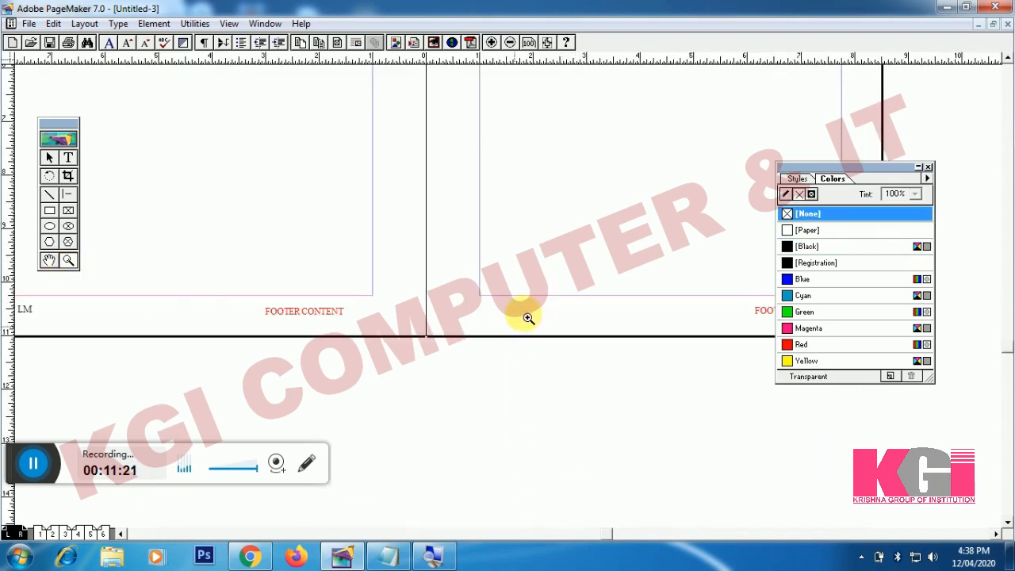
left_click(522, 315)
left_click(522, 313)
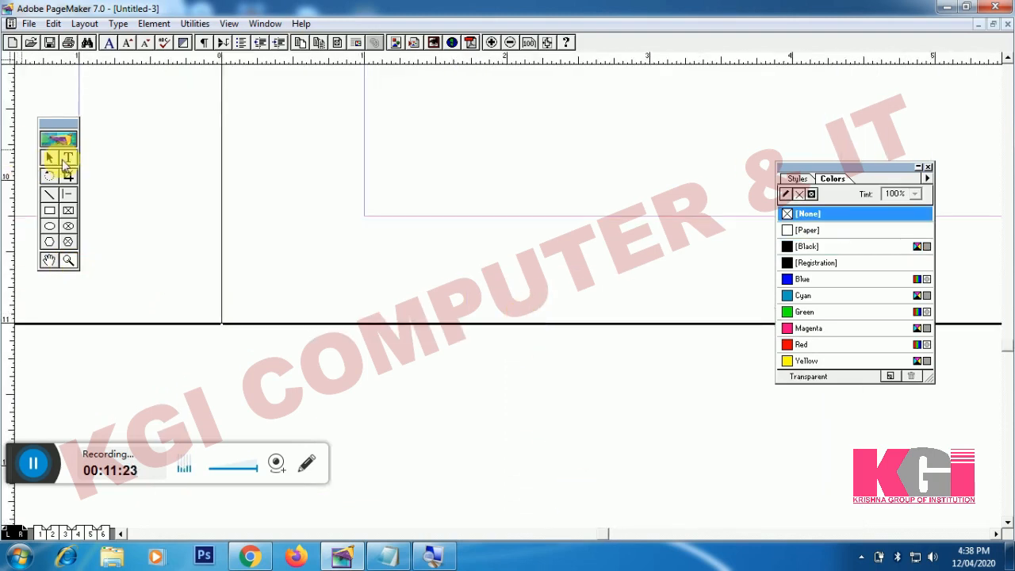
left_click(68, 158)
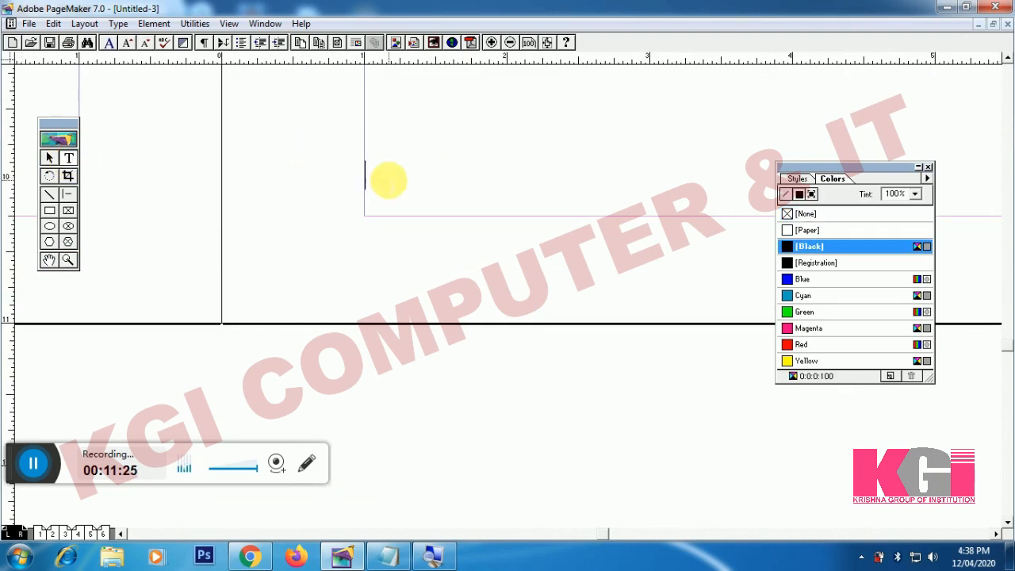
left_click(389, 181)
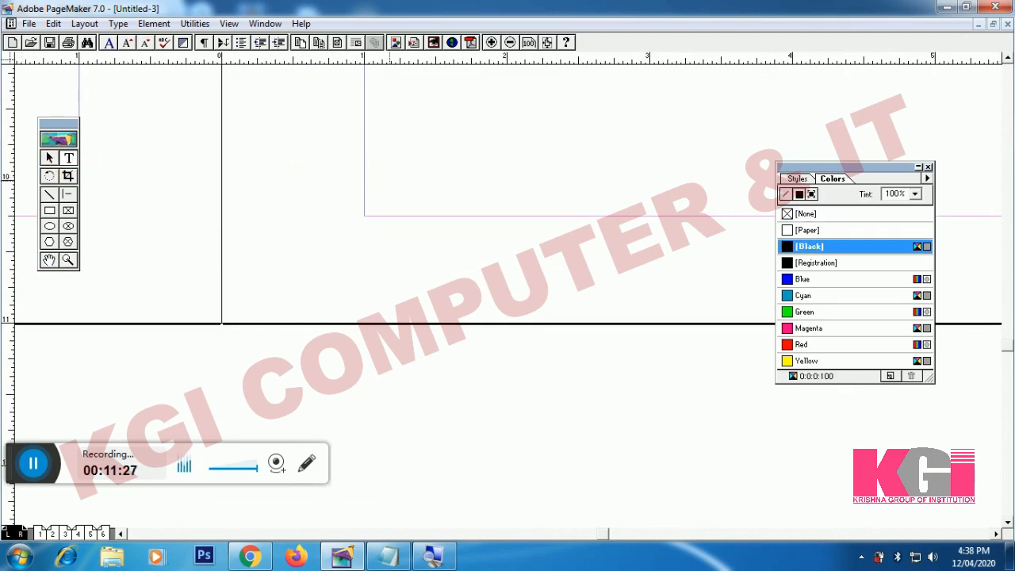
type("RM")
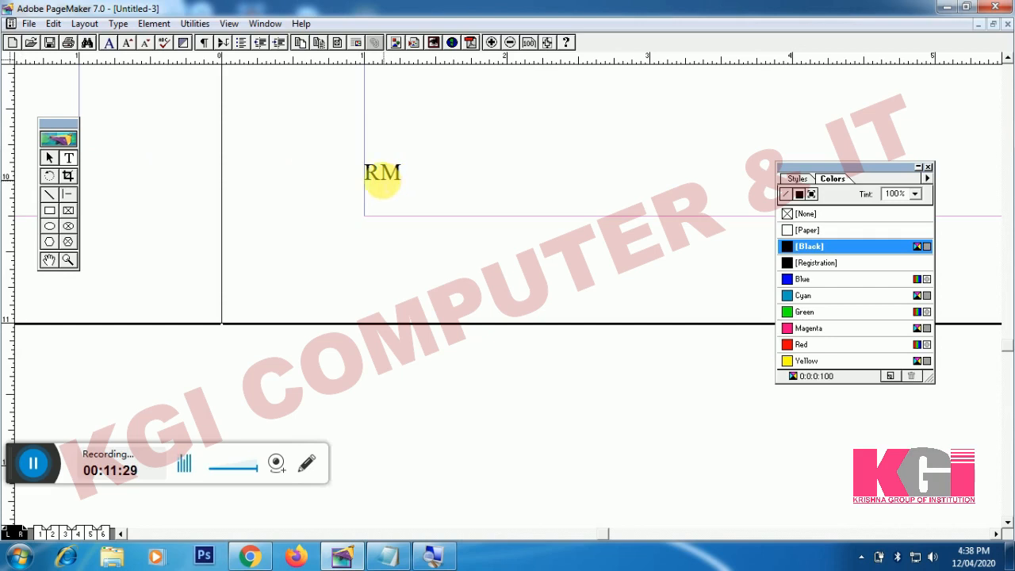
- Move the right master's page number marker straight down below the bottom margin and view the whole master spread
left_click(49, 159)
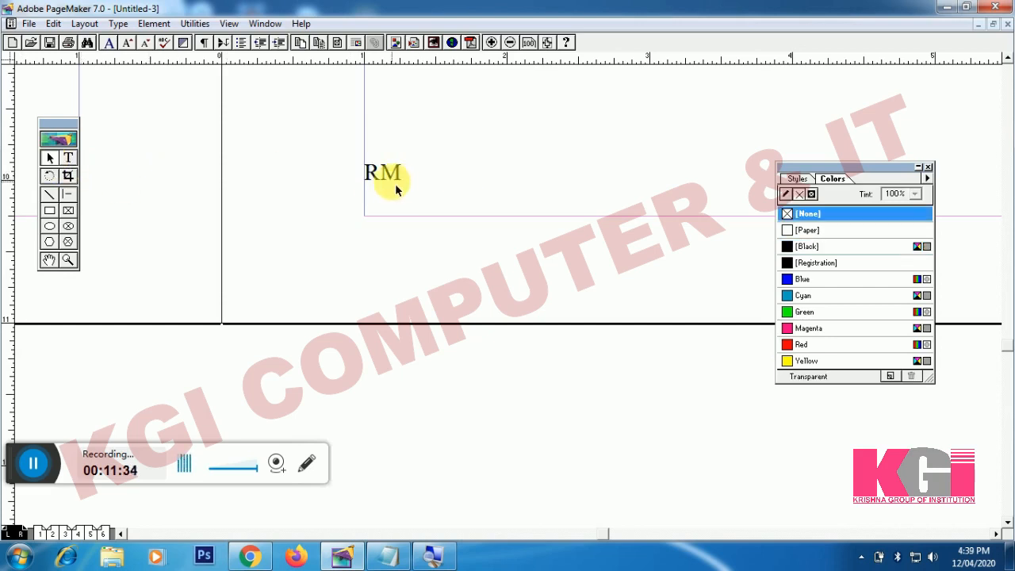
left_click_drag(395, 185, 399, 268)
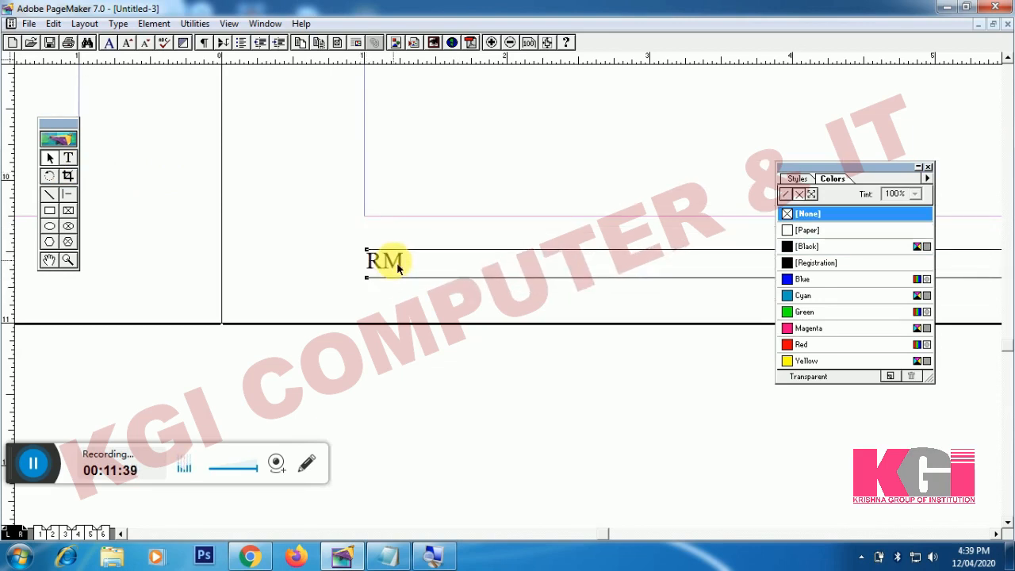
left_click(550, 44)
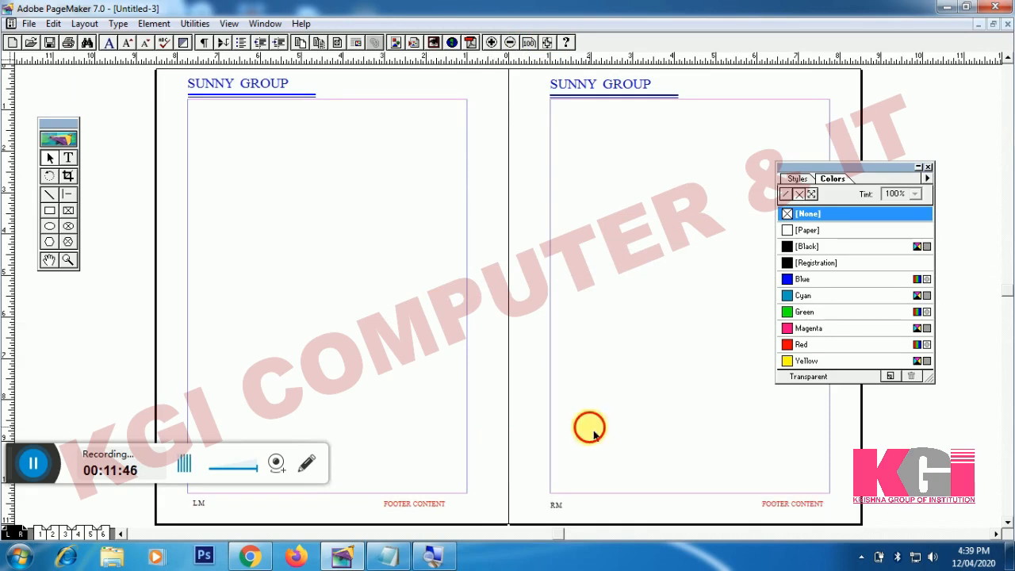
- Examine the automatic page numbers in the footers of document pages 1, 2 and 3
left_click(42, 533)
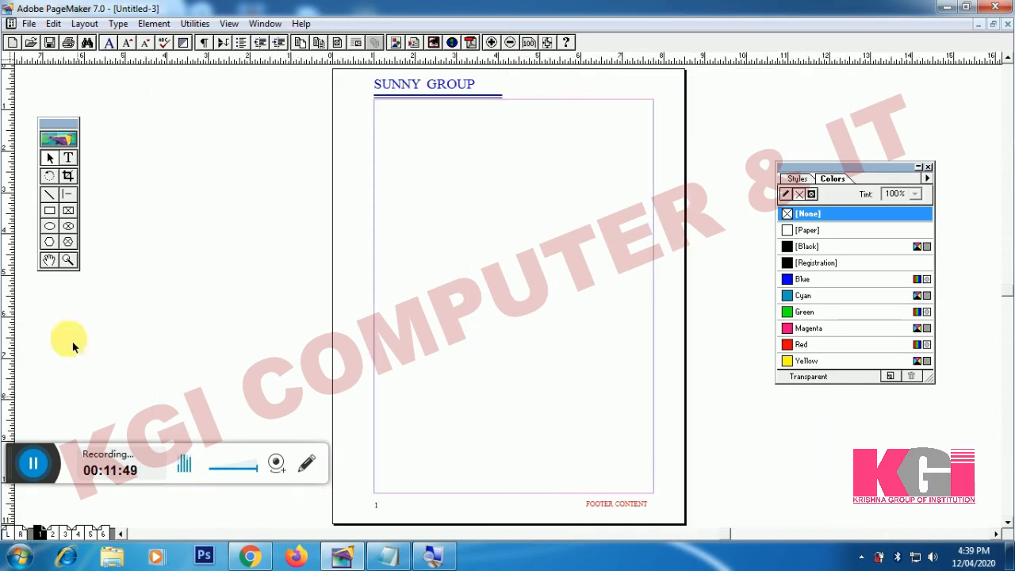
left_click(67, 261)
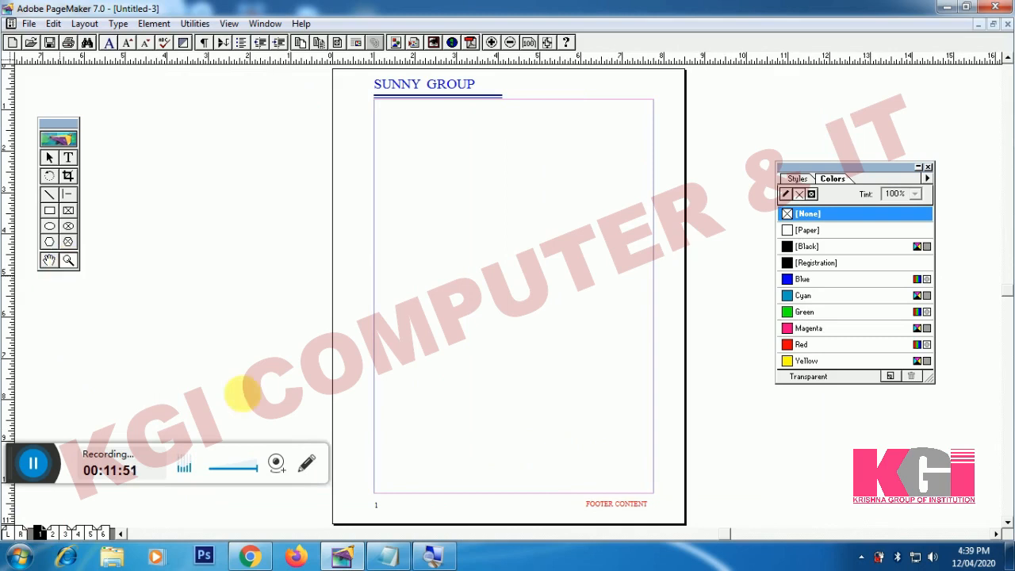
left_click(385, 515)
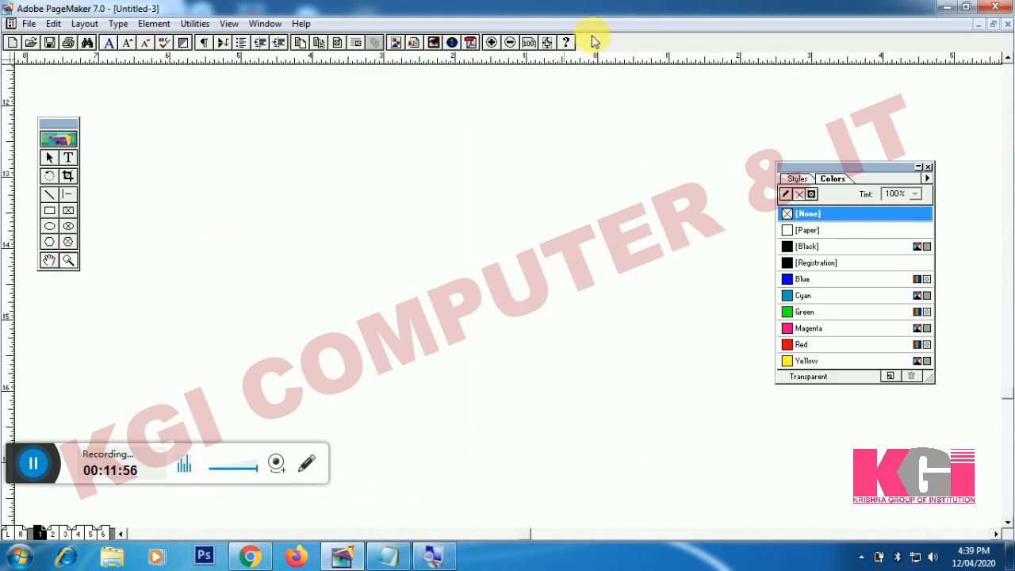
left_click(546, 45)
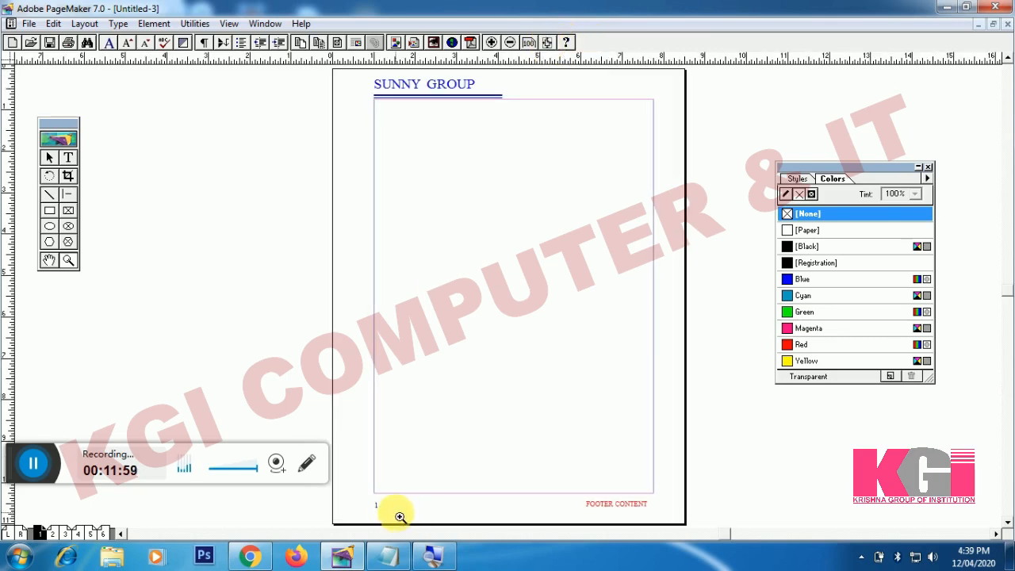
left_click(400, 516)
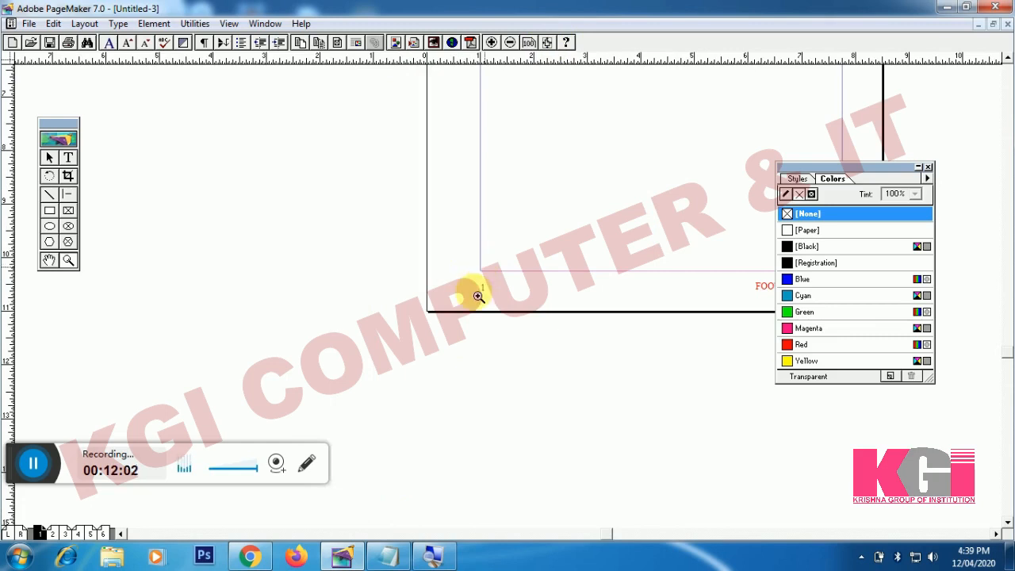
left_click(63, 536)
left_click(216, 506)
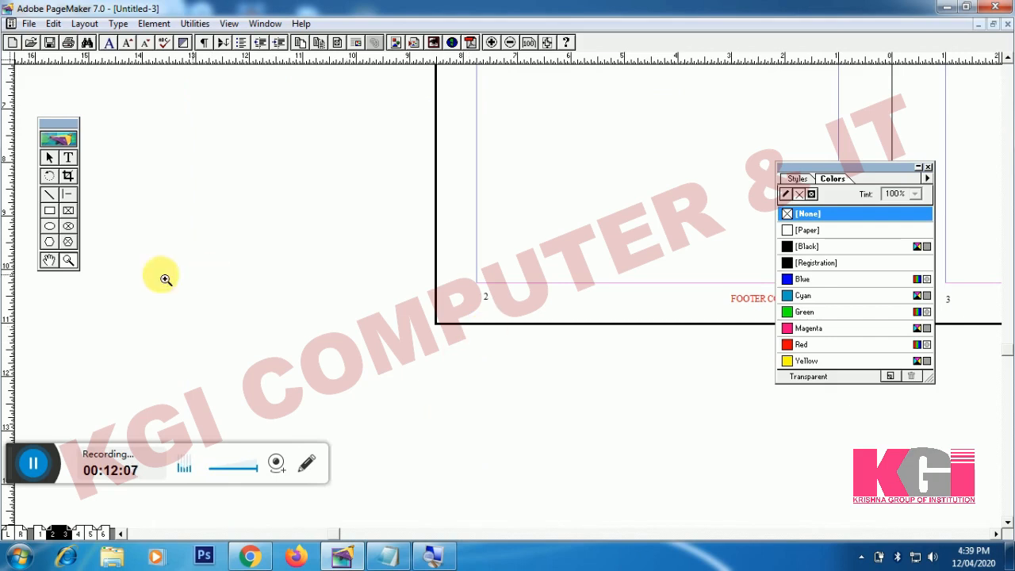
left_click(49, 260)
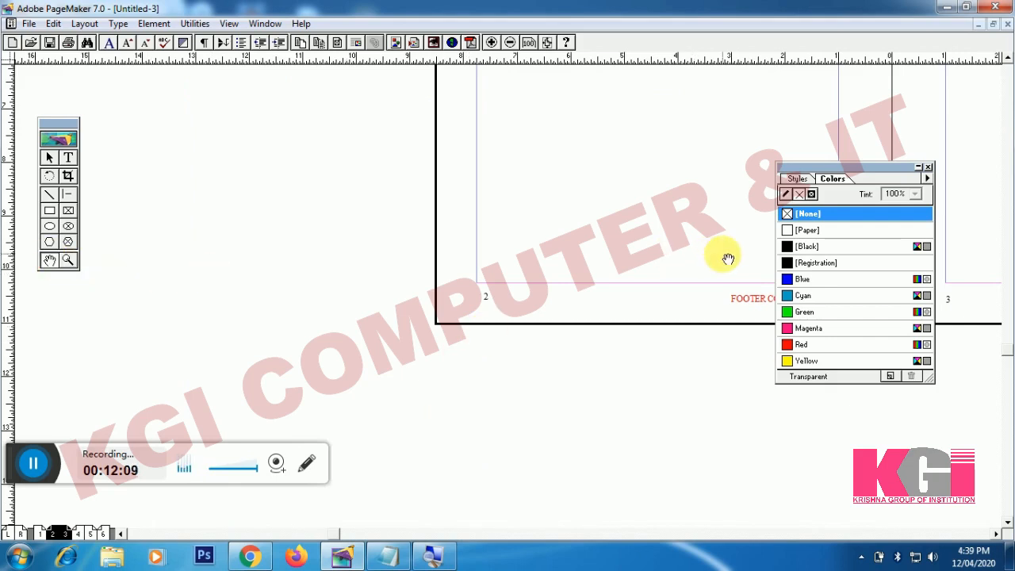
left_click_drag(728, 259, 397, 256)
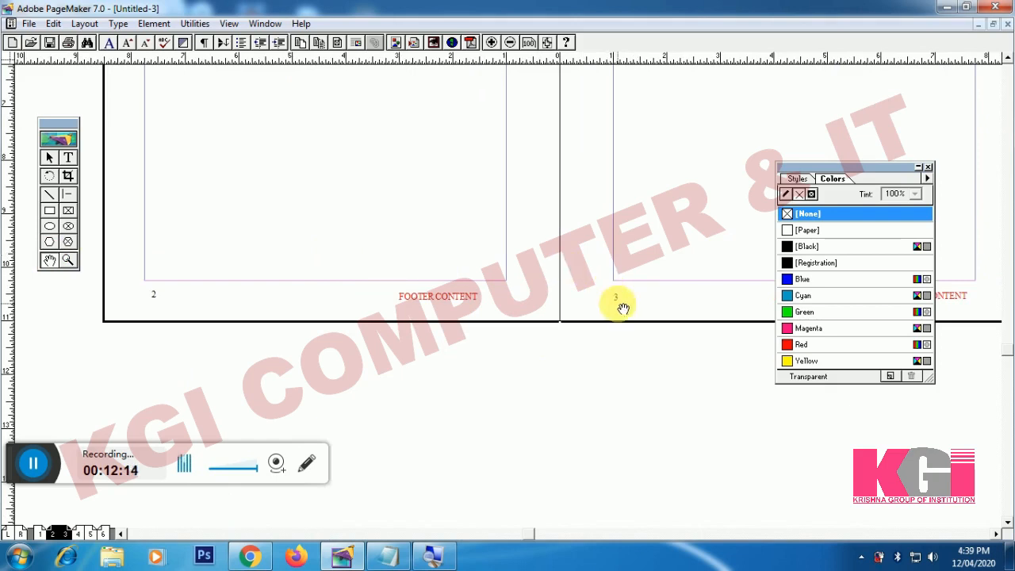
- Examine the automatic page numbers in the footers of document pages 4, 5 and 6, and switch to the Notepad notes
left_click(85, 534)
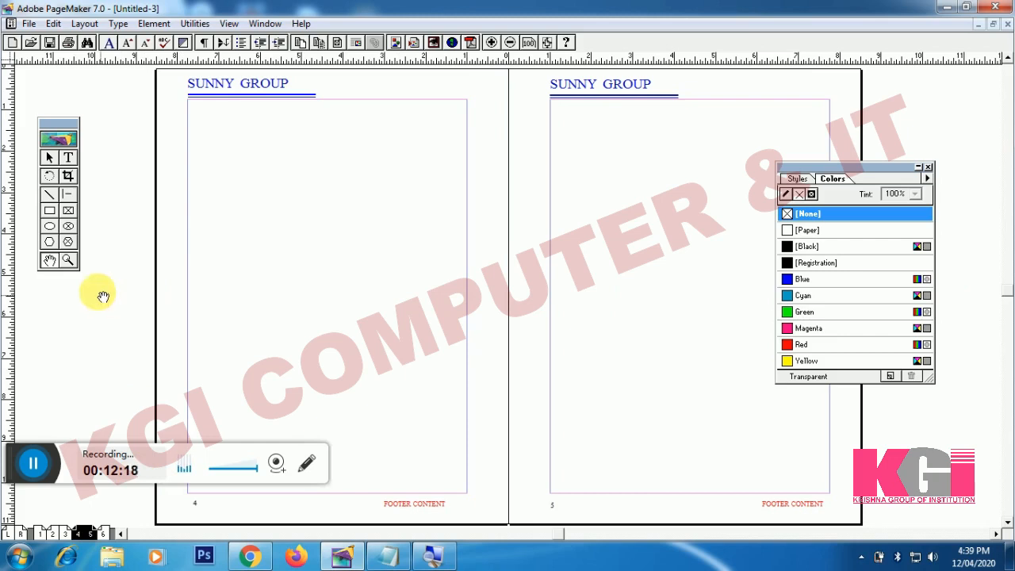
left_click(209, 514)
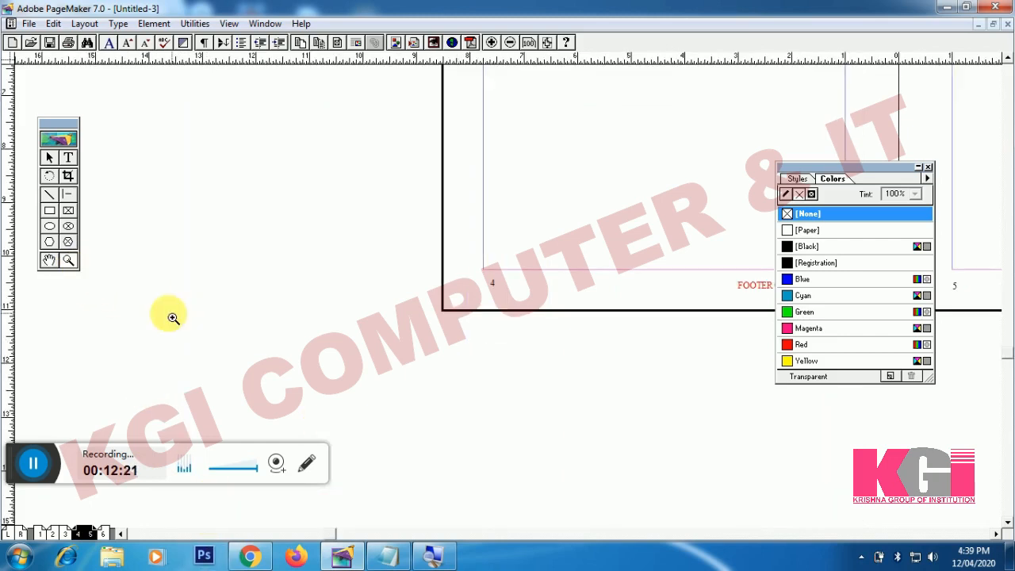
left_click(51, 260)
left_click_drag(657, 288, 333, 290)
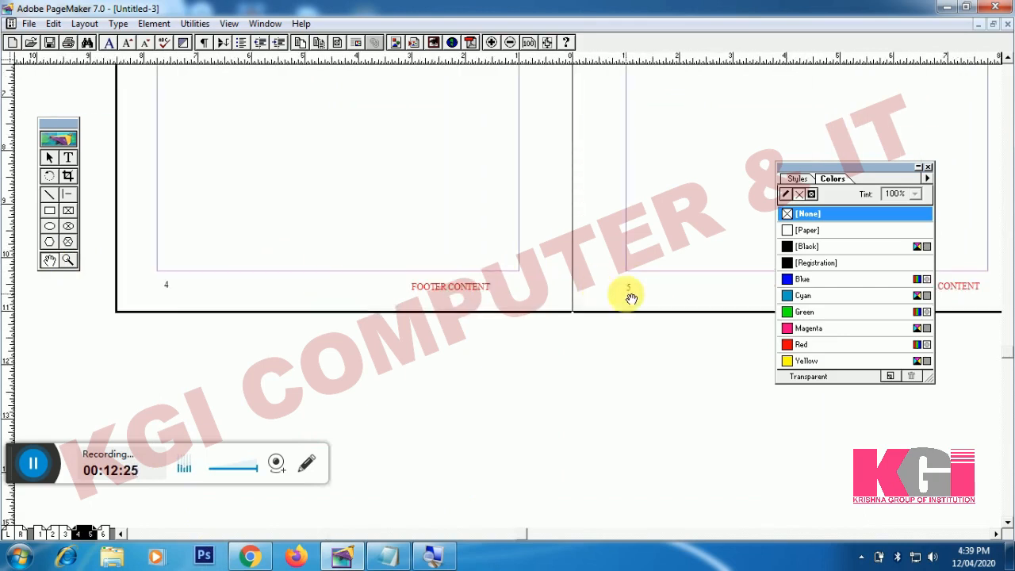
left_click(101, 533)
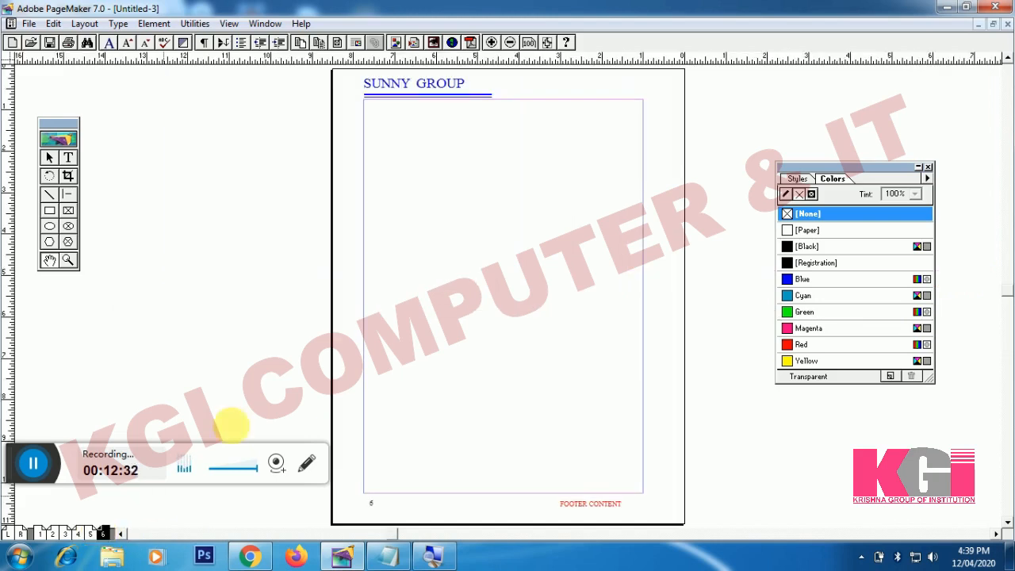
left_click(68, 262)
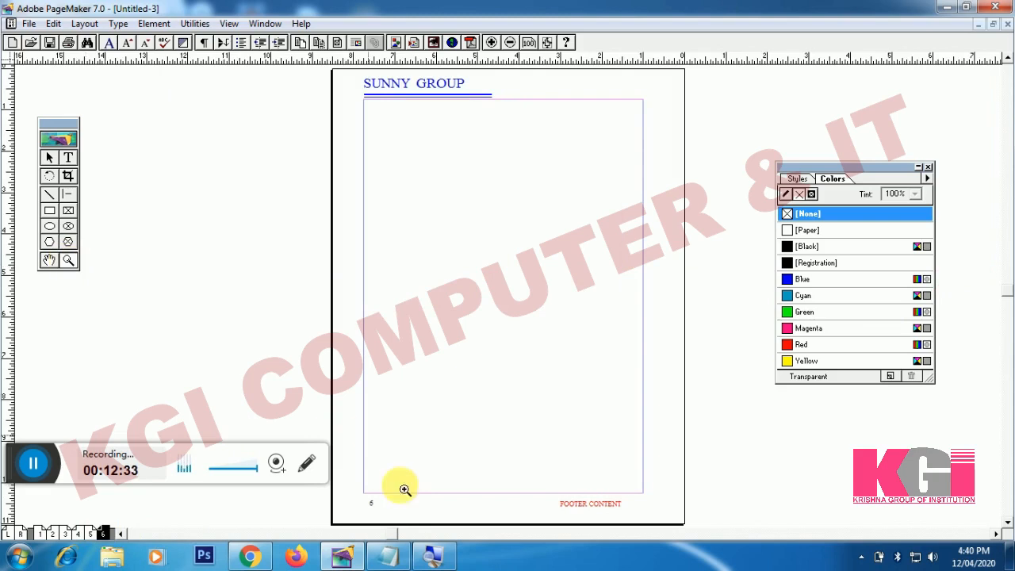
left_click(385, 512)
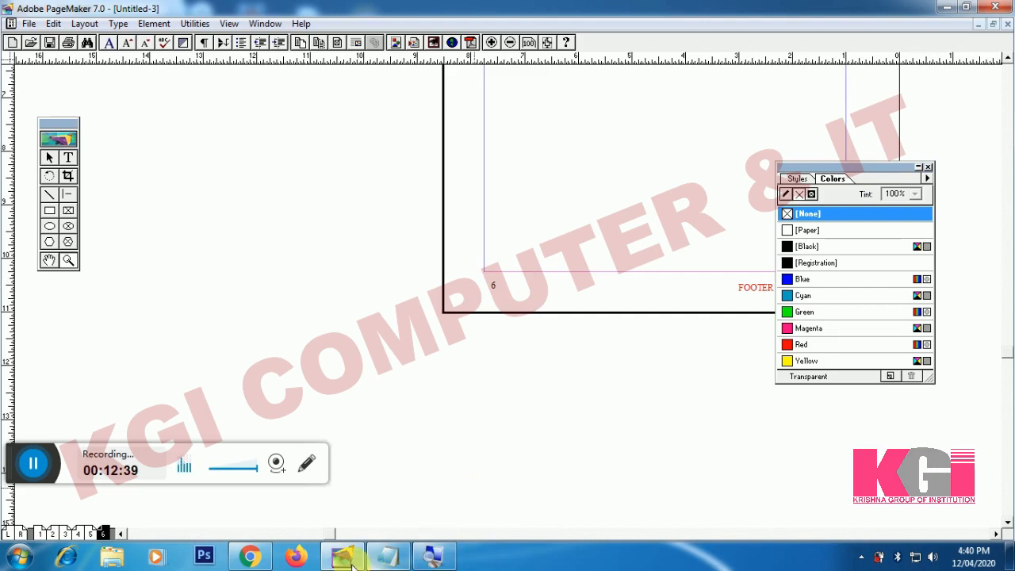
mouse_move(355, 562)
left_click(388, 558)
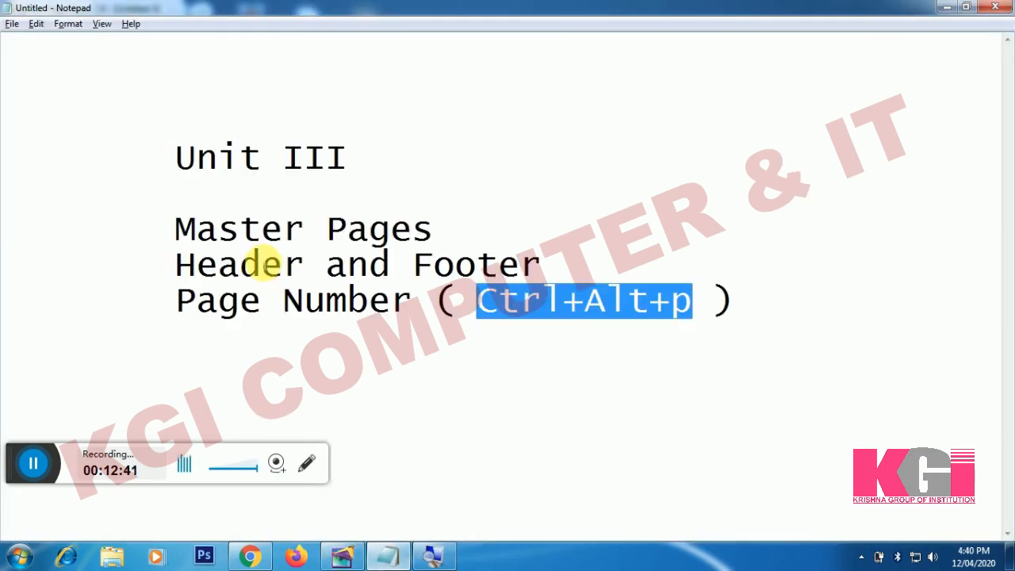